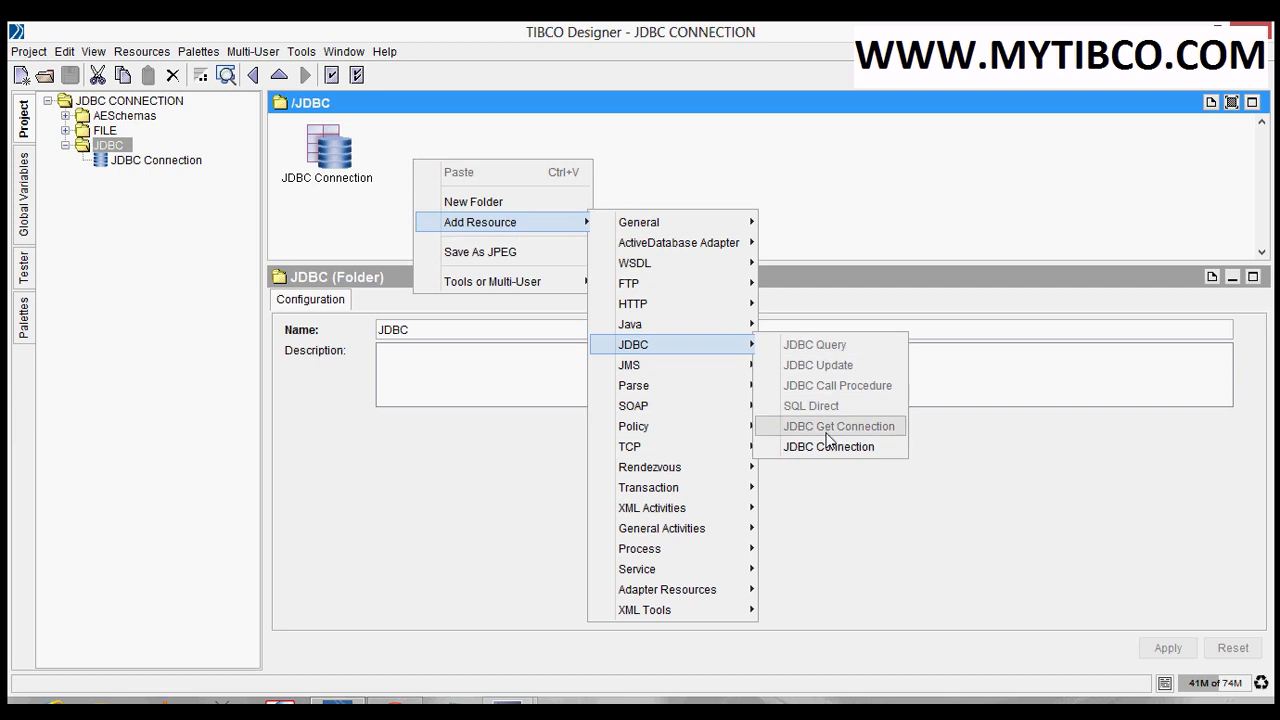
# Add a Process Definition to the JDBC folder, name it JDBC QUERY and apply the name
pyautogui.moveTo(649, 555)
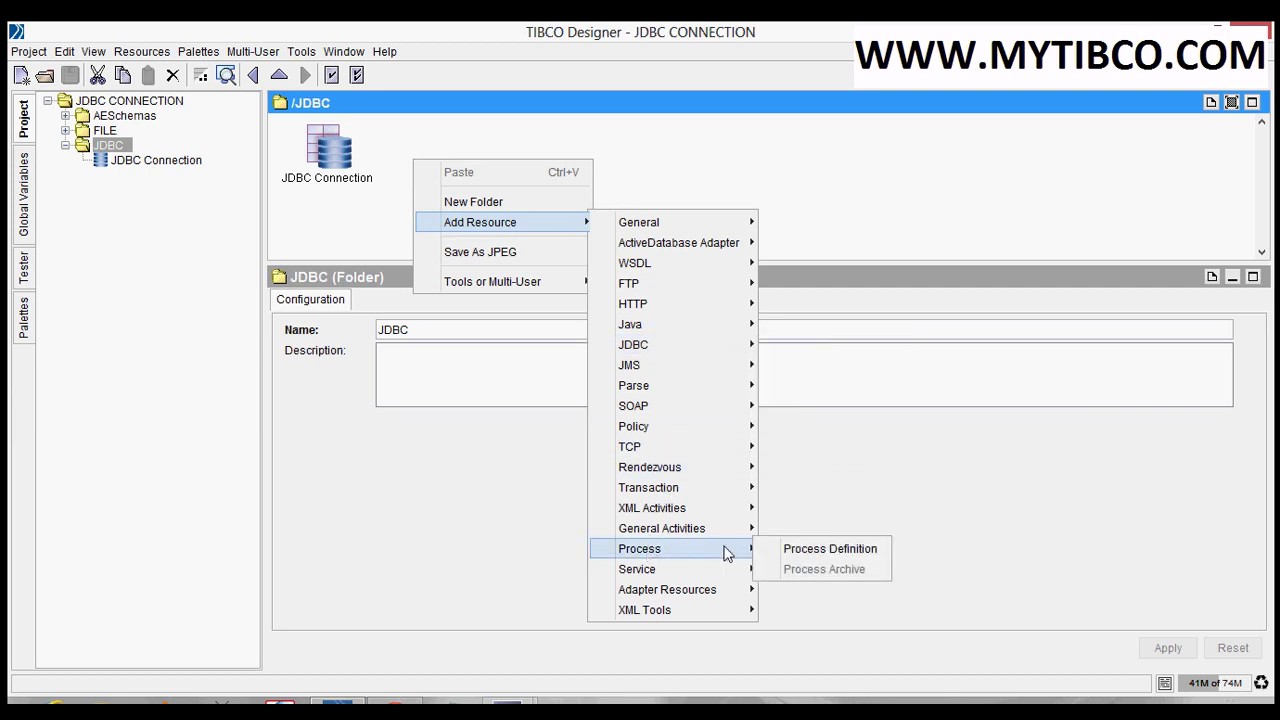
pyautogui.click(805, 549)
pyautogui.moveTo(506, 329); pyautogui.dragTo(376, 315)
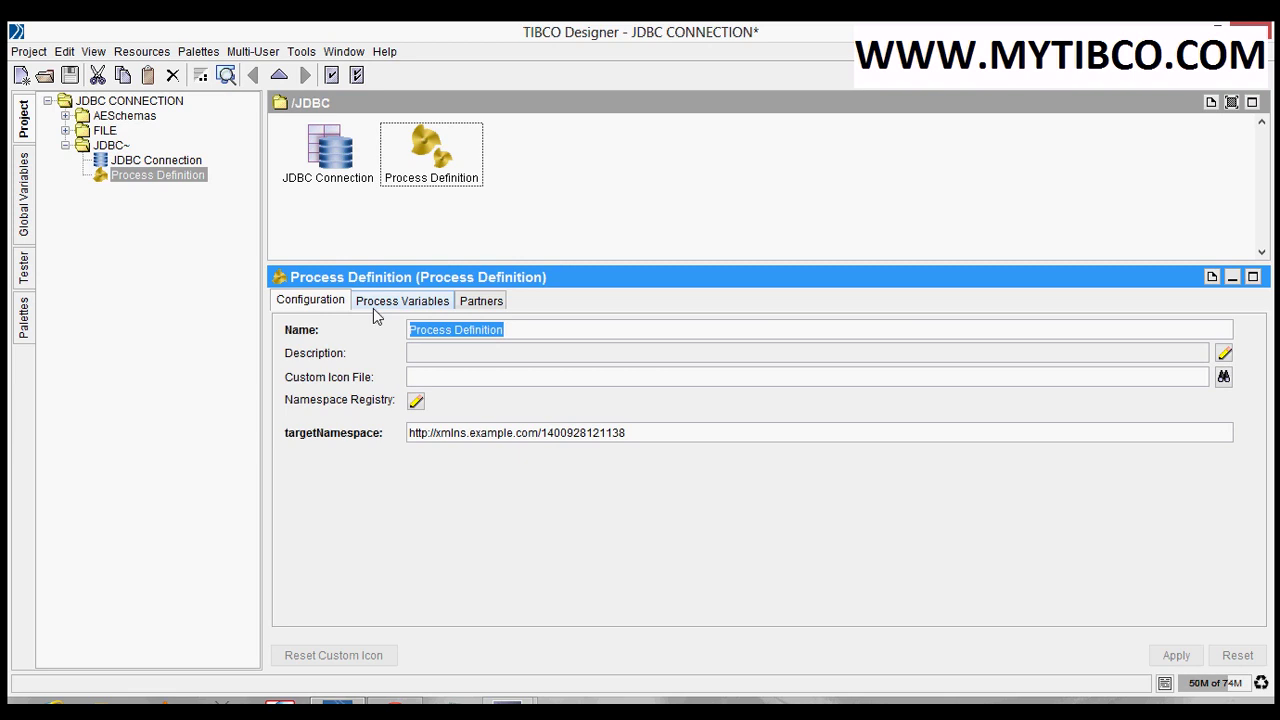
pyautogui.write('J')
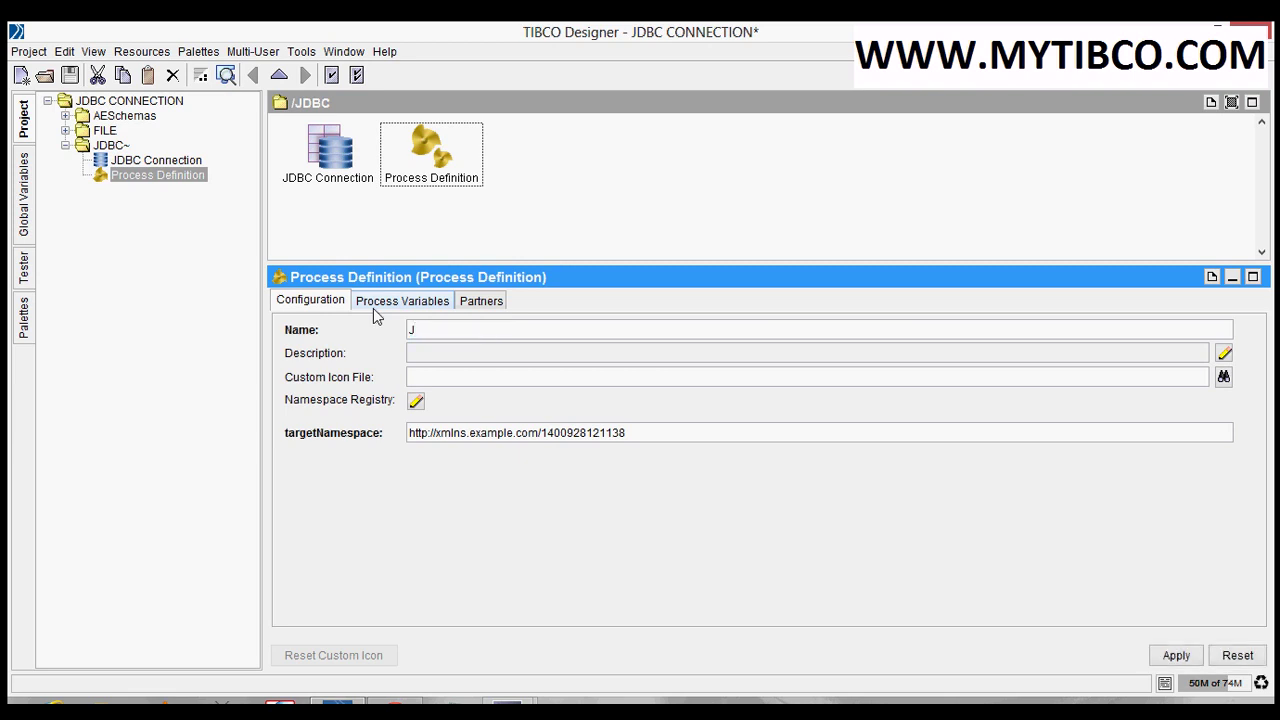
pyautogui.write('DBC QUERY')
pyautogui.click(1158, 660)
# Open the JDBC QUERY process and add a JDBC Query activity placed between Start and End
pyautogui.doubleClick(450, 180)
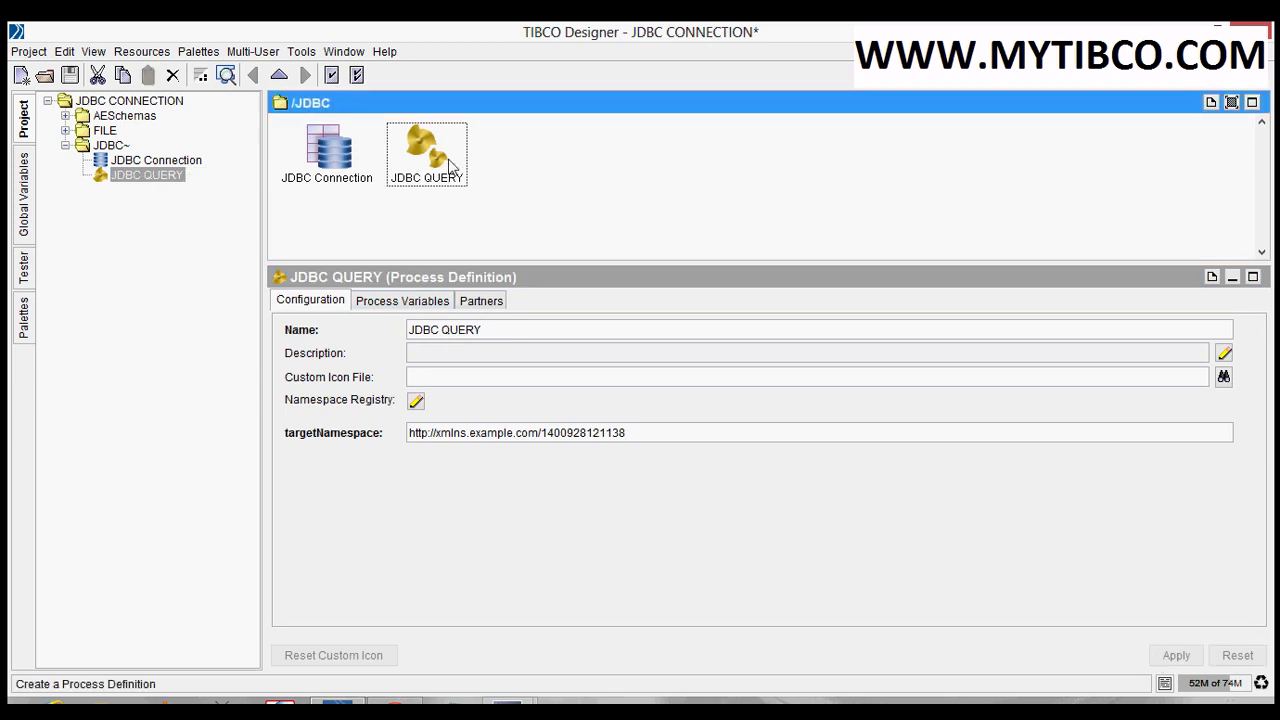
pyautogui.rightClick(511, 151)
pyautogui.moveTo(552, 192)
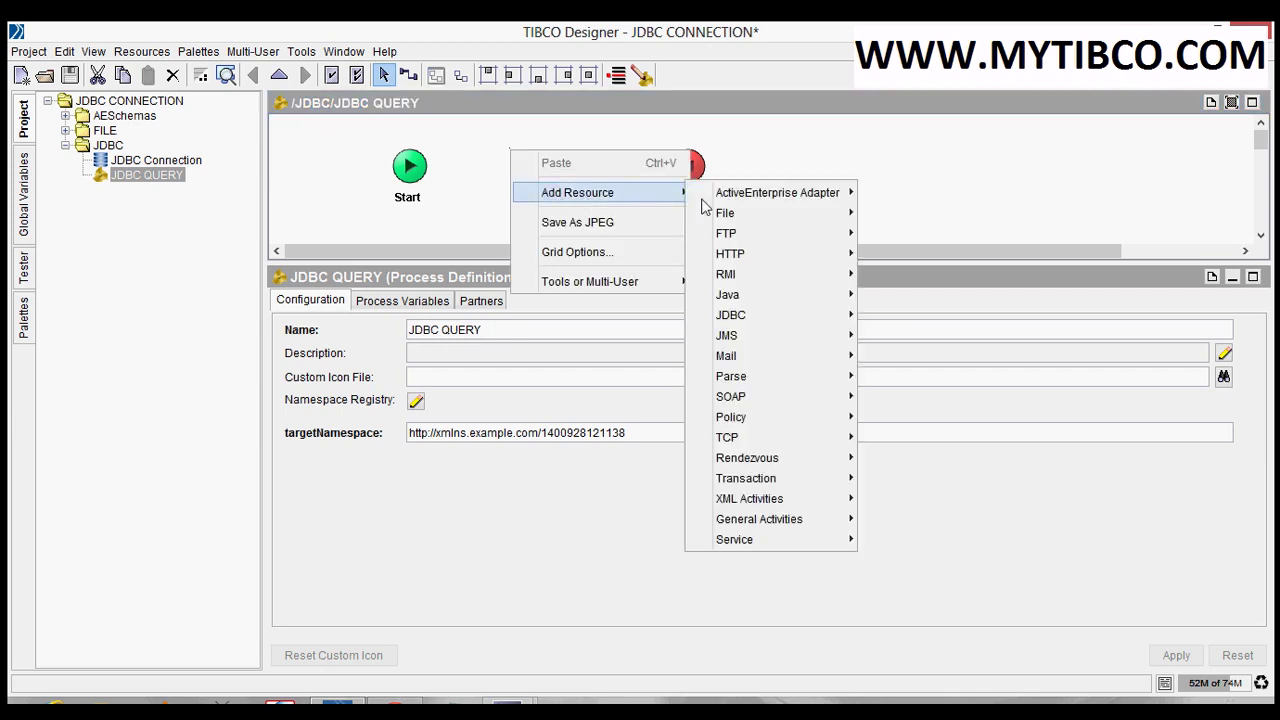
pyautogui.moveTo(780, 316)
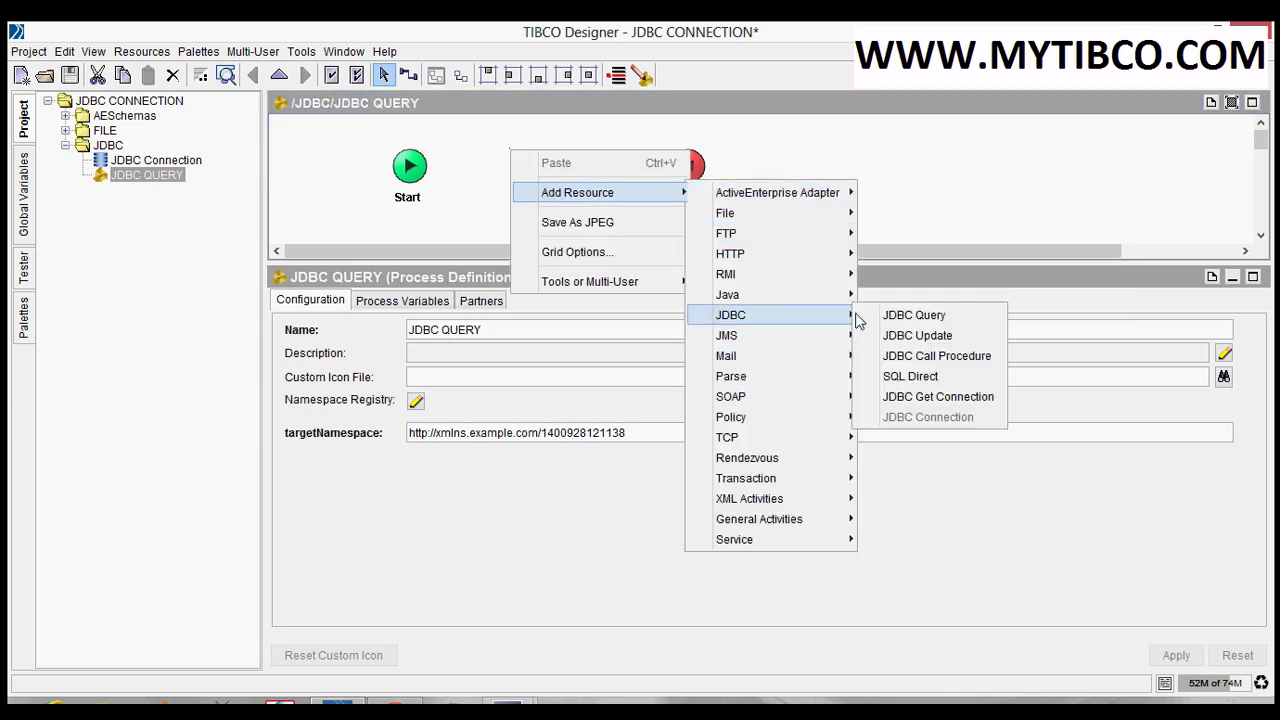
pyautogui.click(893, 318)
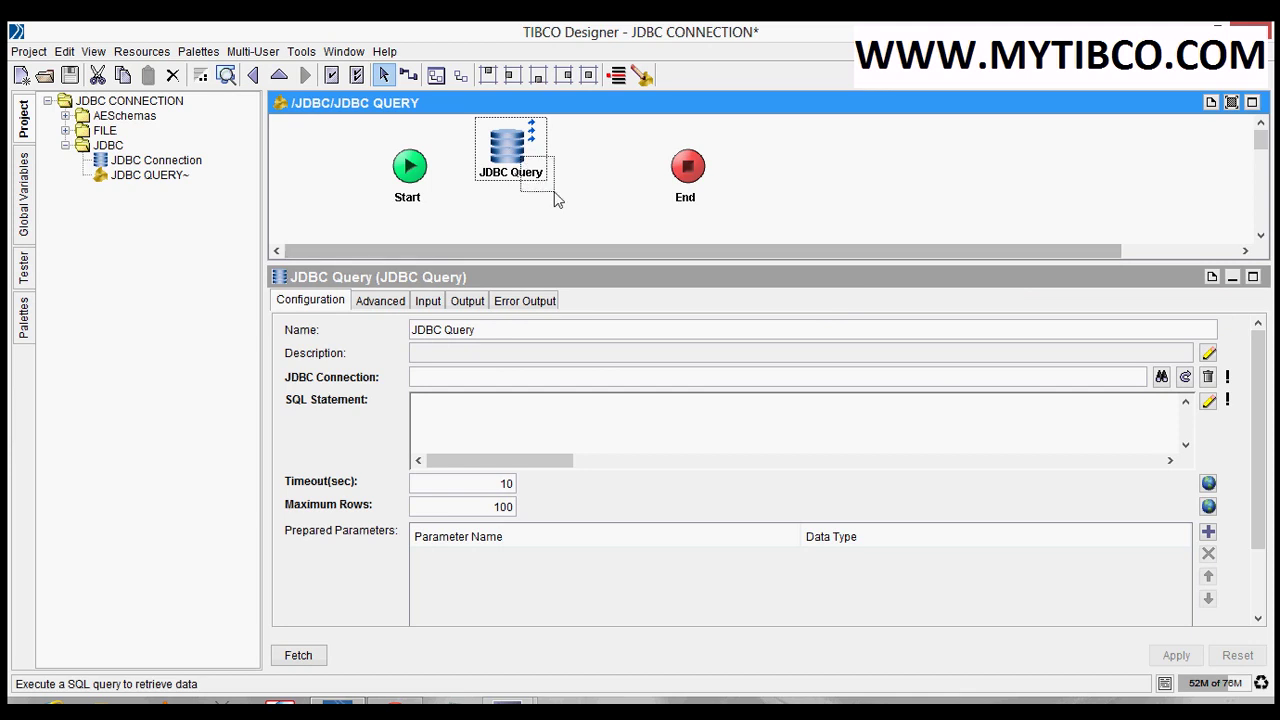
pyautogui.click(527, 207)
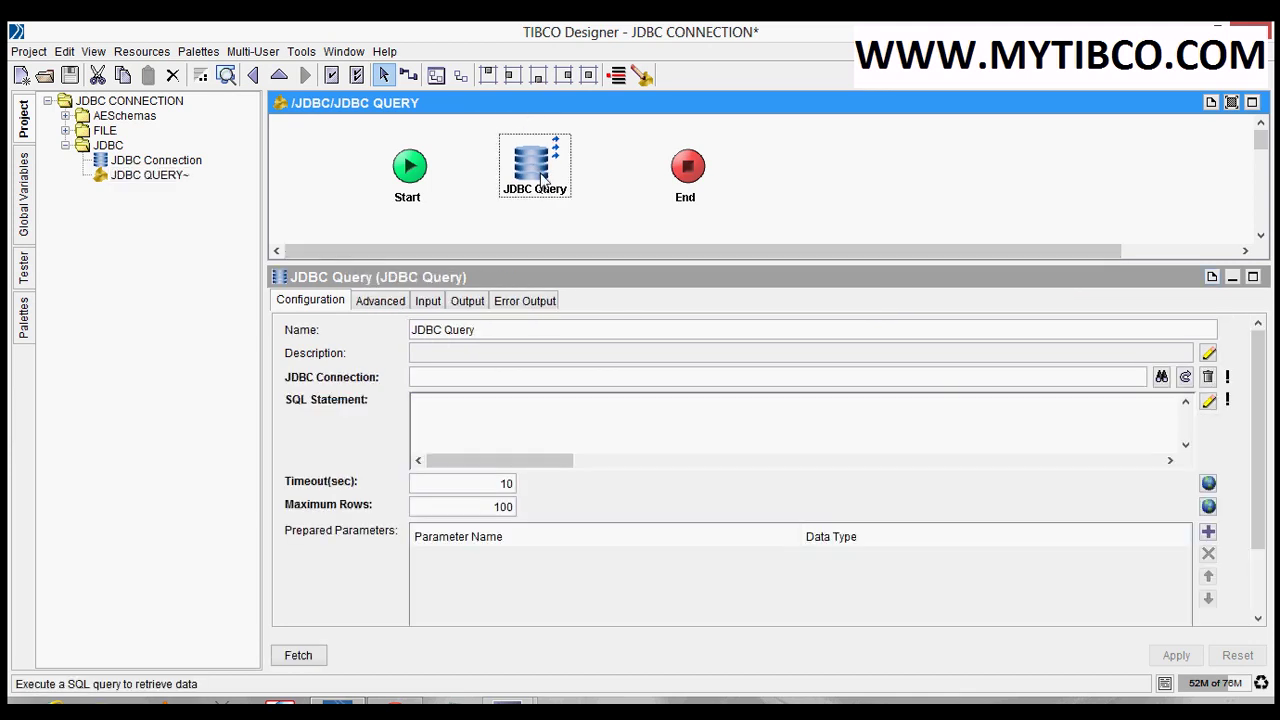
pyautogui.moveTo(518, 160); pyautogui.dragTo(552, 182)
# Connect Start to the JDBC Query activity and the activity to End with transitions
pyautogui.click(443, 190)
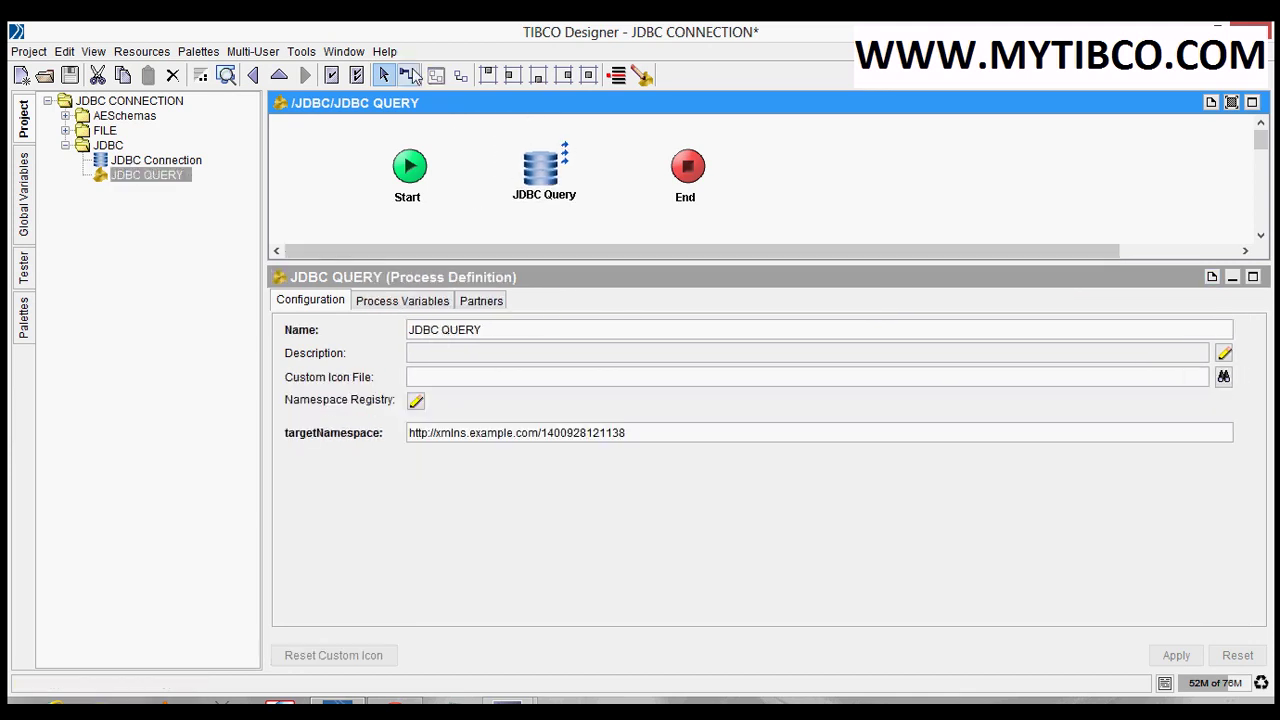
pyautogui.click(408, 75)
pyautogui.moveTo(409, 167); pyautogui.dragTo(672, 170)
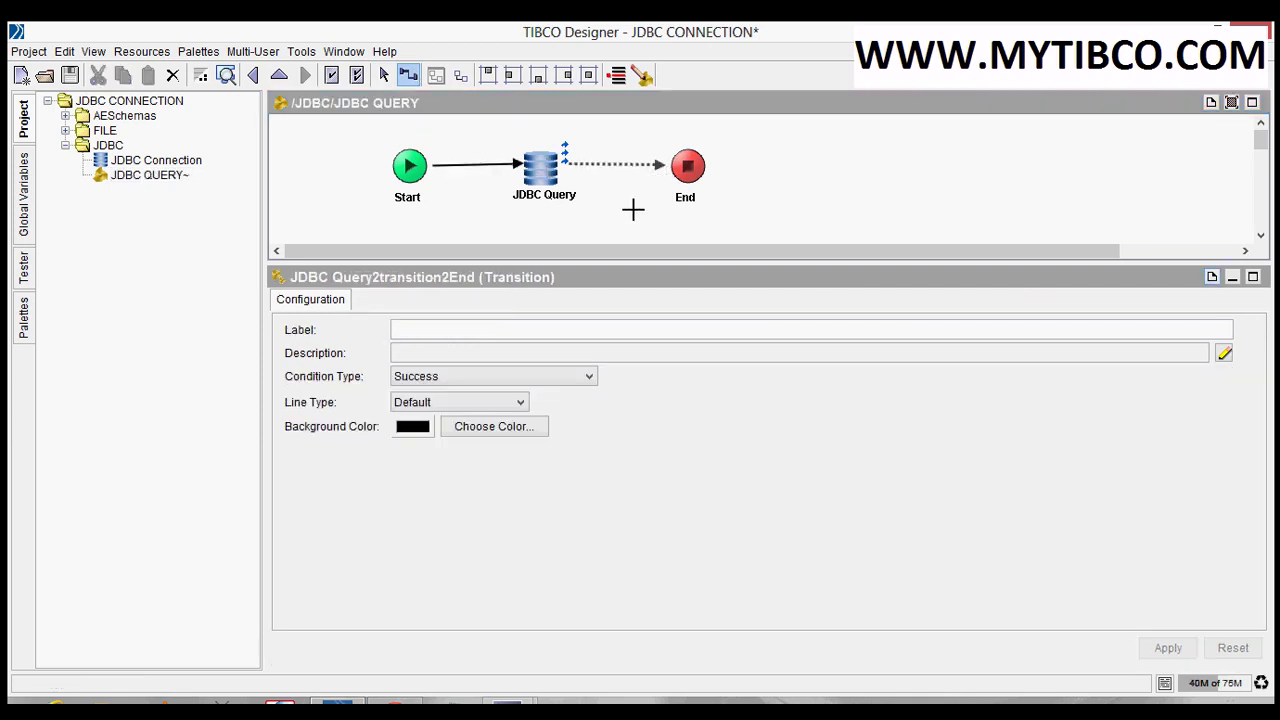
pyautogui.press('Escape')
# Examine the JDBC Query activity's Advanced, Input, Output and Error Output settings, and return to its Configuration
pyautogui.click(537, 169)
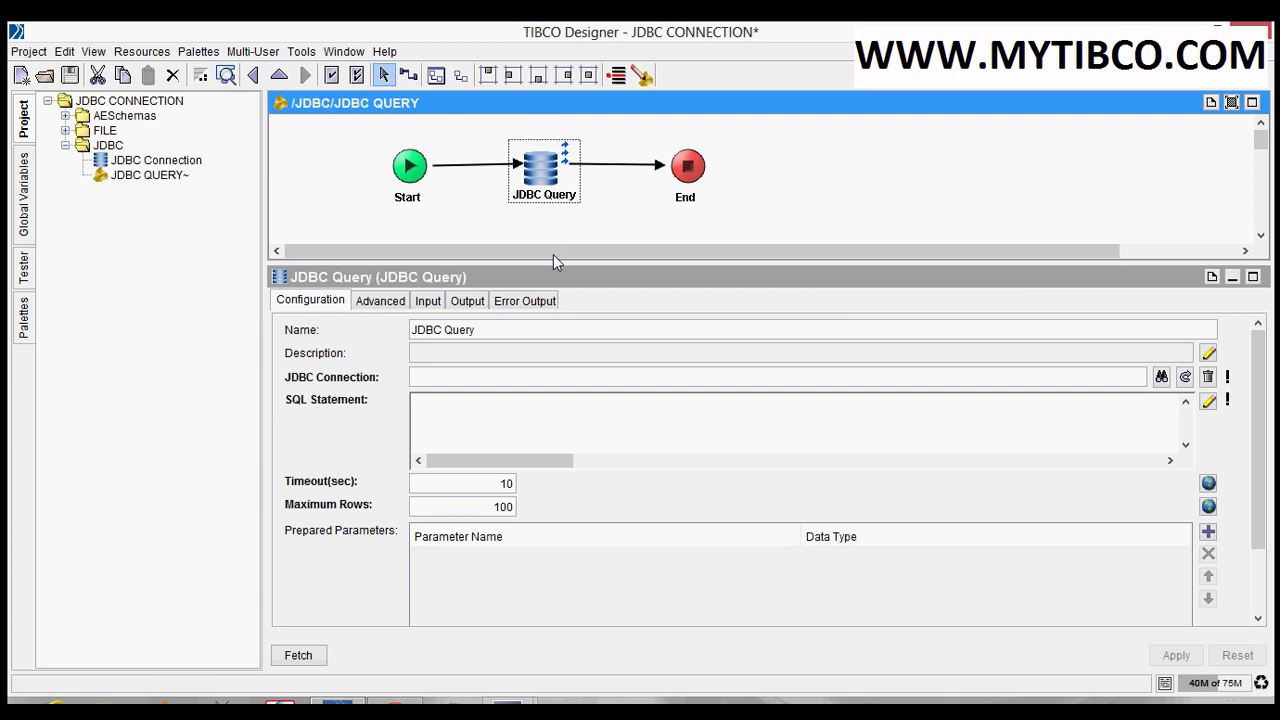
pyautogui.moveTo(552, 248); pyautogui.dragTo(555, 227)
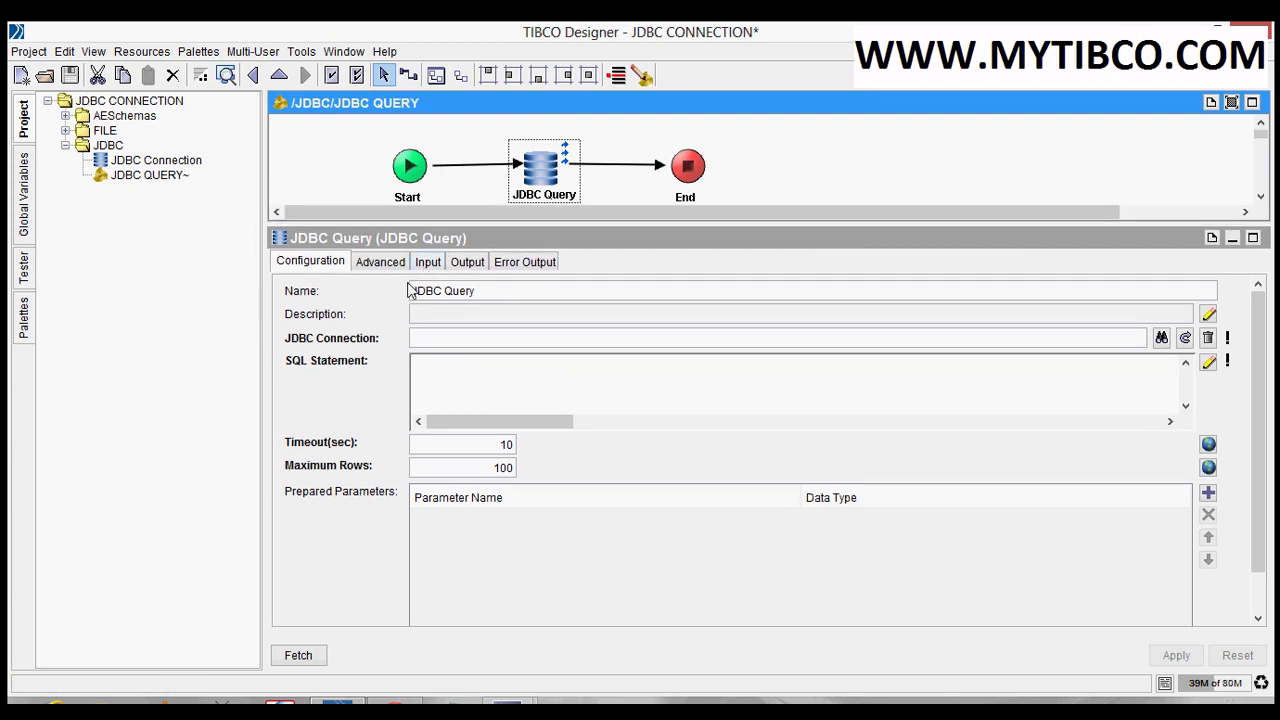
pyautogui.click(370, 265)
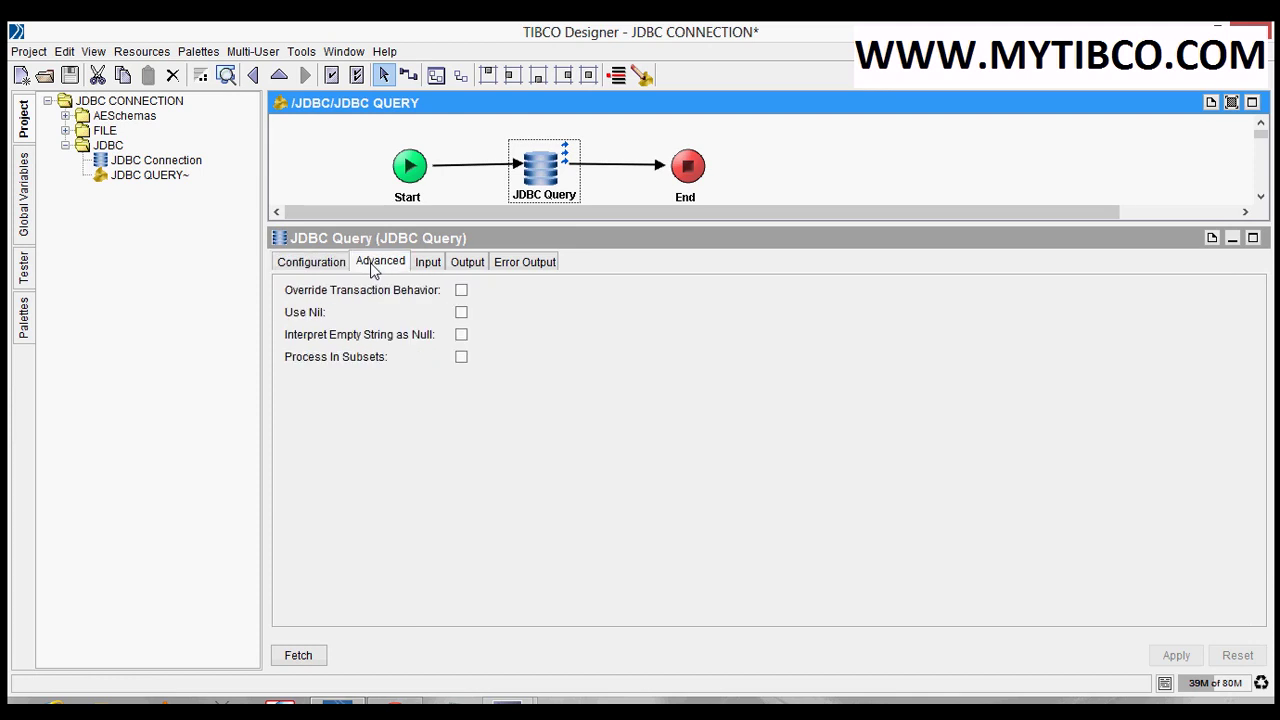
pyautogui.click(428, 263)
pyautogui.click(467, 262)
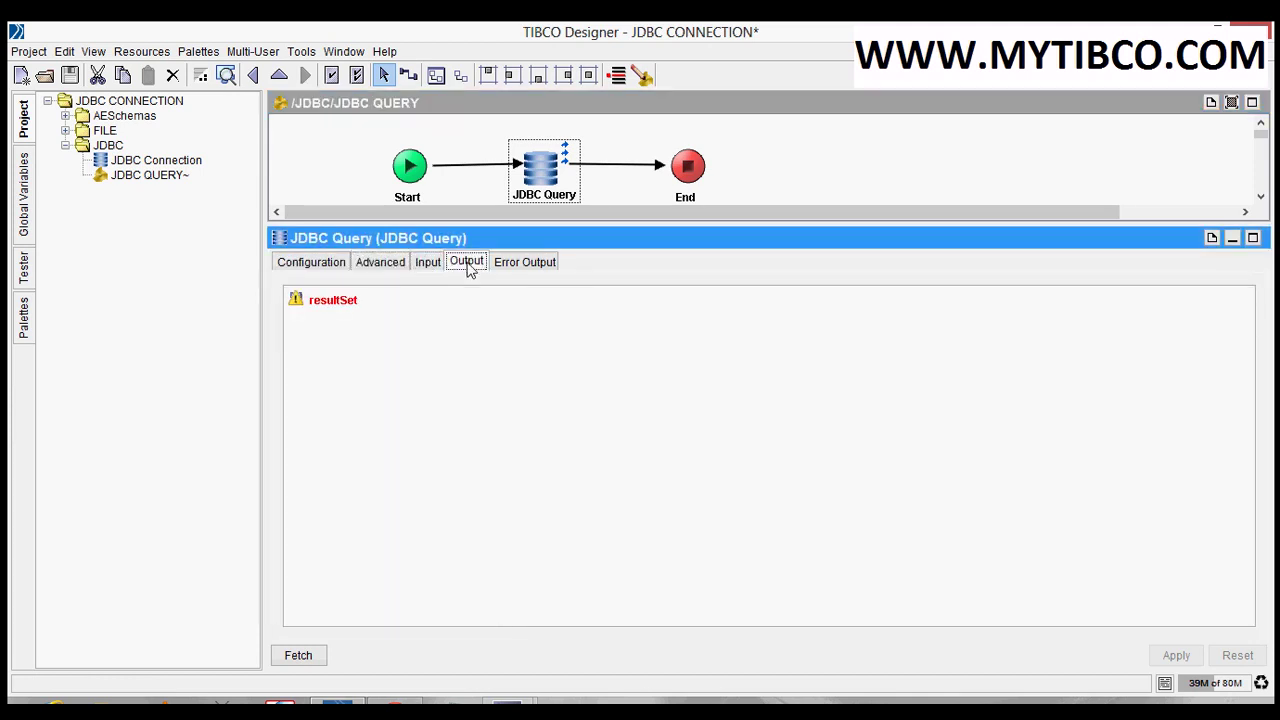
pyautogui.click(505, 268)
pyautogui.click(342, 268)
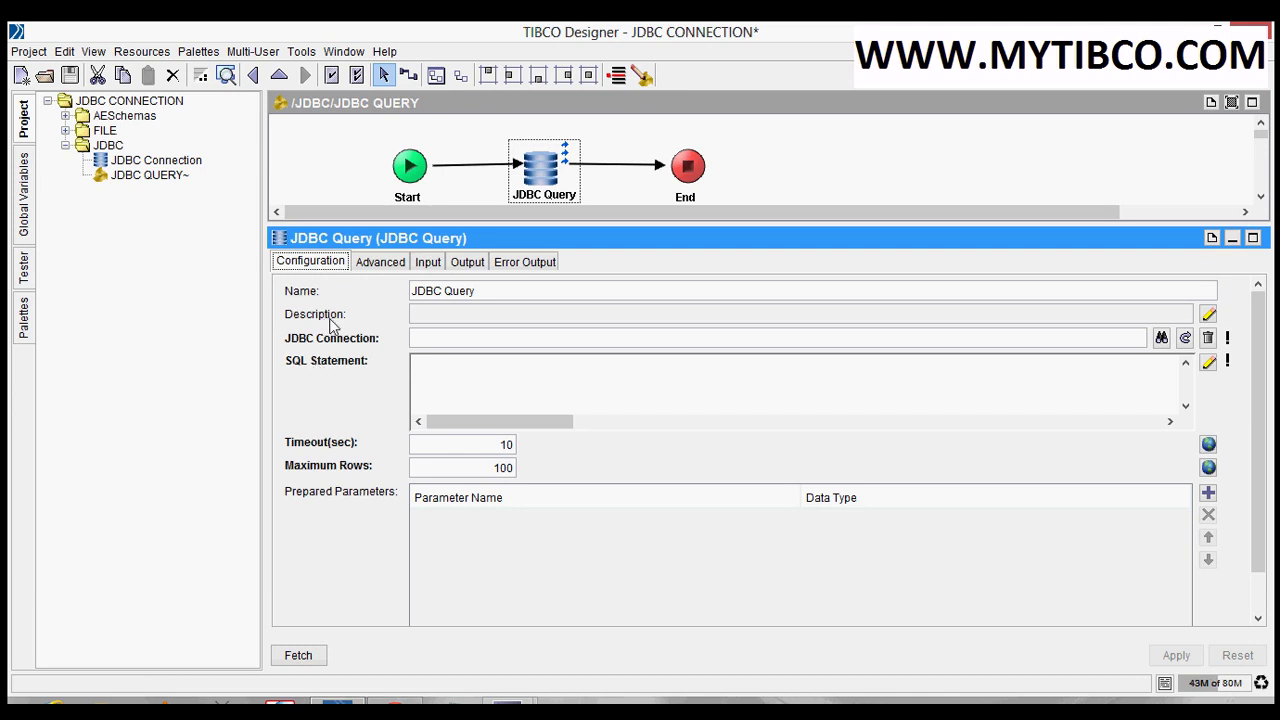
# Examine the JDBC Query's name, JDBC connection, SQL statement, timeout and maximum rows fields
pyautogui.moveTo(480, 290); pyautogui.dragTo(389, 291)
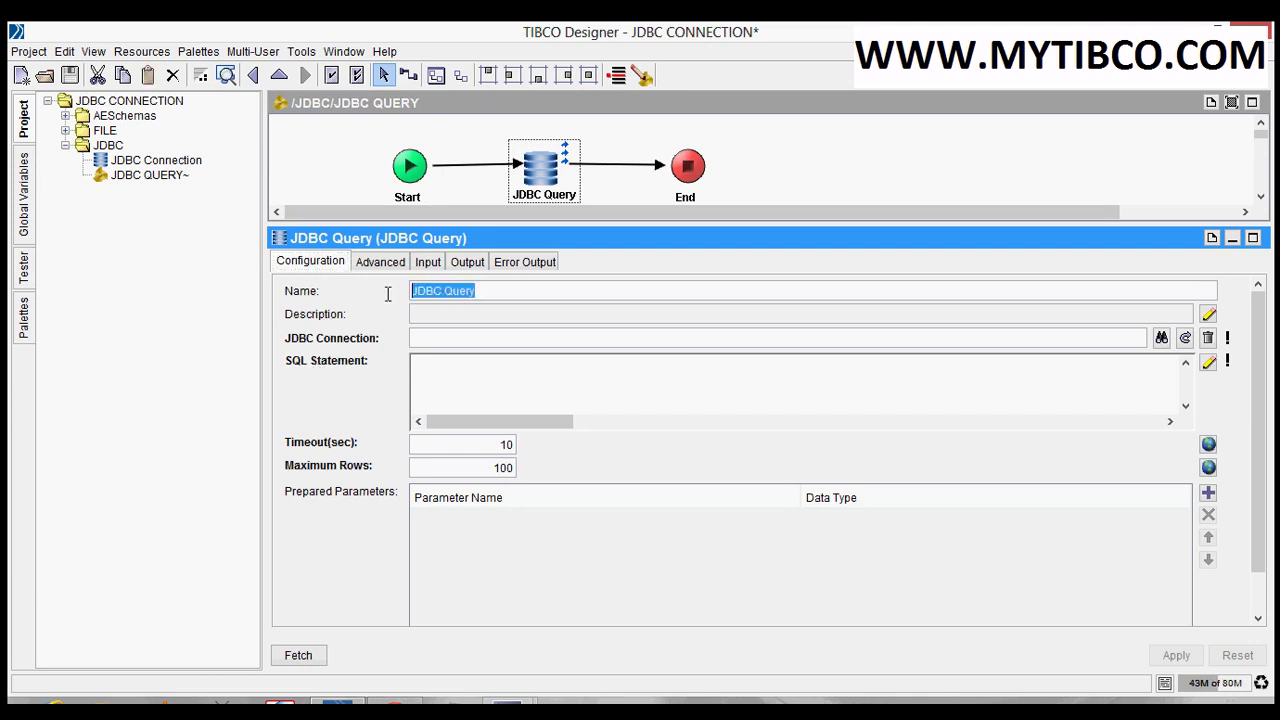
pyautogui.click(439, 338)
pyautogui.moveTo(639, 225); pyautogui.dragTo(641, 258)
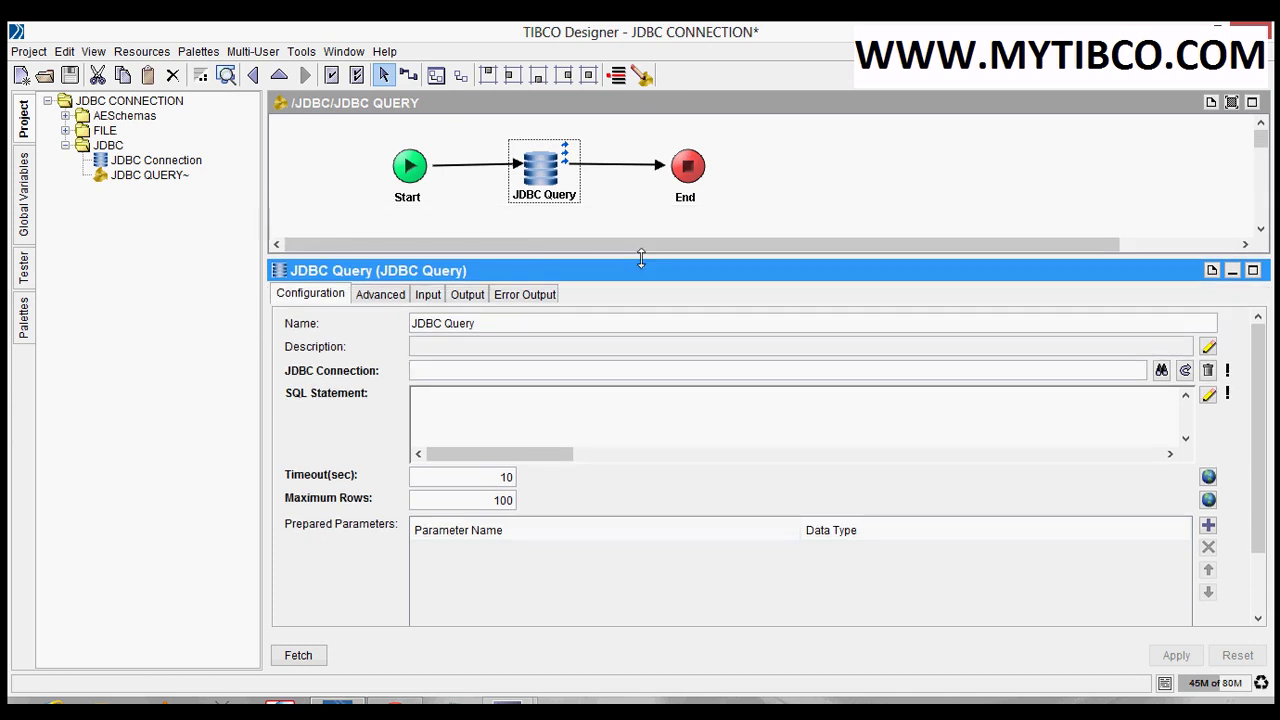
pyautogui.click(561, 398)
pyautogui.doubleClick(506, 477)
pyautogui.moveTo(490, 500); pyautogui.dragTo(517, 500)
pyautogui.moveTo(620, 244)
pyautogui.mouseDown()
pyautogui.moveTo(620, 220)
pyautogui.moveTo(620, 236)
pyautogui.mouseUp()
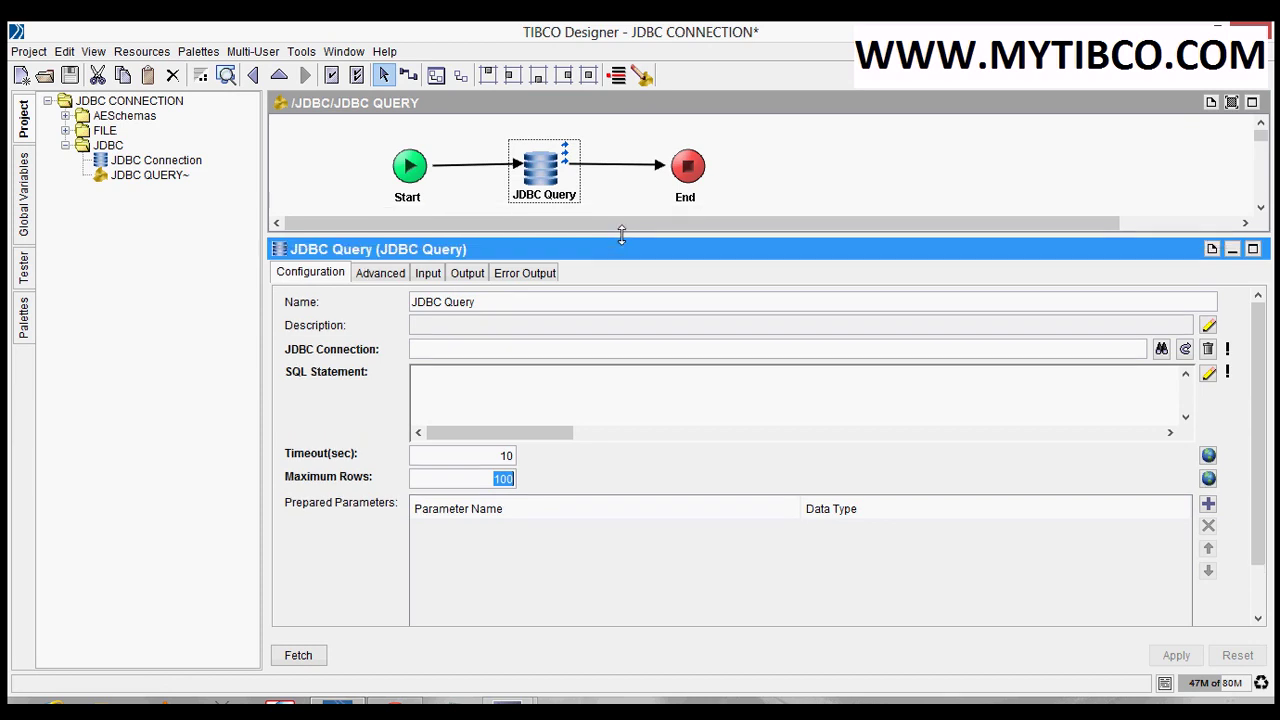
pyautogui.click(615, 207)
pyautogui.click(560, 193)
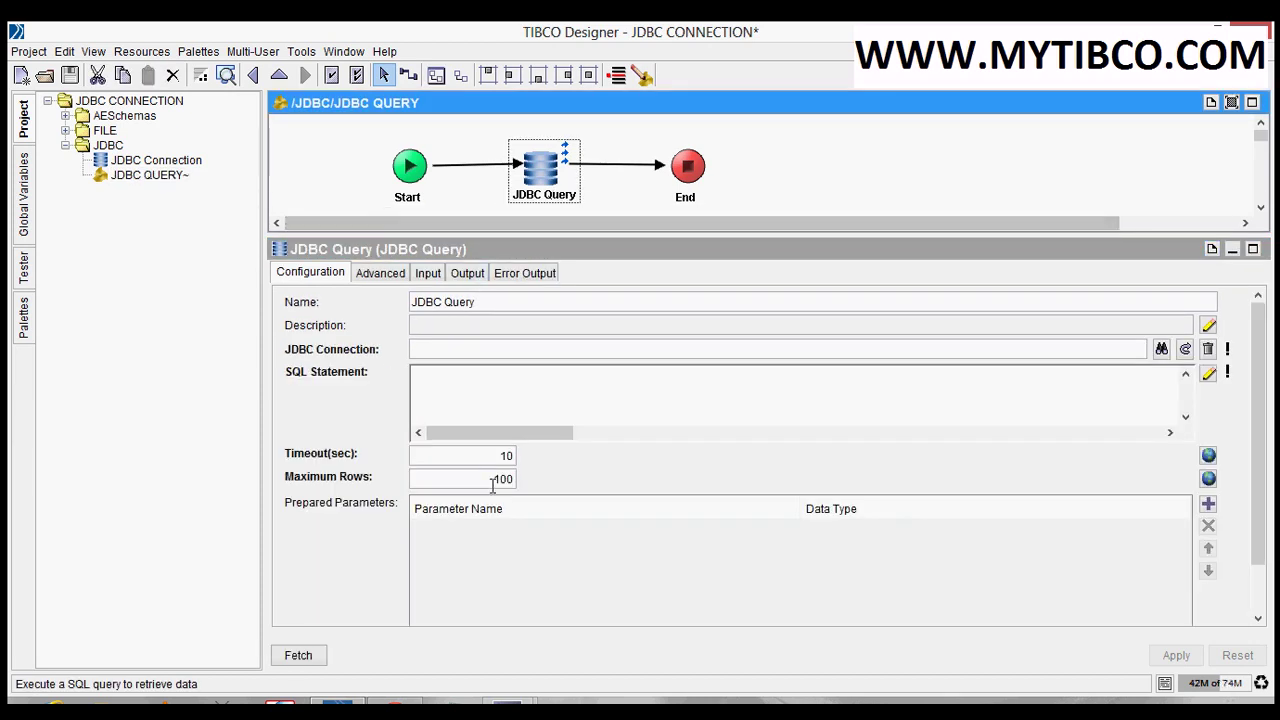
# Try 0 as the JDBC Query's maximum rows and restore the value to 100
pyautogui.moveTo(492, 479); pyautogui.dragTo(517, 480)
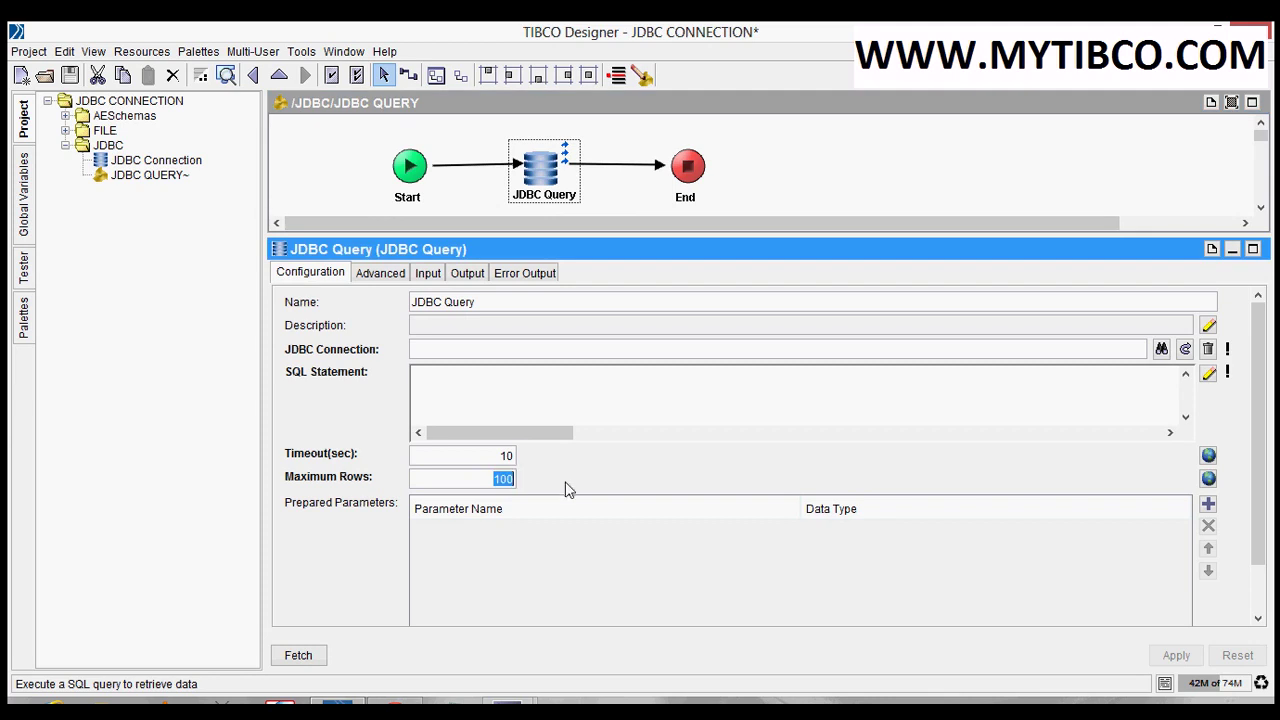
pyautogui.write('0')
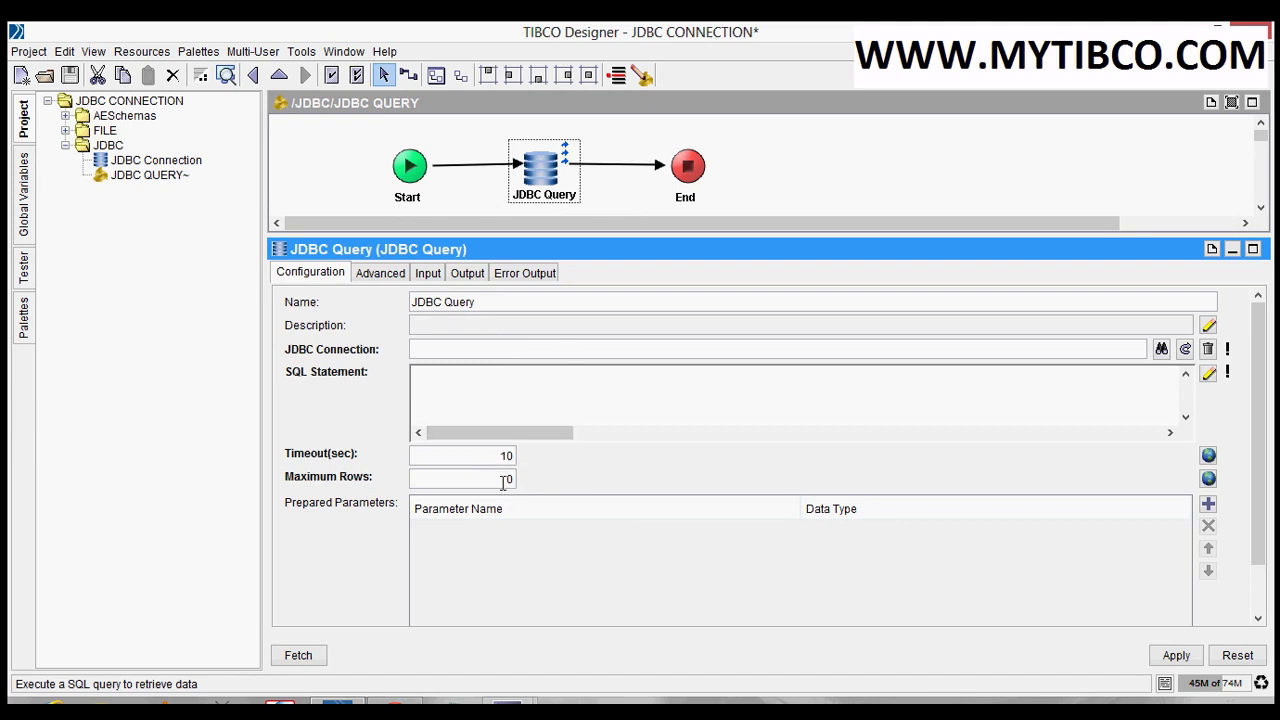
pyautogui.press('BackSpace')
pyautogui.write('00')
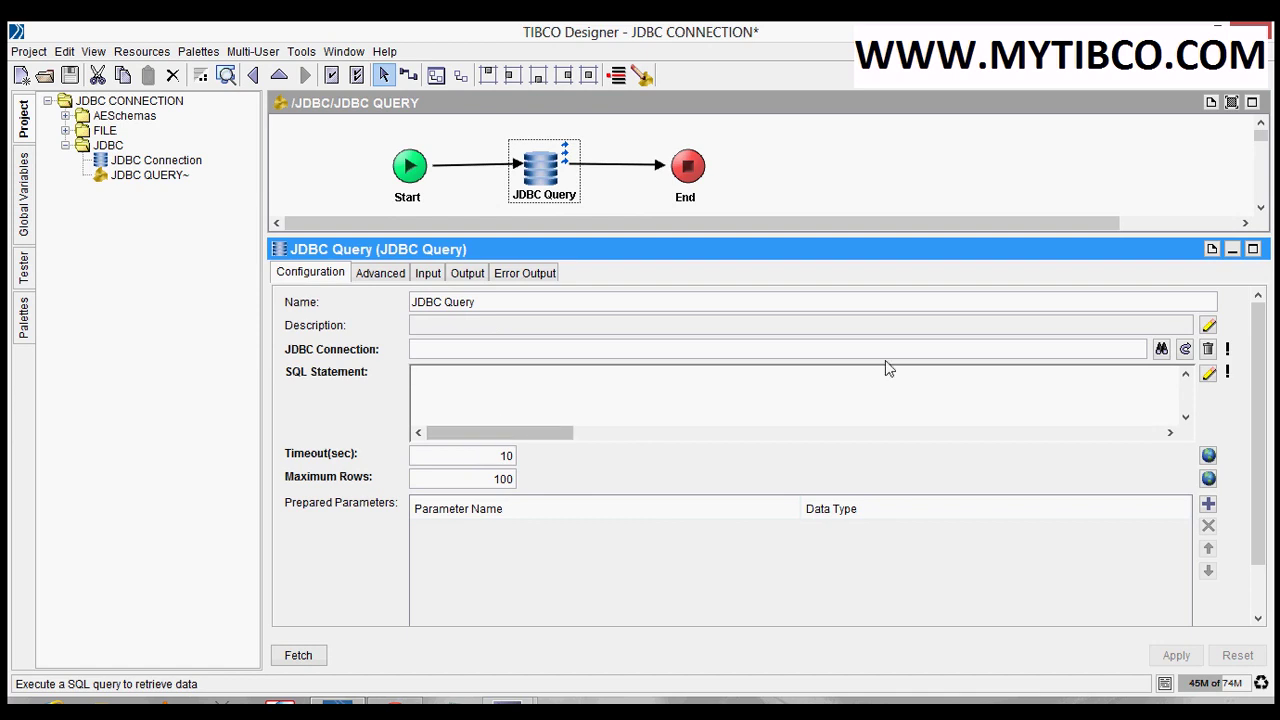
# Assign the JDBC Connection resource from the JDBC folder to the JDBC Query activity
pyautogui.click(1161, 348)
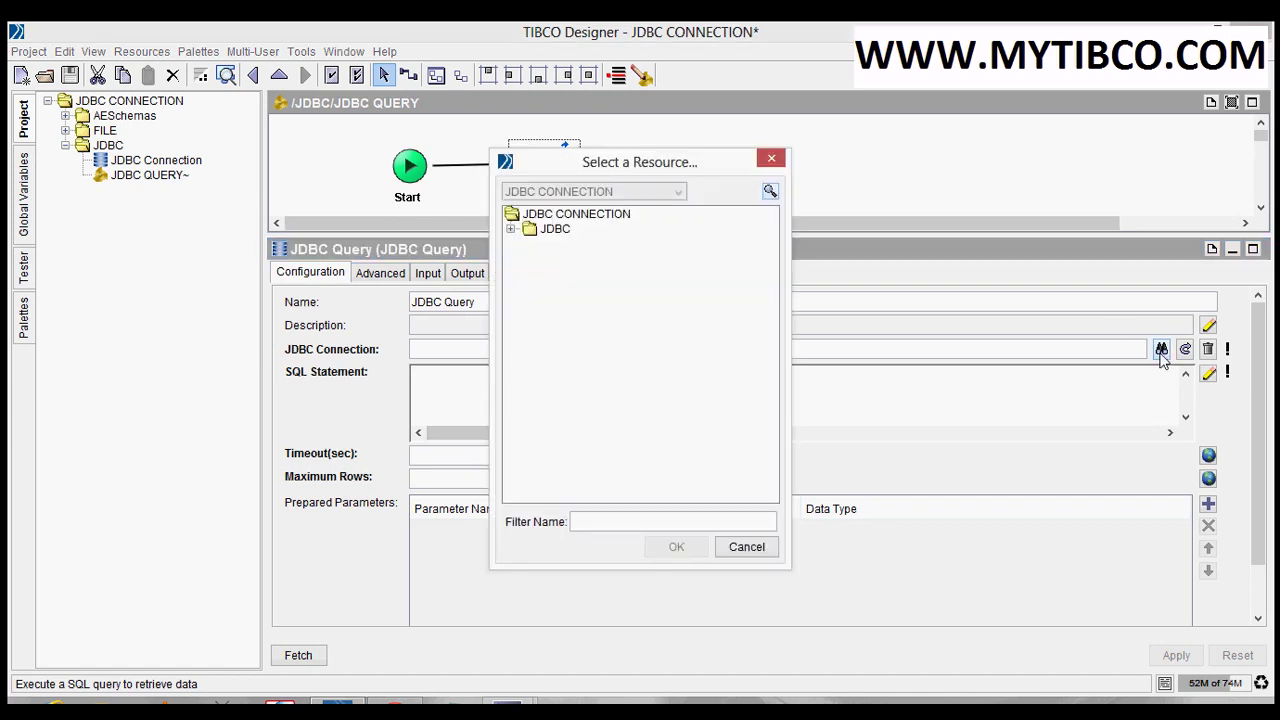
pyautogui.click(510, 229)
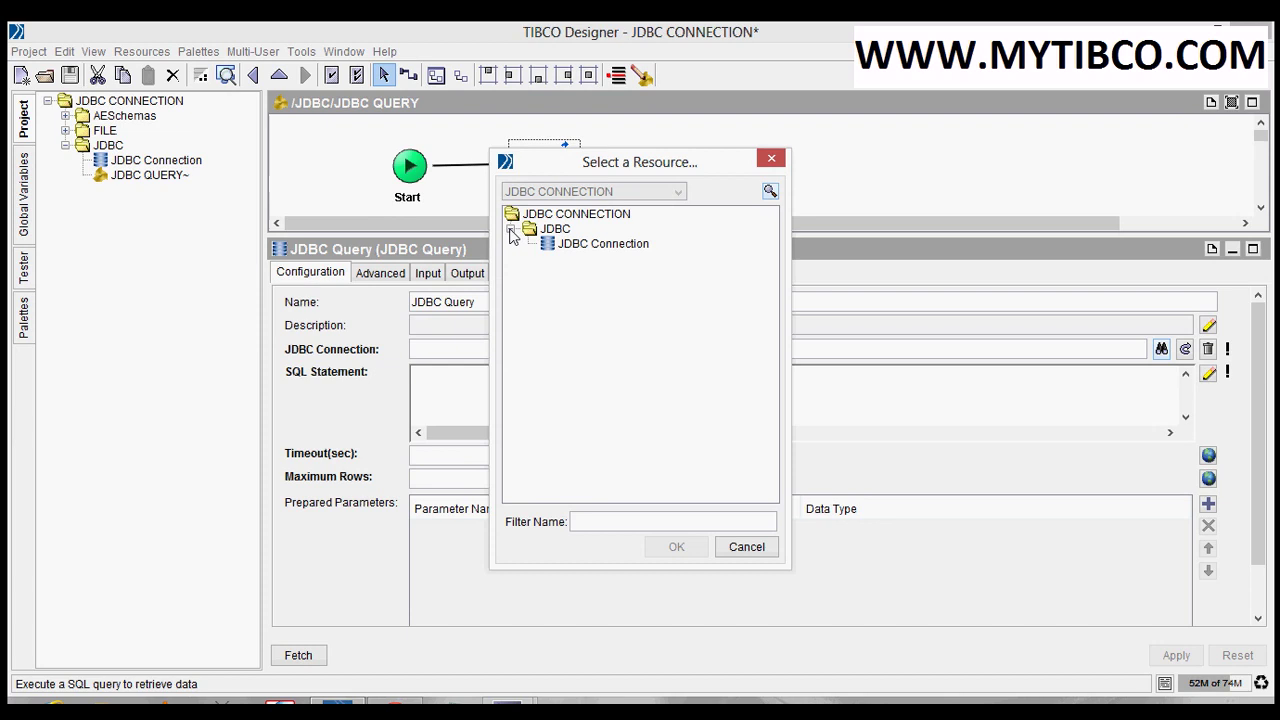
pyautogui.click(564, 251)
pyautogui.click(678, 548)
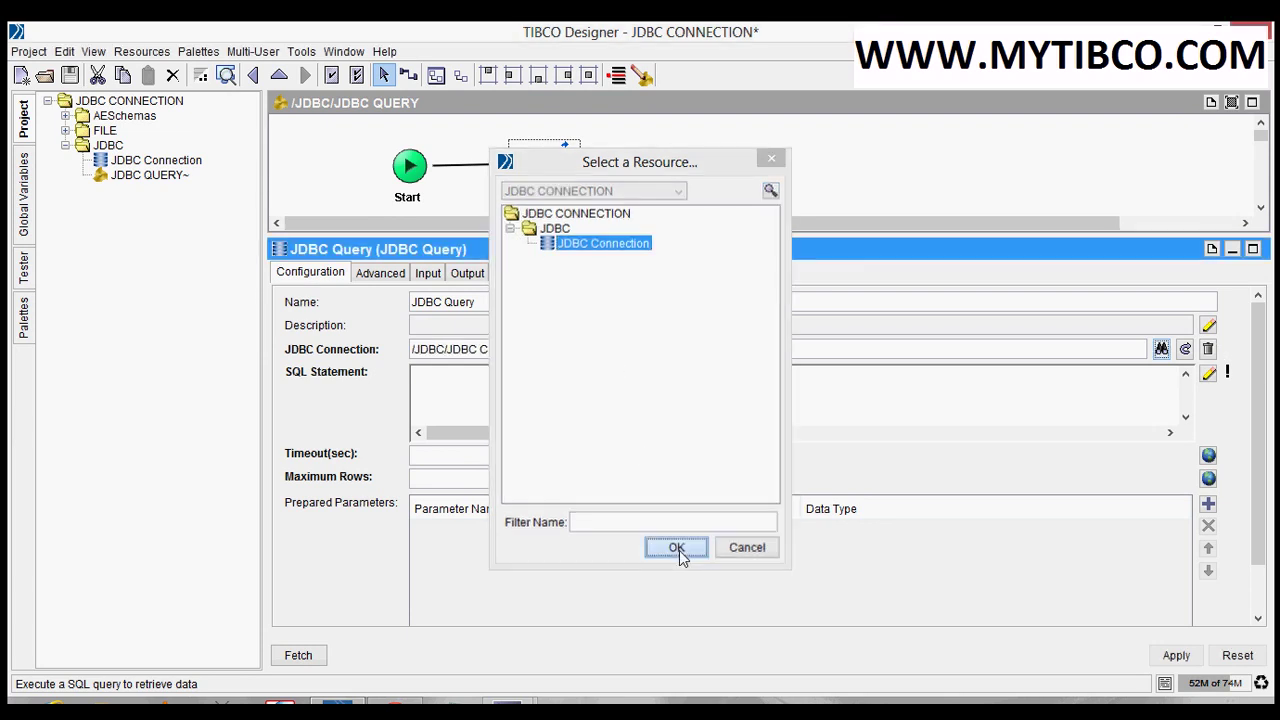
# Switch to the Oracle SQL Commands page and select the SELECT * FROM EMP statement to review it with the EMP table's rows
pyautogui.click(585, 390)
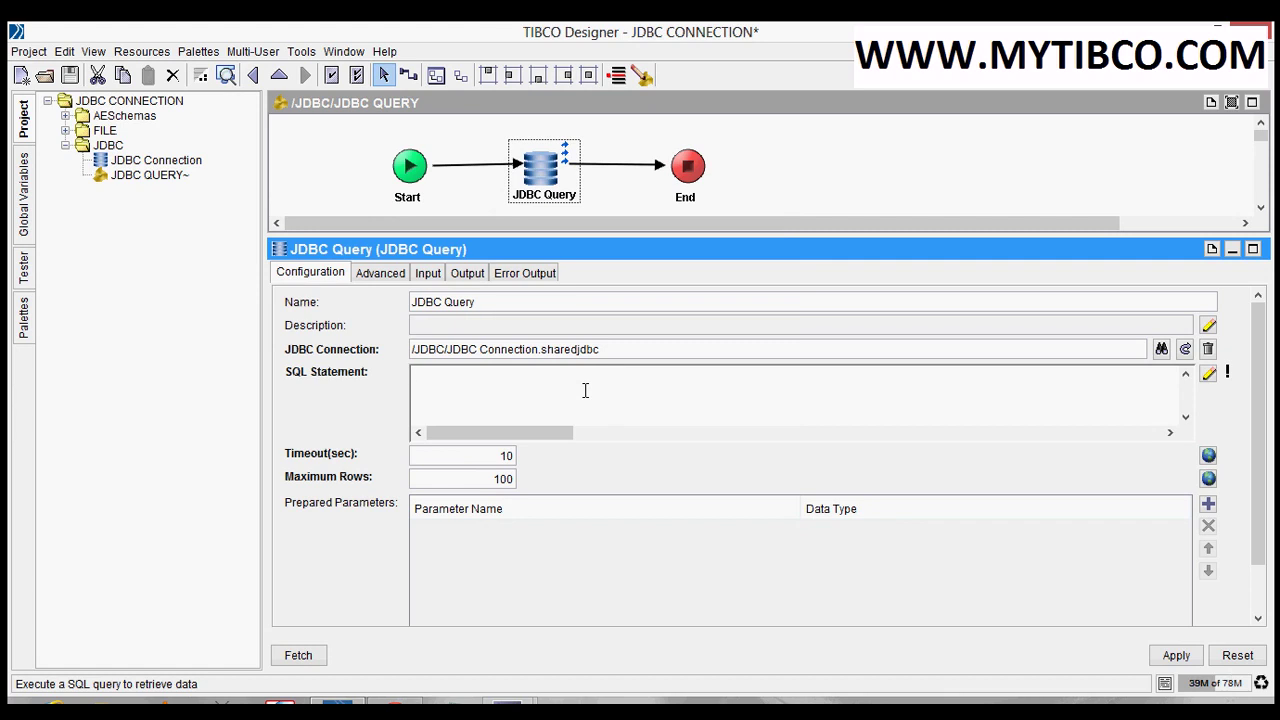
pyautogui.click(398, 700)
pyautogui.click(234, 322)
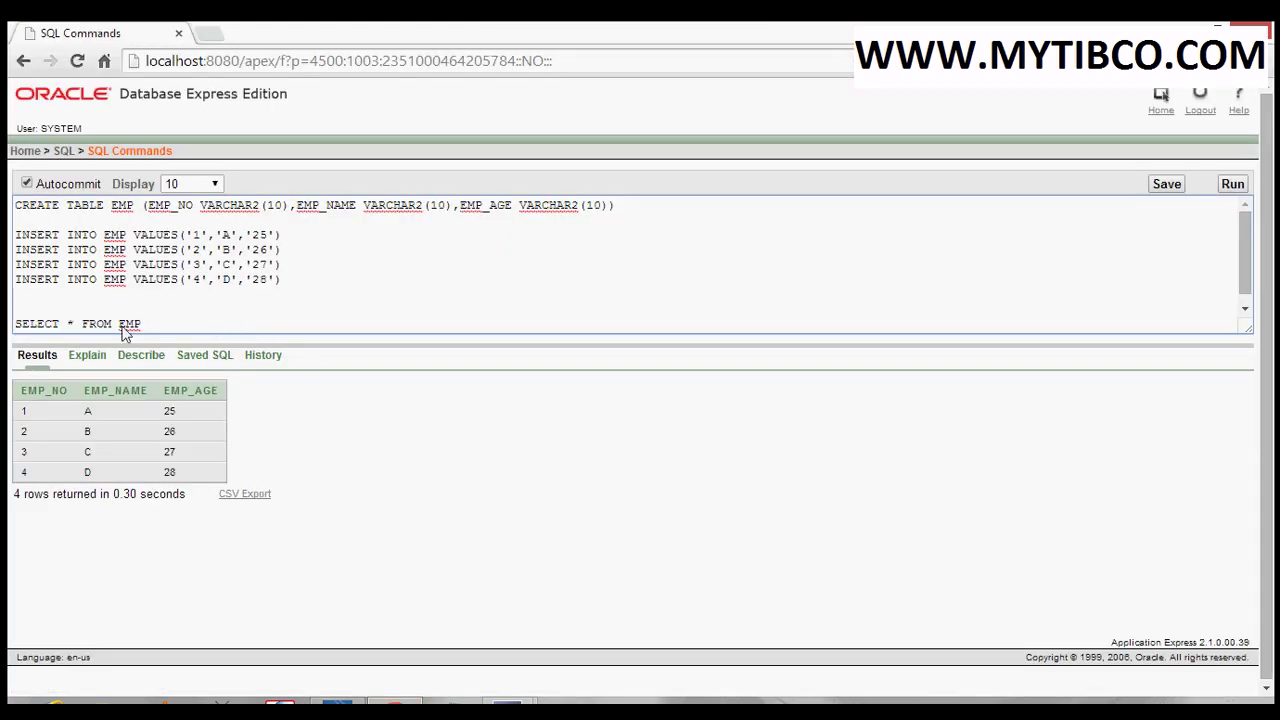
pyautogui.moveTo(140, 326); pyautogui.dragTo(9, 330)
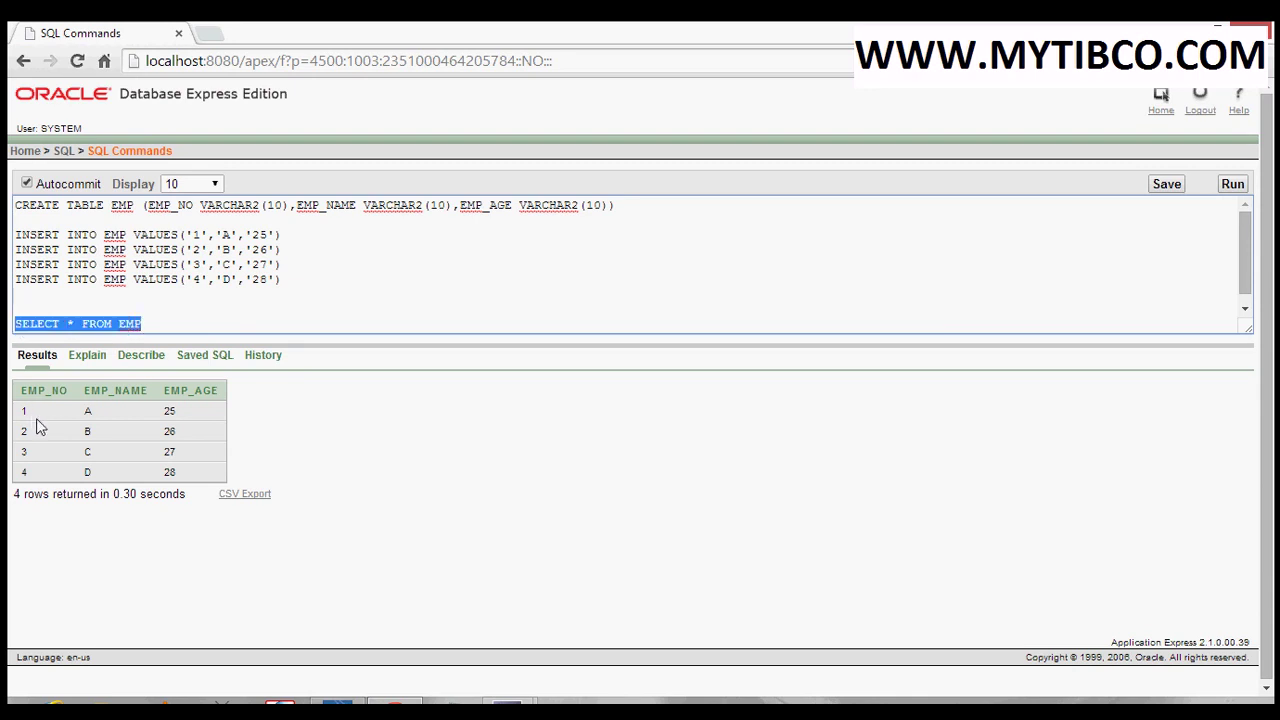
# Return to TIBCO Designer, enter SELECT * FROM EMP as the JDBC Query's SQL statement and apply it
pyautogui.click(344, 698)
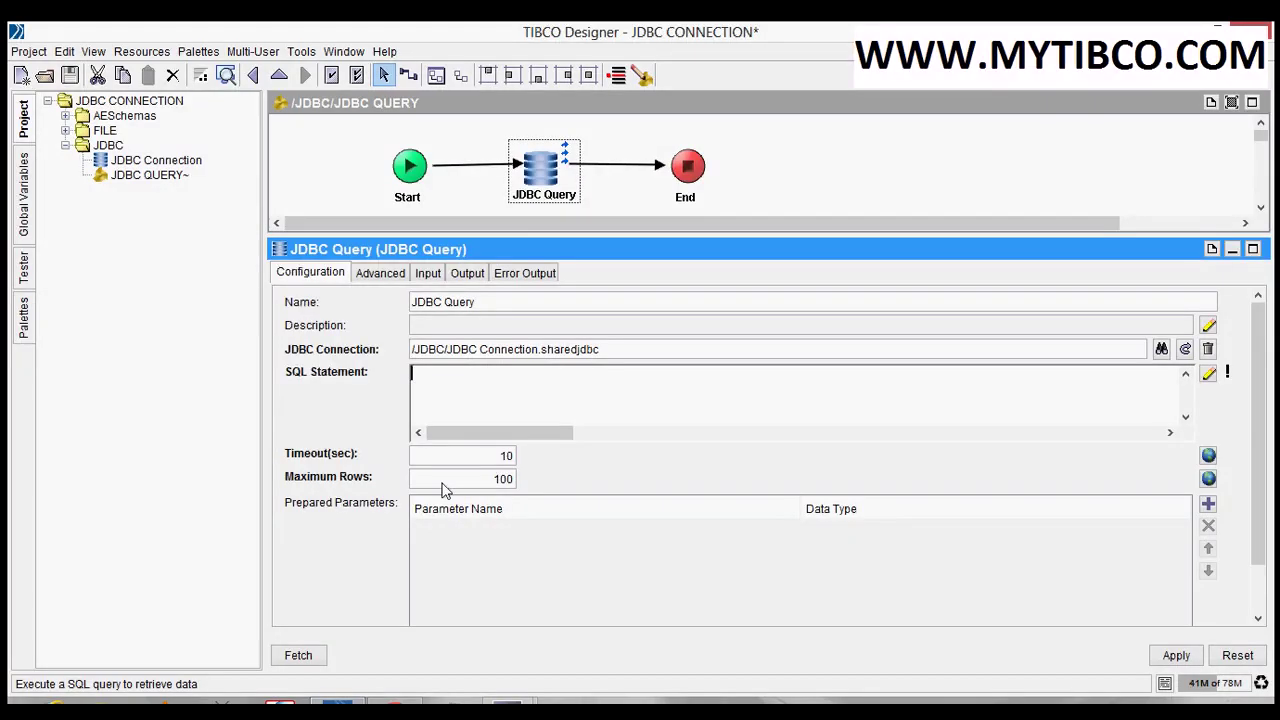
pyautogui.click(467, 405)
pyautogui.write('SELECT * FROM EMP')
pyautogui.click(1176, 655)
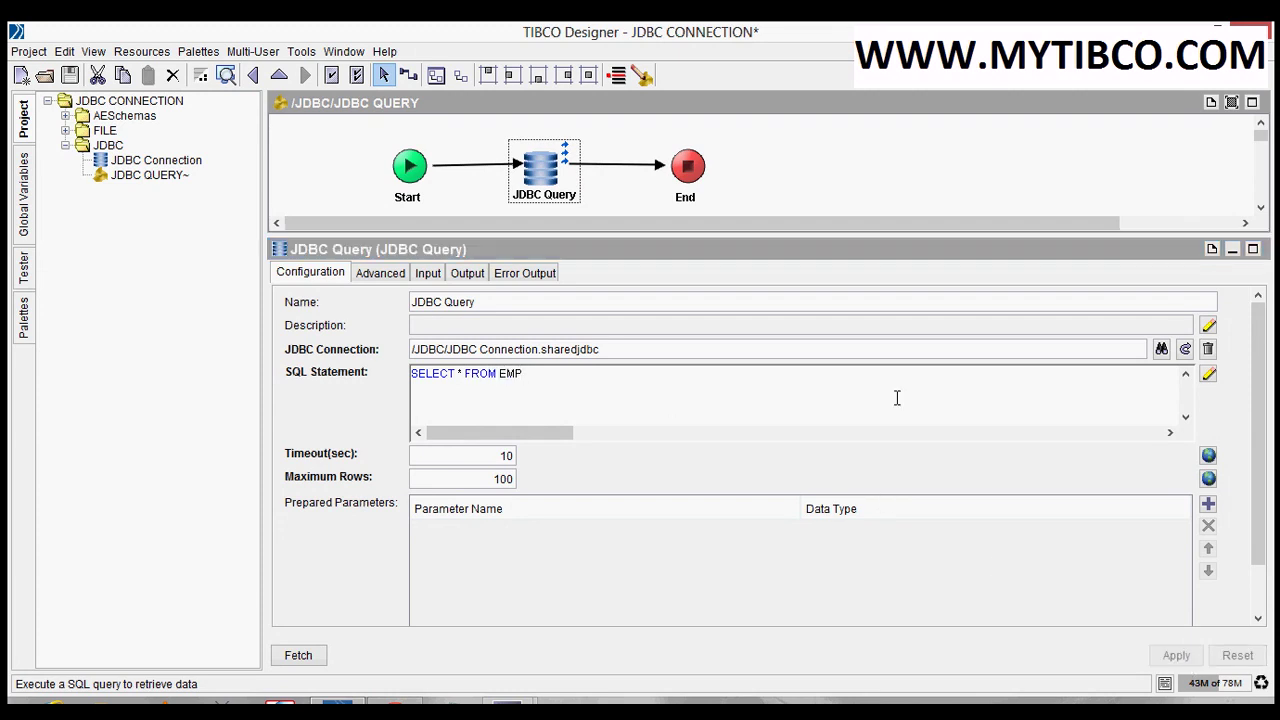
# Fetch the result set schema for the SQL statement, apply it and show the JDBC Query's output
pyautogui.click(464, 276)
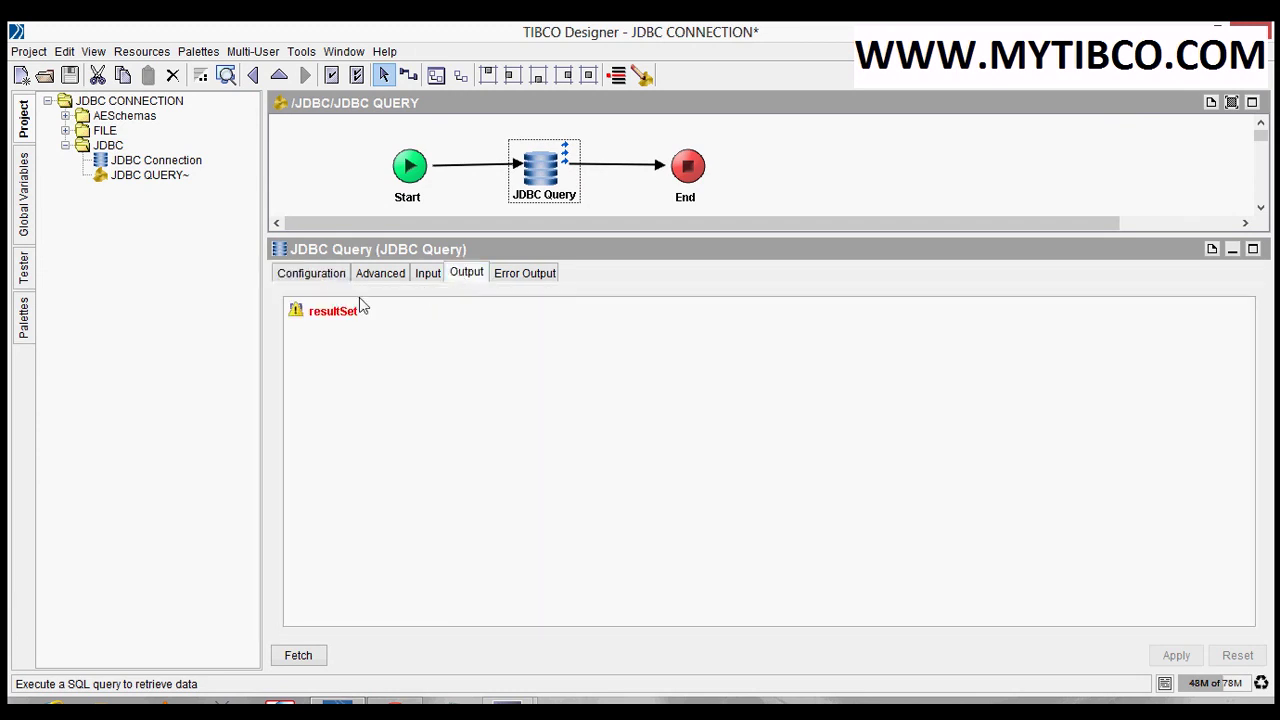
pyautogui.click(334, 280)
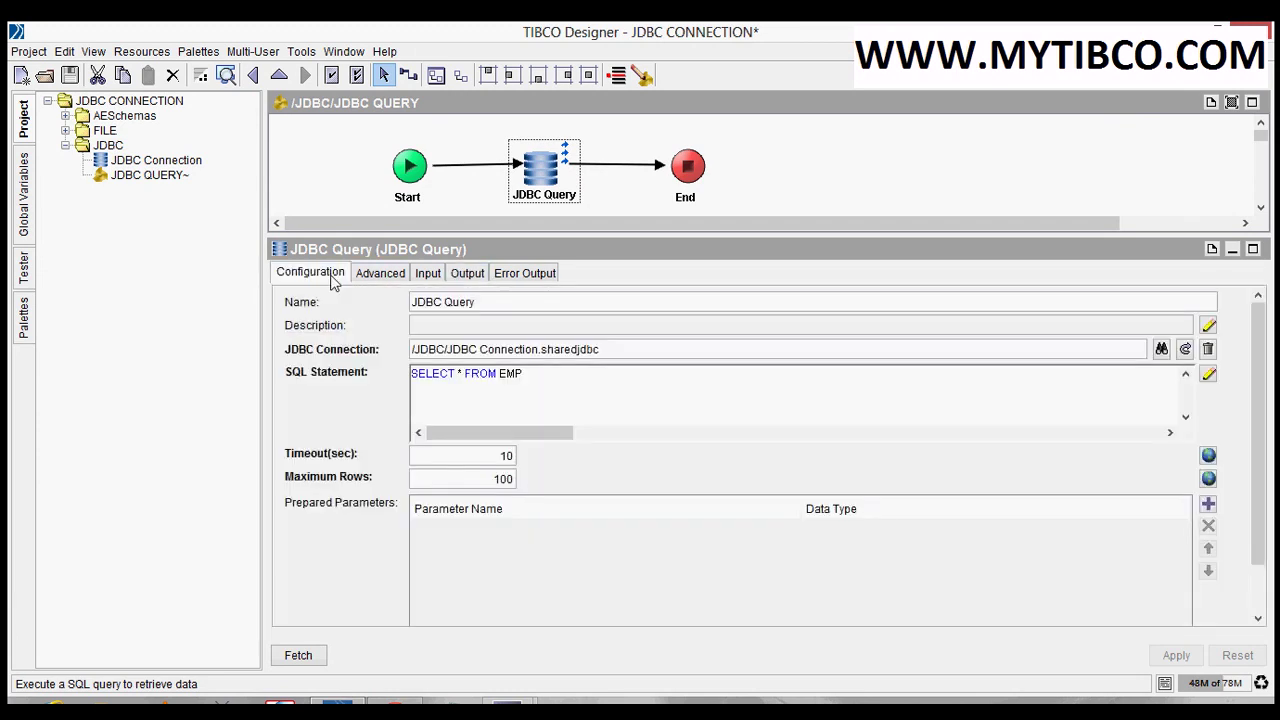
pyautogui.click(300, 656)
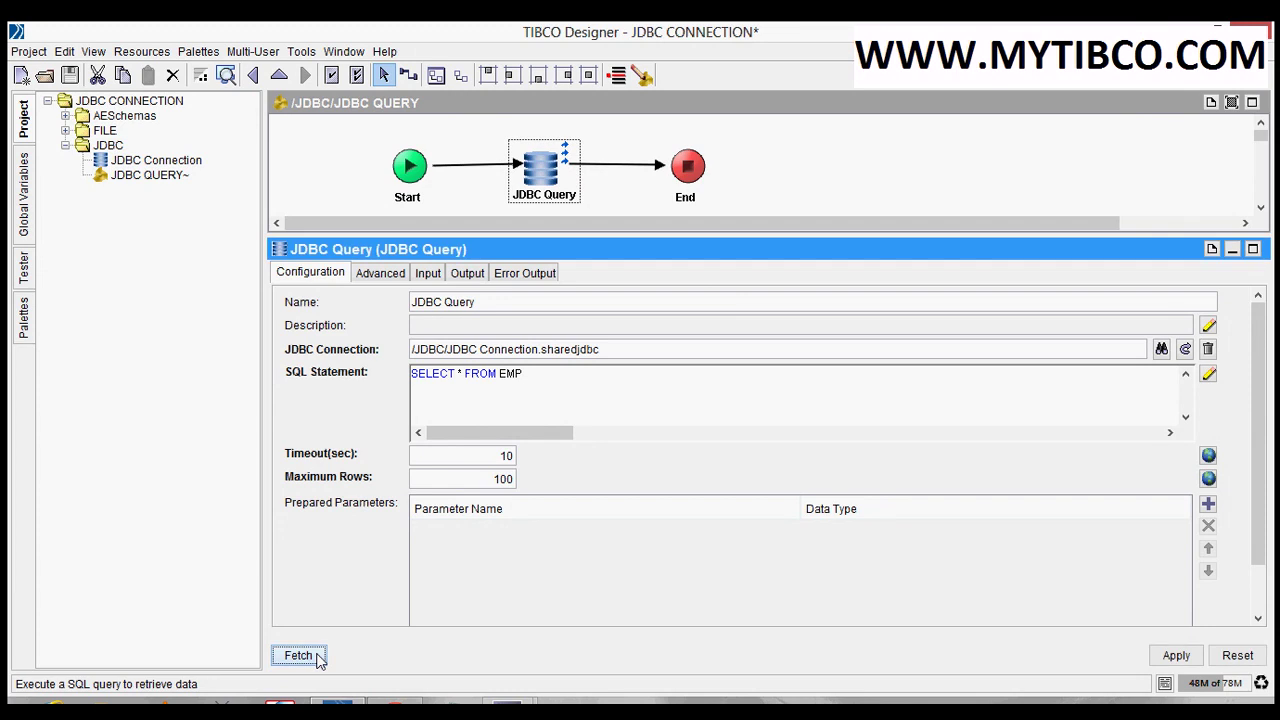
pyautogui.click(1168, 658)
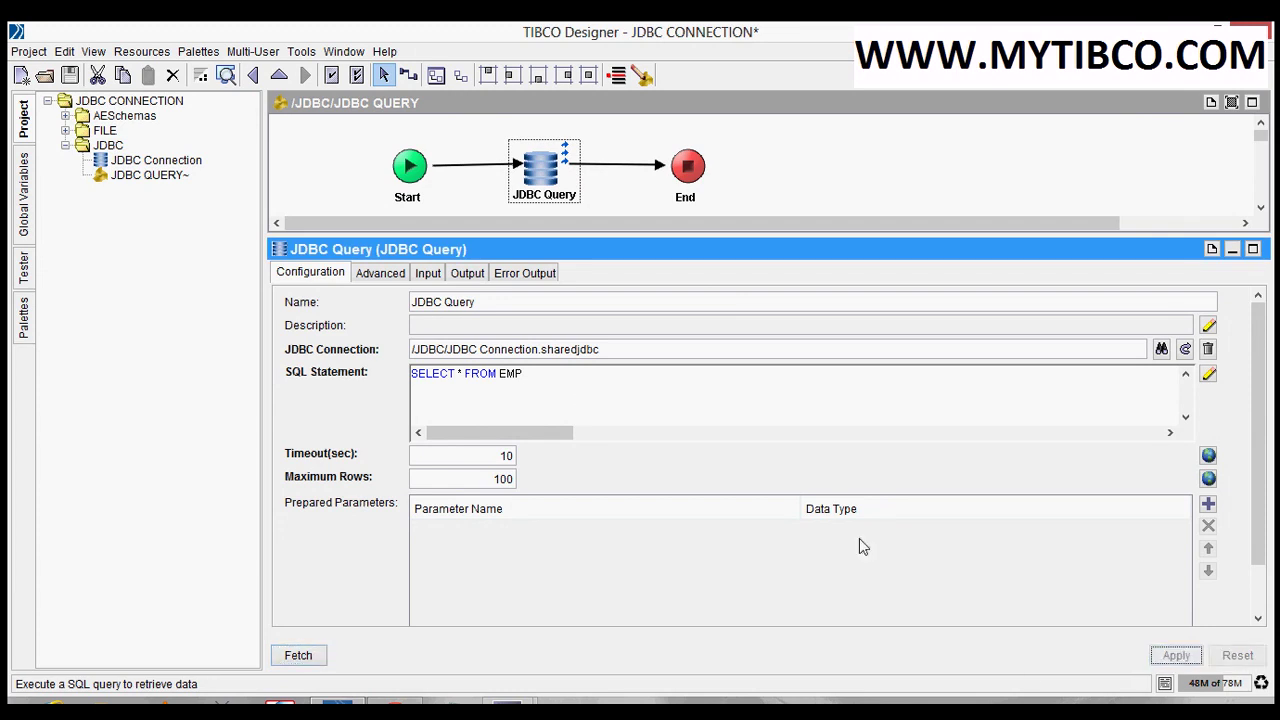
pyautogui.click(467, 273)
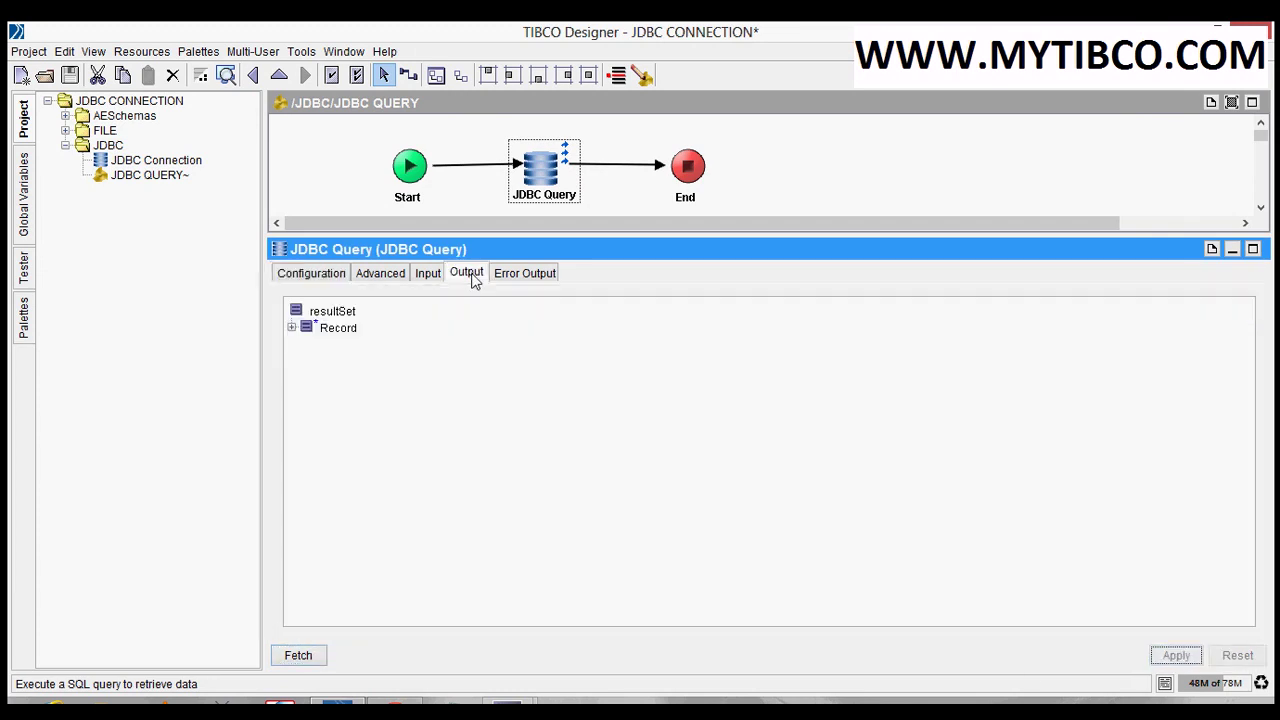
# Expand the JDBC Query output's Record node and compare its fields with the SELECT * FROM EMP statement
pyautogui.click(293, 330)
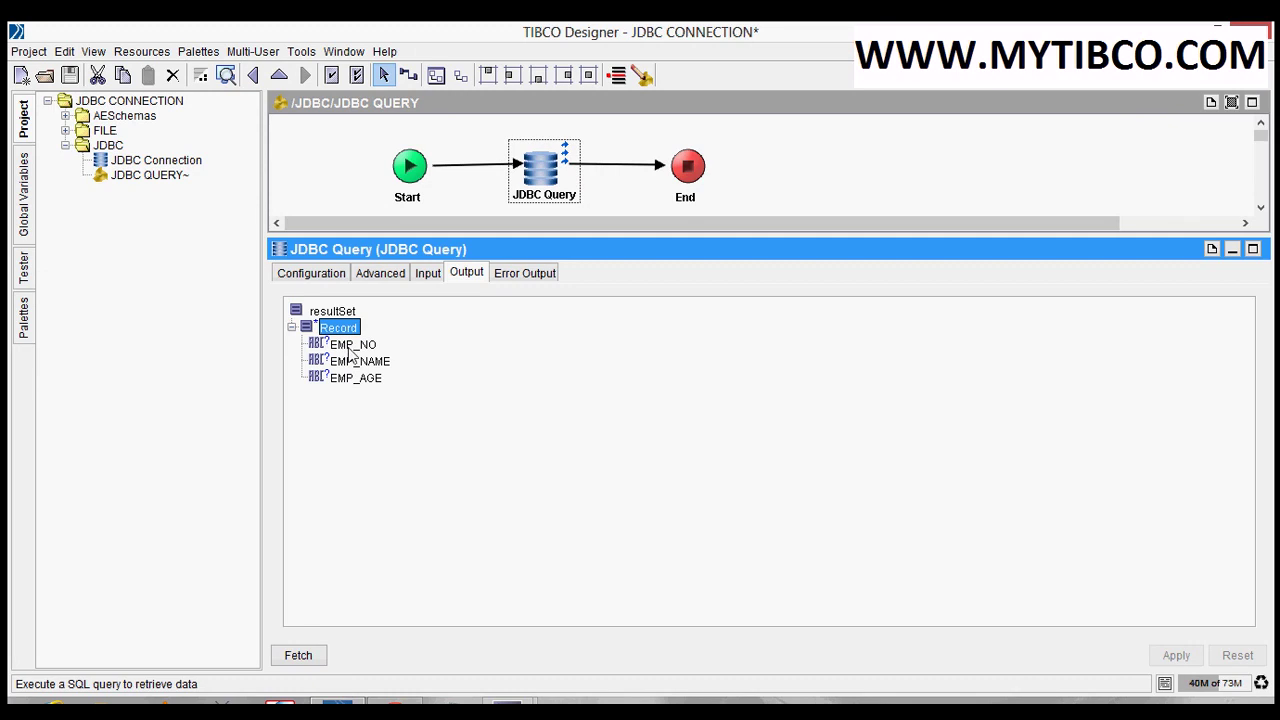
pyautogui.click(338, 276)
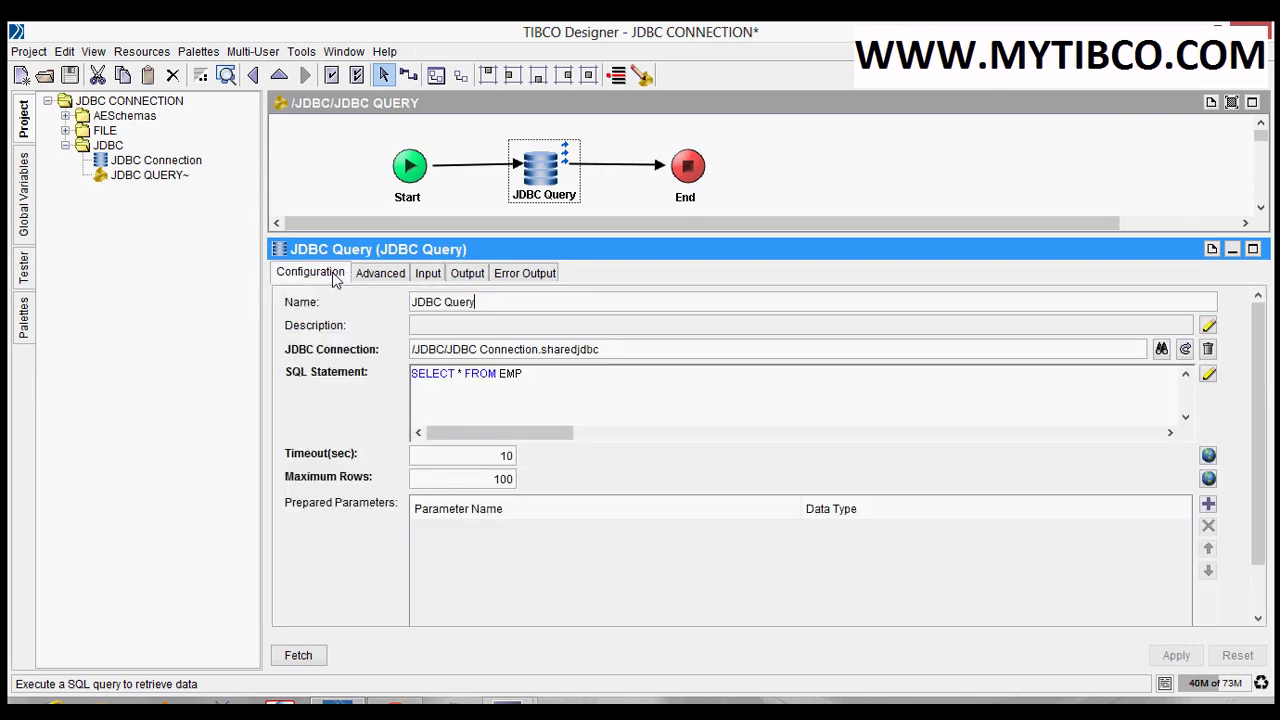
pyautogui.moveTo(525, 373); pyautogui.dragTo(413, 376)
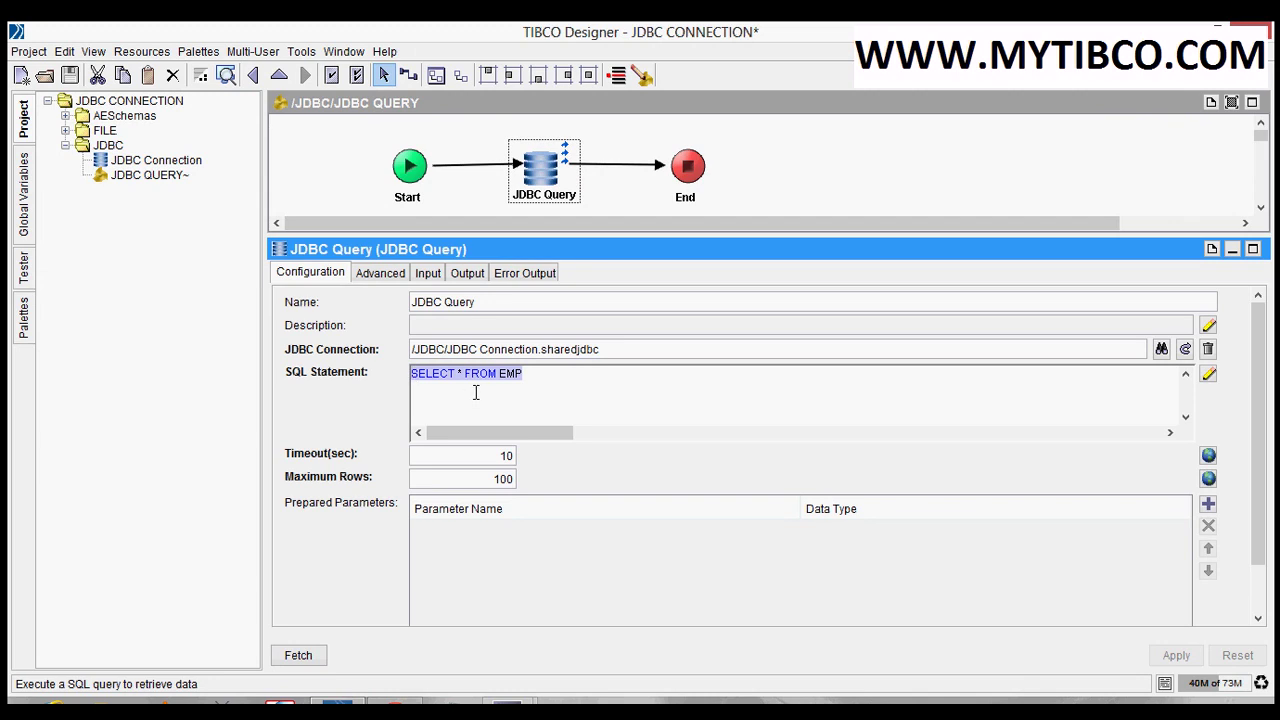
pyautogui.click(305, 665)
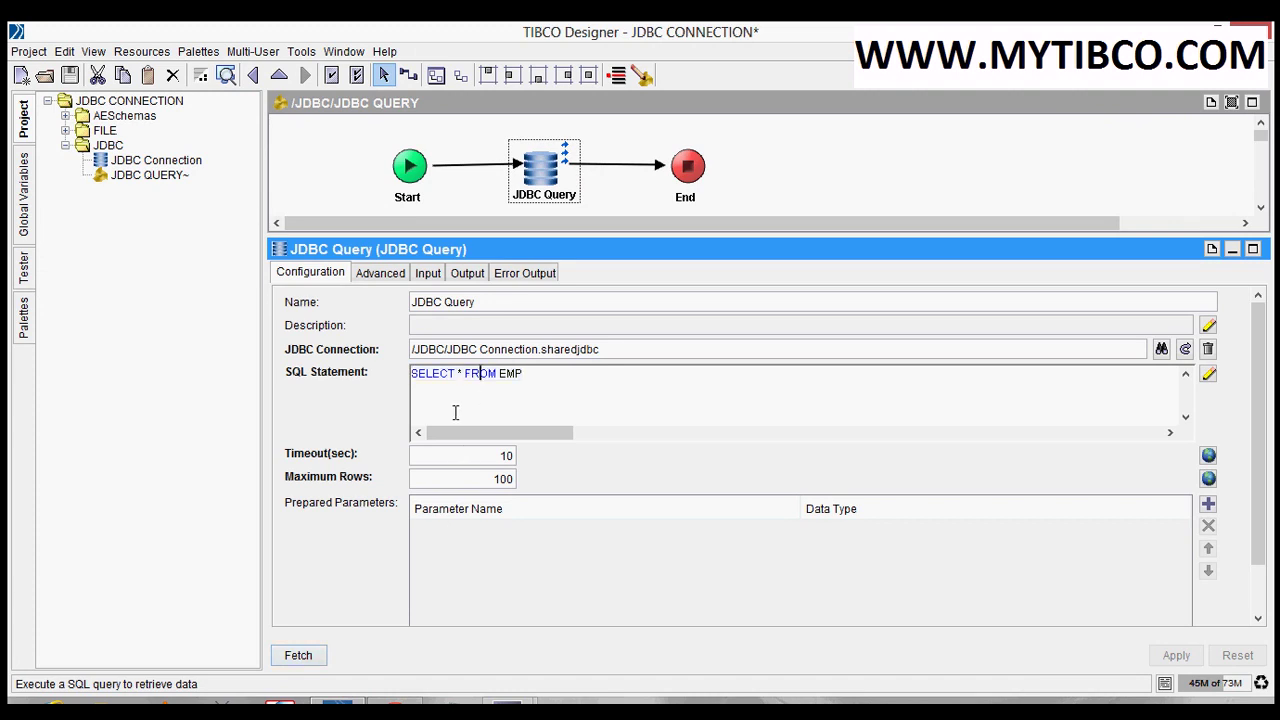
pyautogui.click(466, 283)
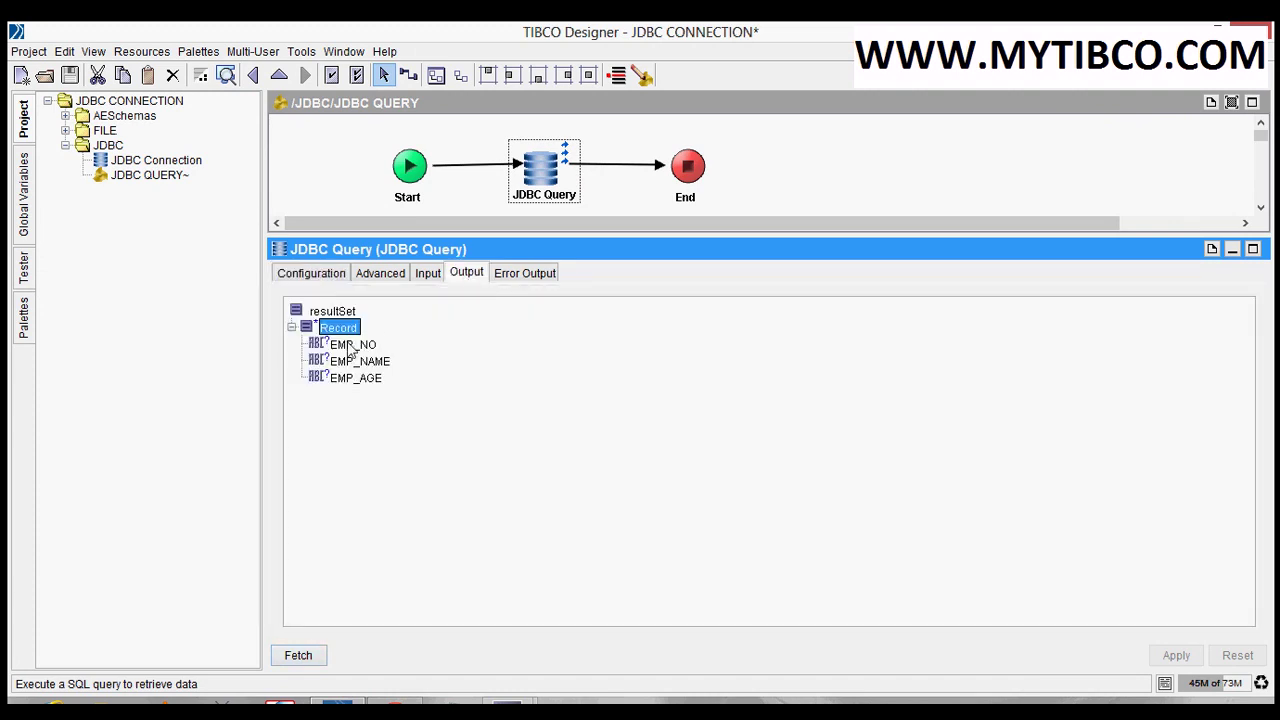
# Save the project, fetch the JDBC Query's result set schema again and apply it
pyautogui.click(334, 282)
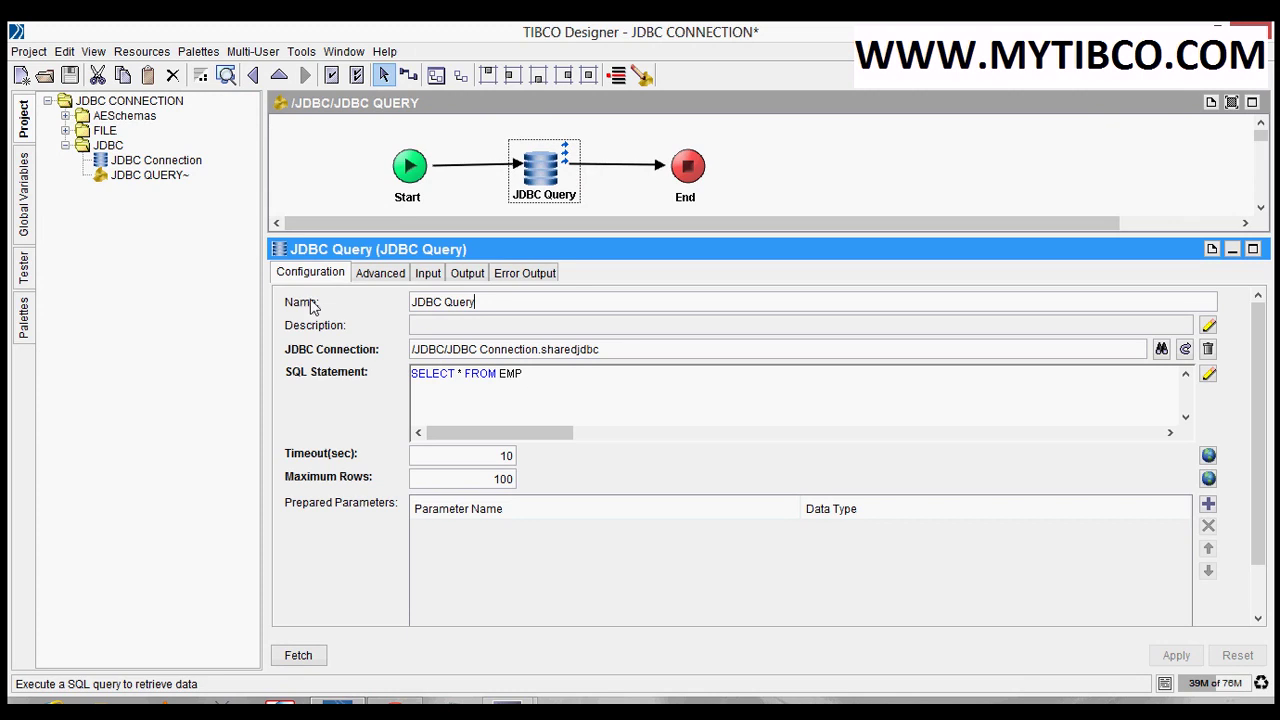
pyautogui.hotkey('ctrl', 's')
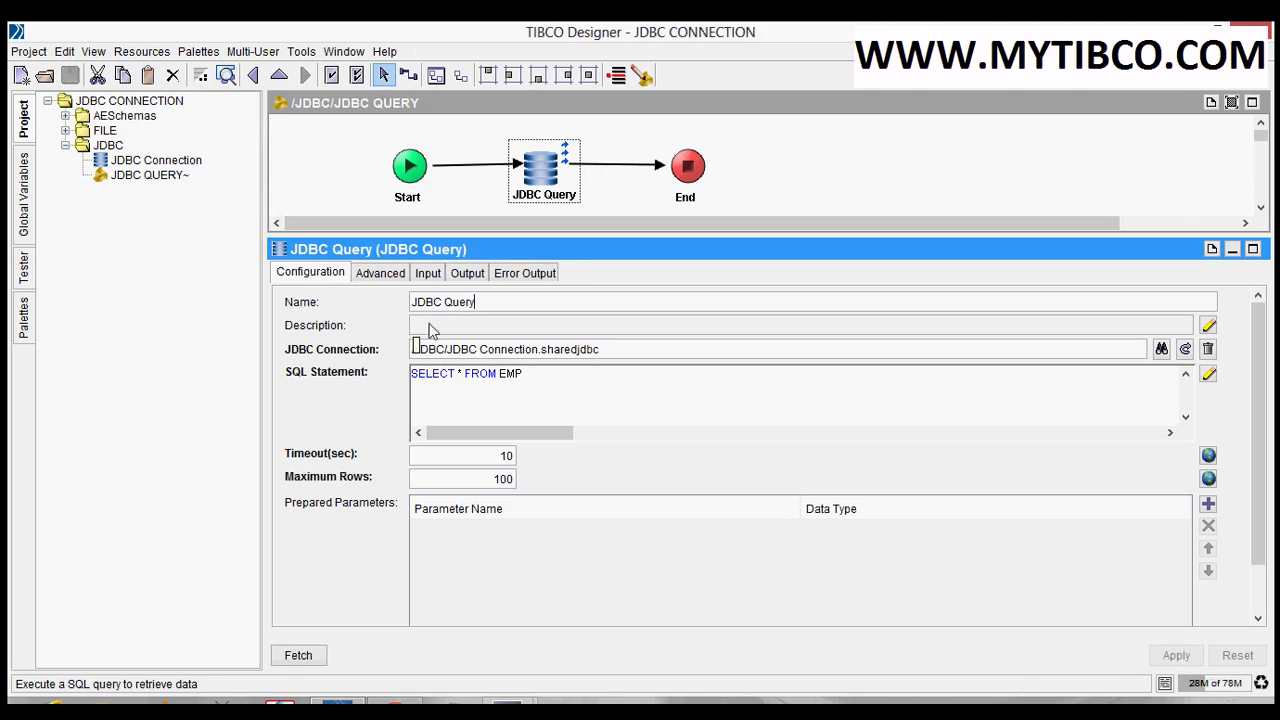
pyautogui.click(535, 373)
pyautogui.click(320, 654)
pyautogui.click(476, 280)
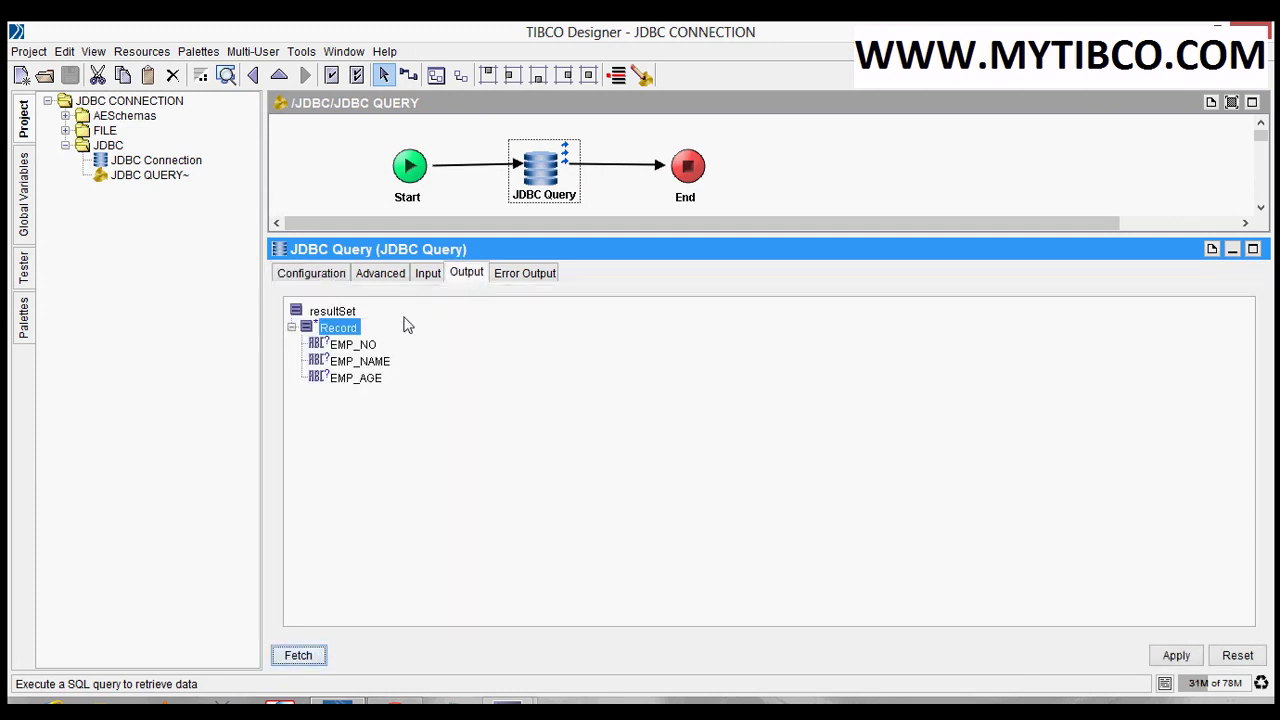
pyautogui.click(1177, 660)
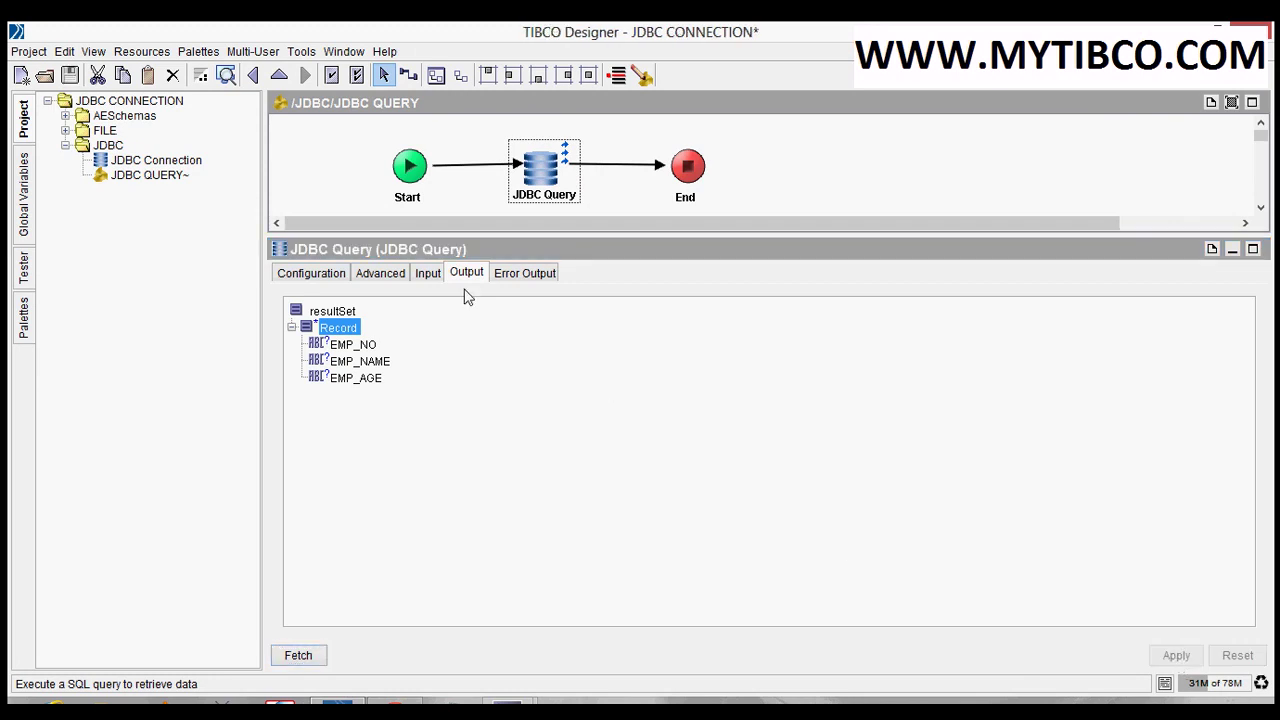
# Examine the optional input parameters of the JDBC Query under jdbcQueryActivityInput and return to its configuration
pyautogui.click(434, 278)
pyautogui.click(528, 352)
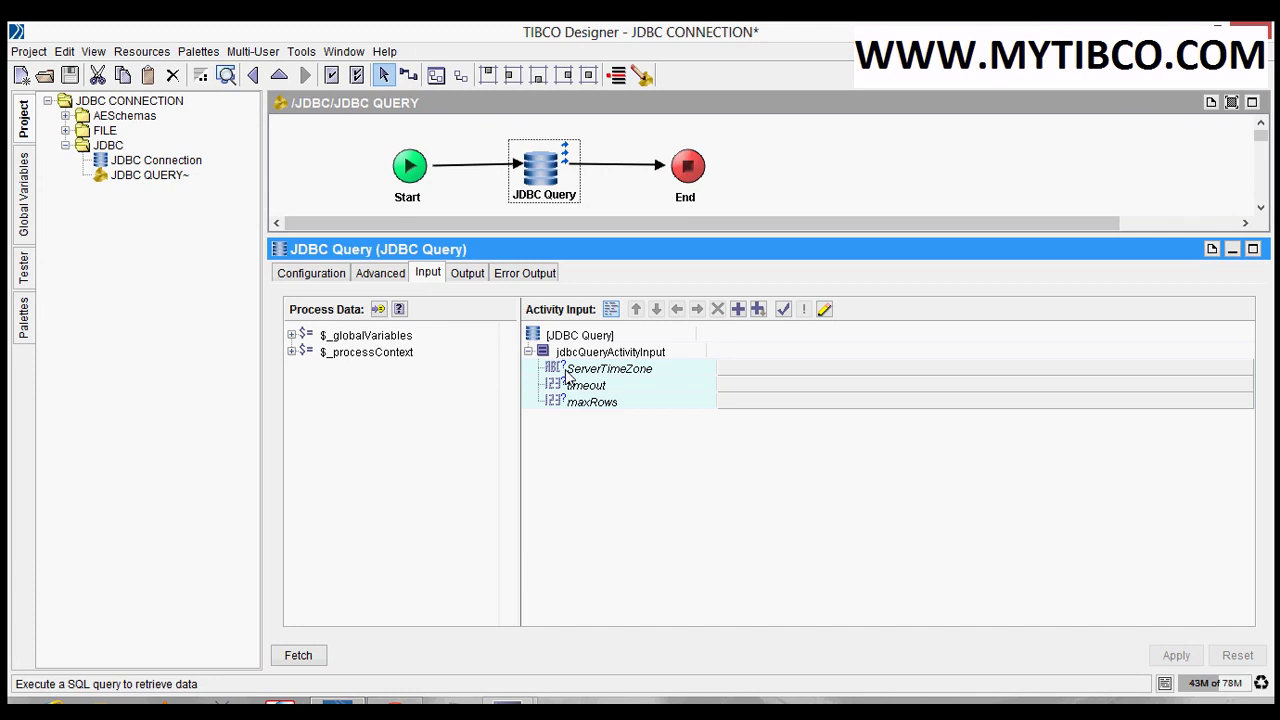
pyautogui.click(286, 279)
# Clear the processes selected for testing, load and start the current JDBC QUERY process, and save the project for the test run
pyautogui.click(24, 276)
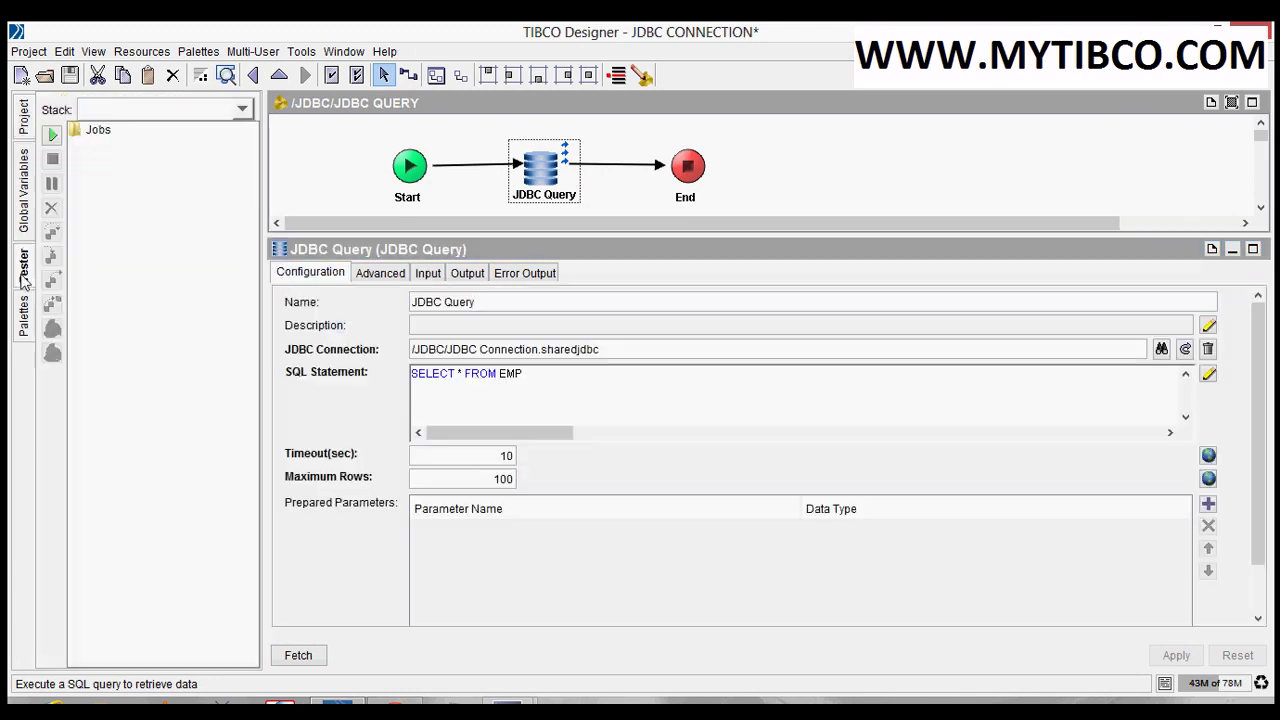
pyautogui.click(53, 140)
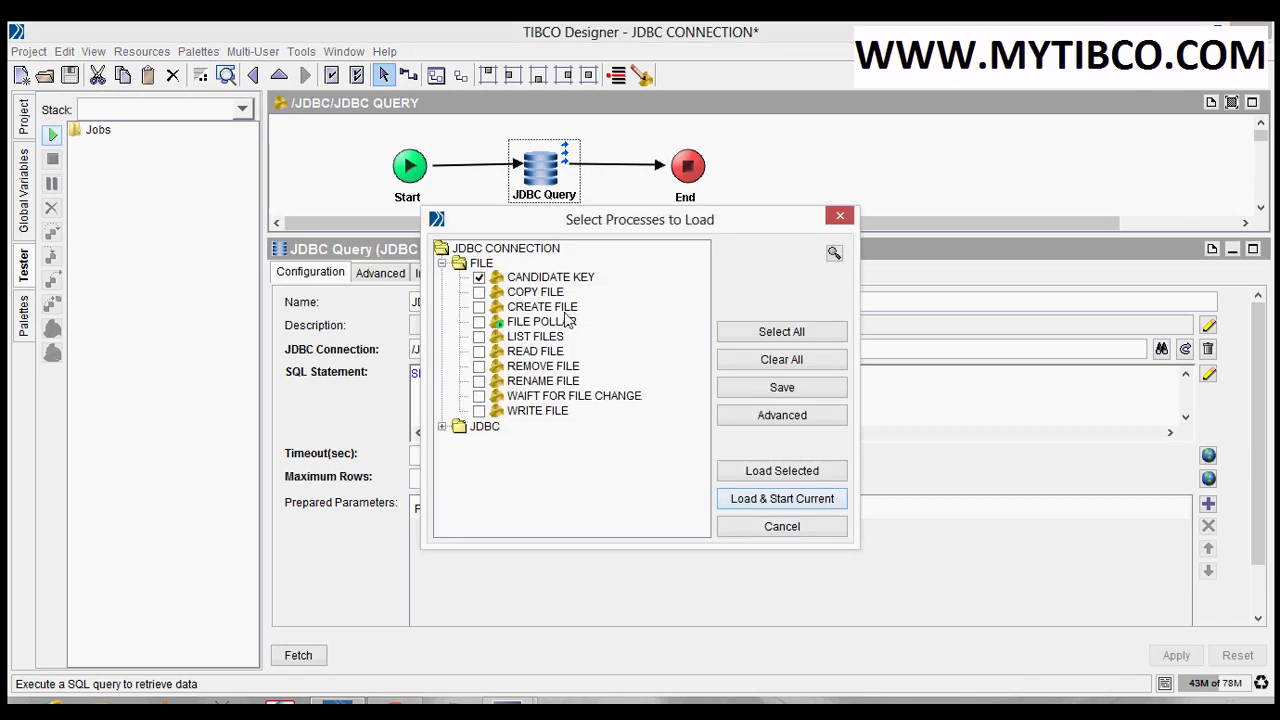
pyautogui.click(778, 362)
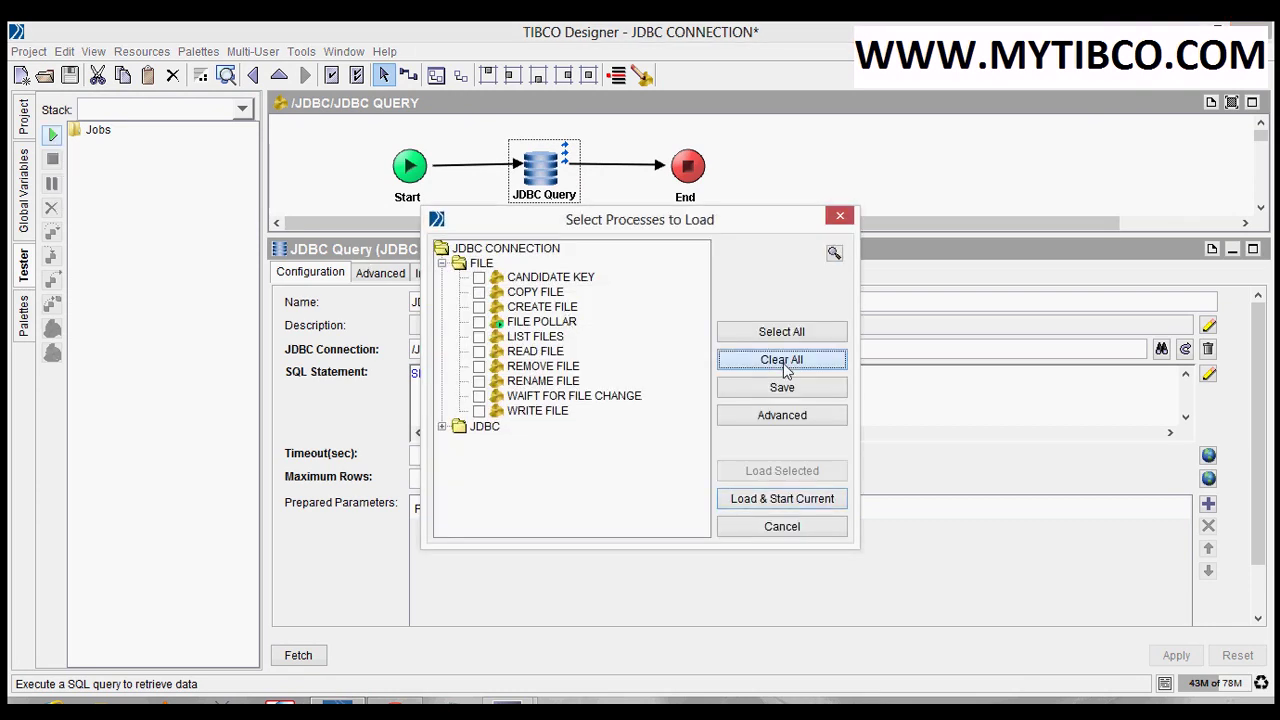
pyautogui.click(760, 498)
pyautogui.click(597, 398)
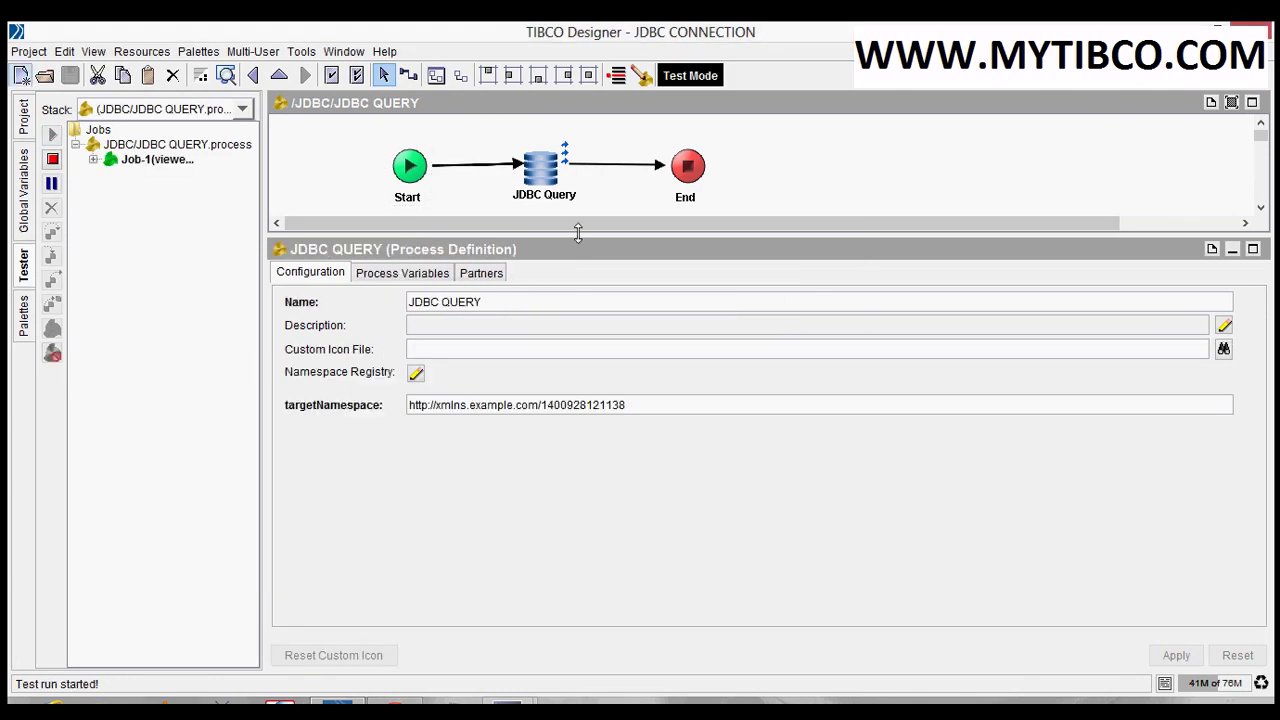
# Examine the JDBC Query's output from the test job, both as a record tree and as XML source
pyautogui.moveTo(587, 259); pyautogui.dragTo(583, 262)
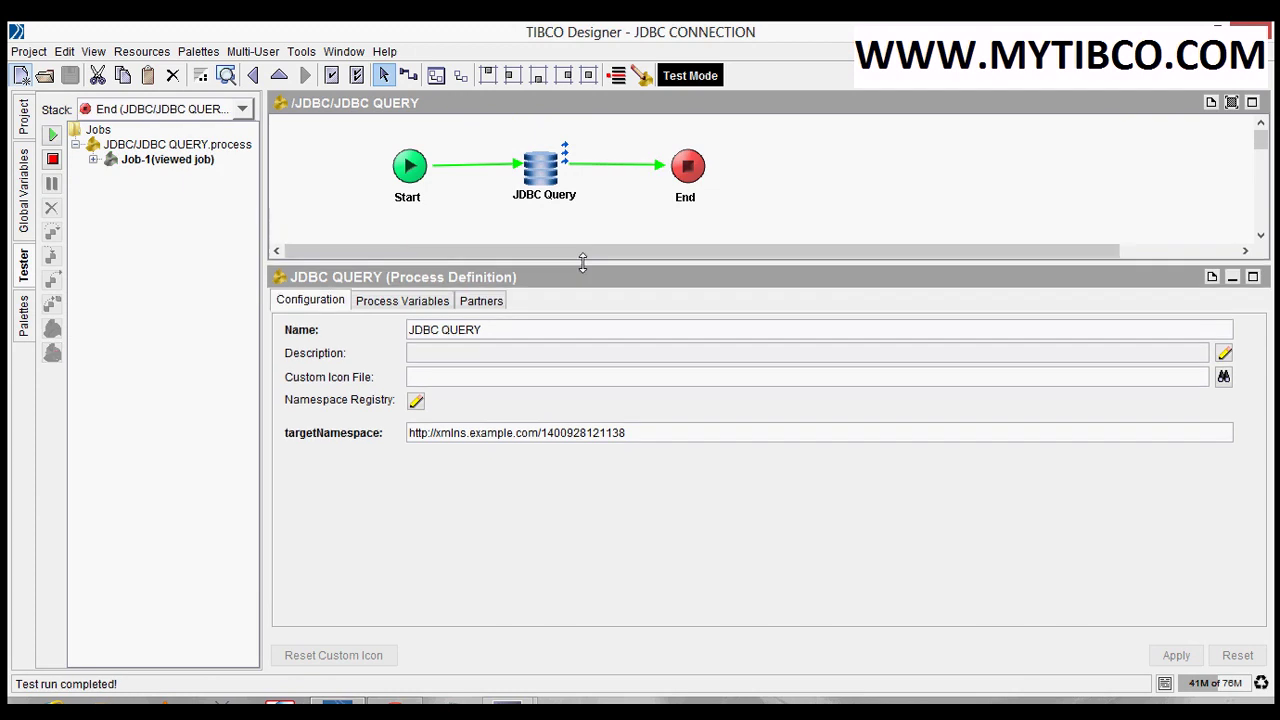
pyautogui.click(546, 192)
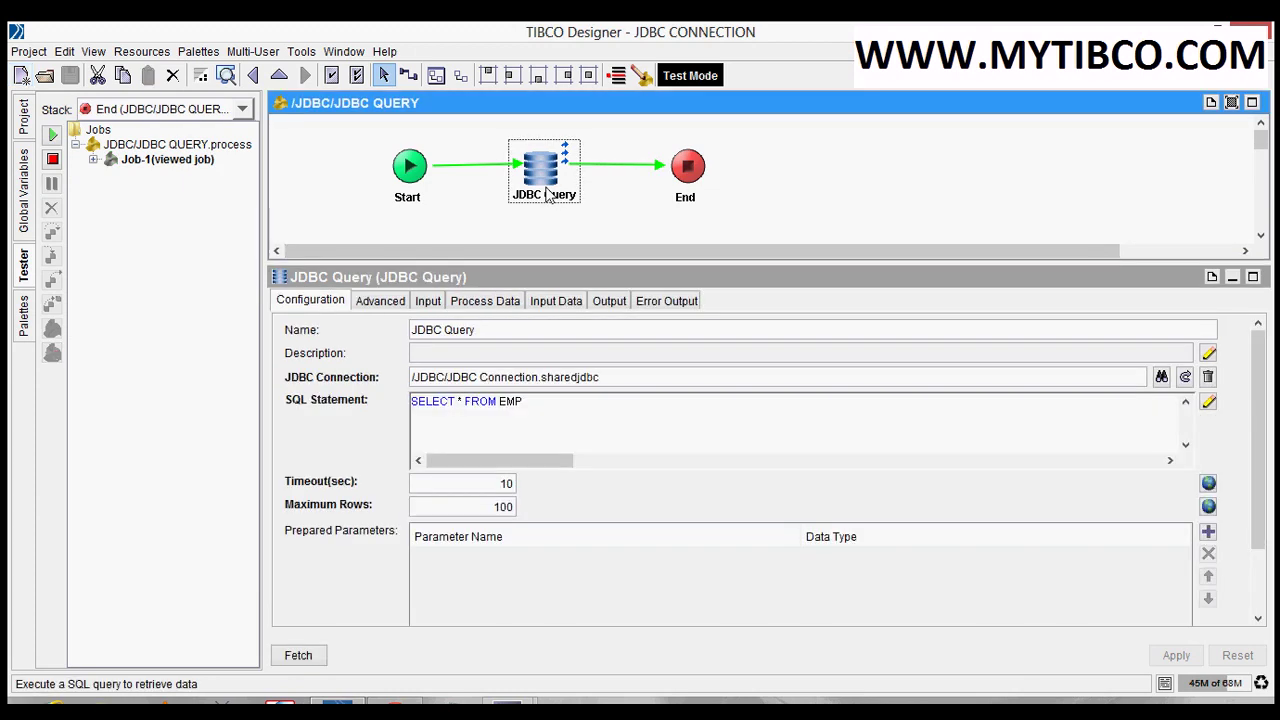
pyautogui.click(607, 301)
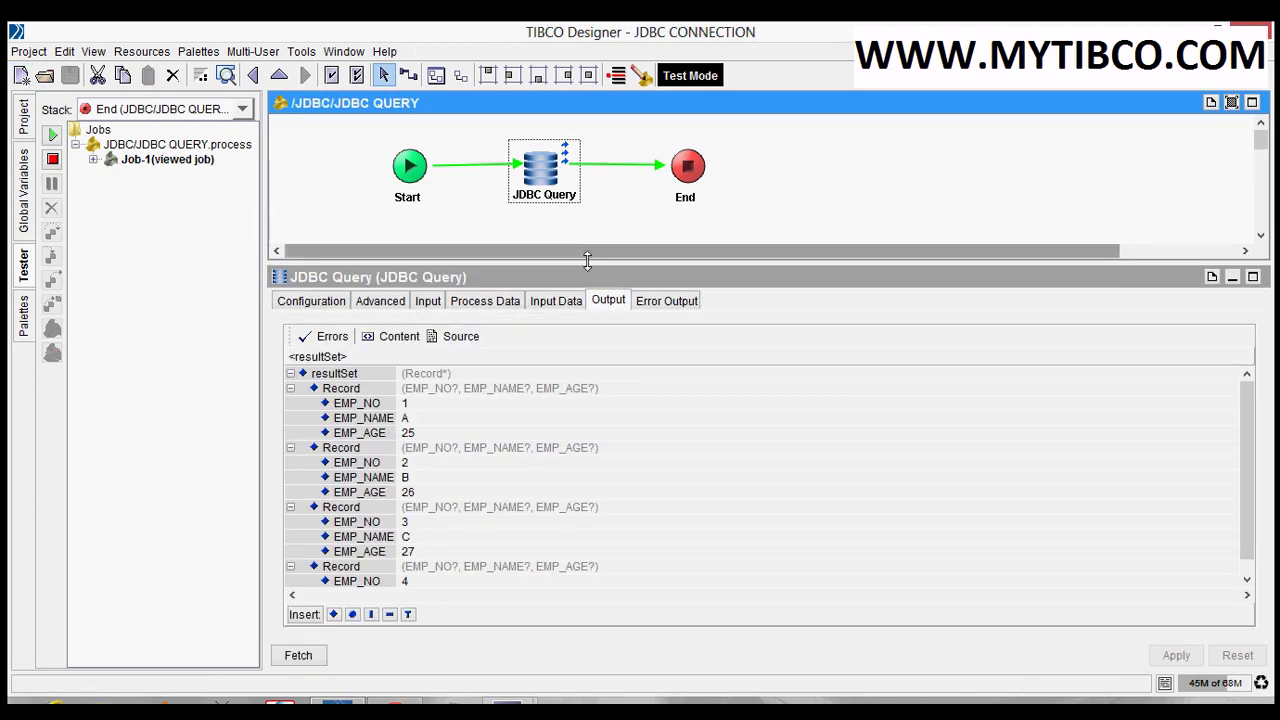
pyautogui.moveTo(598, 258); pyautogui.dragTo(599, 160)
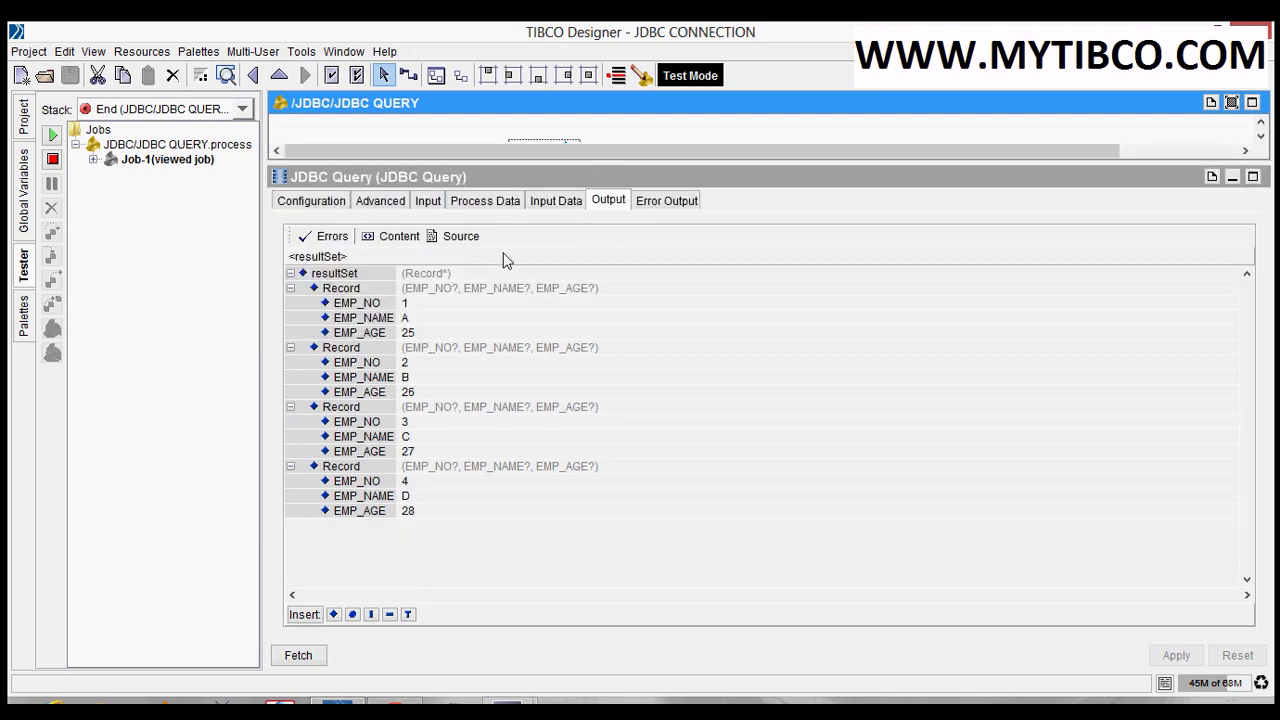
pyautogui.click(463, 237)
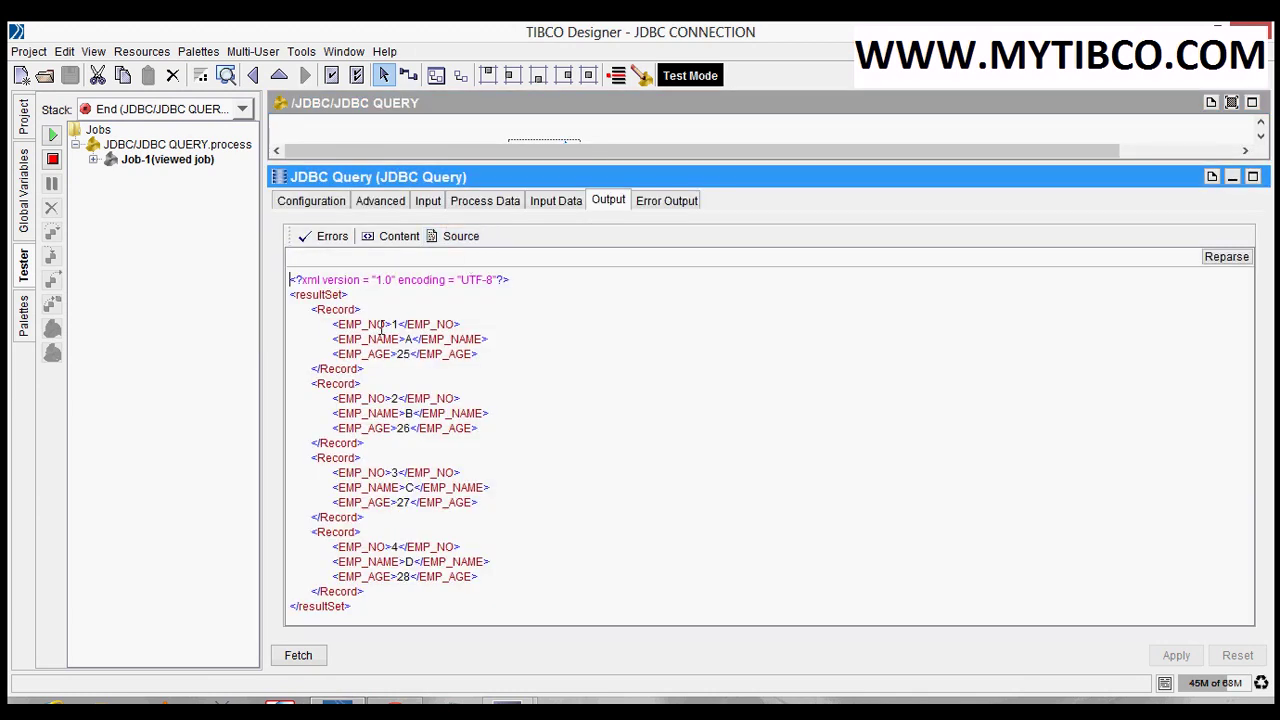
pyautogui.moveTo(364, 340)
pyautogui.mouseDown()
pyautogui.moveTo(396, 340)
pyautogui.moveTo(385, 354)
pyautogui.mouseUp()
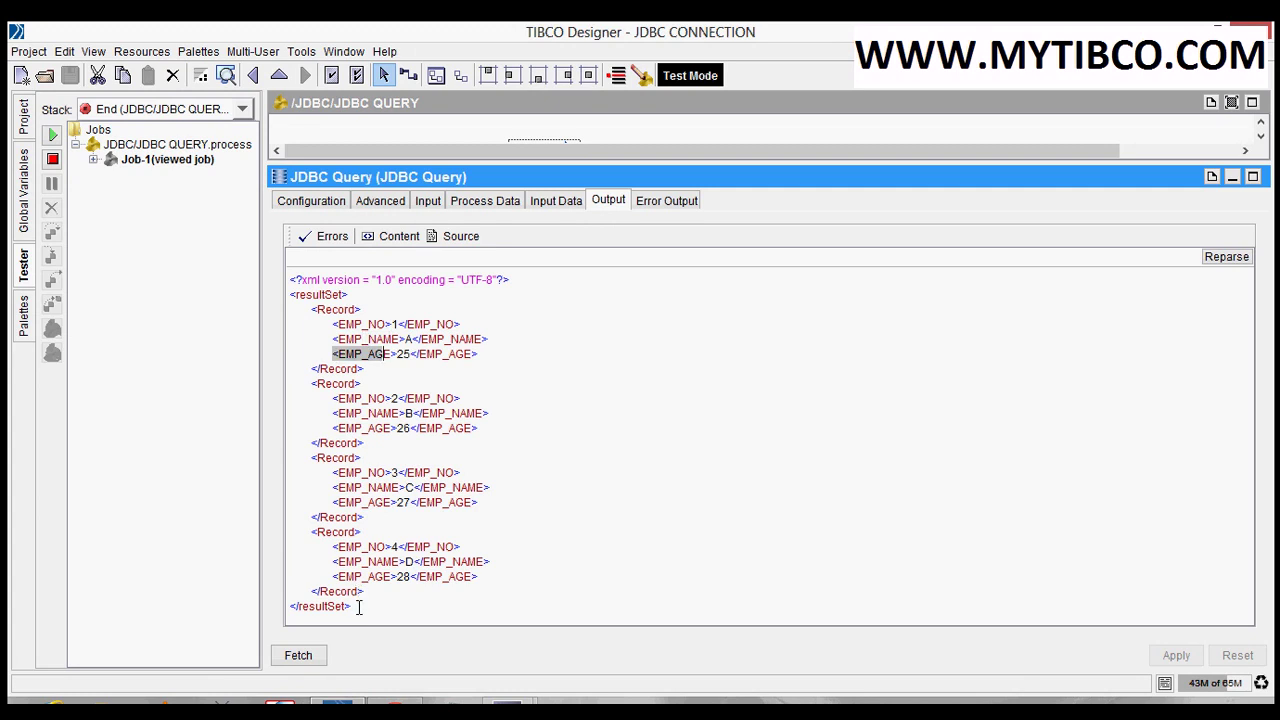
pyautogui.moveTo(358, 607); pyautogui.dragTo(259, 255)
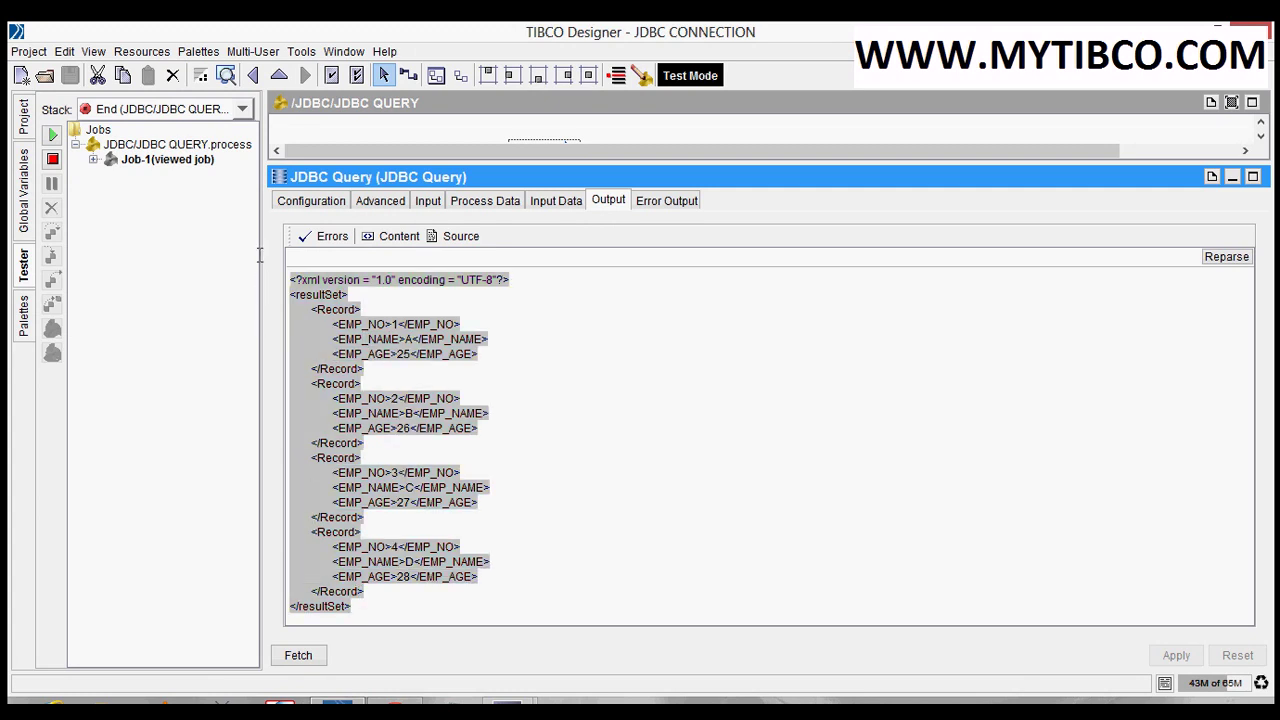
# Stop the test run and reopen the JDBC Query activity's configuration in the process diagram
pyautogui.click(304, 202)
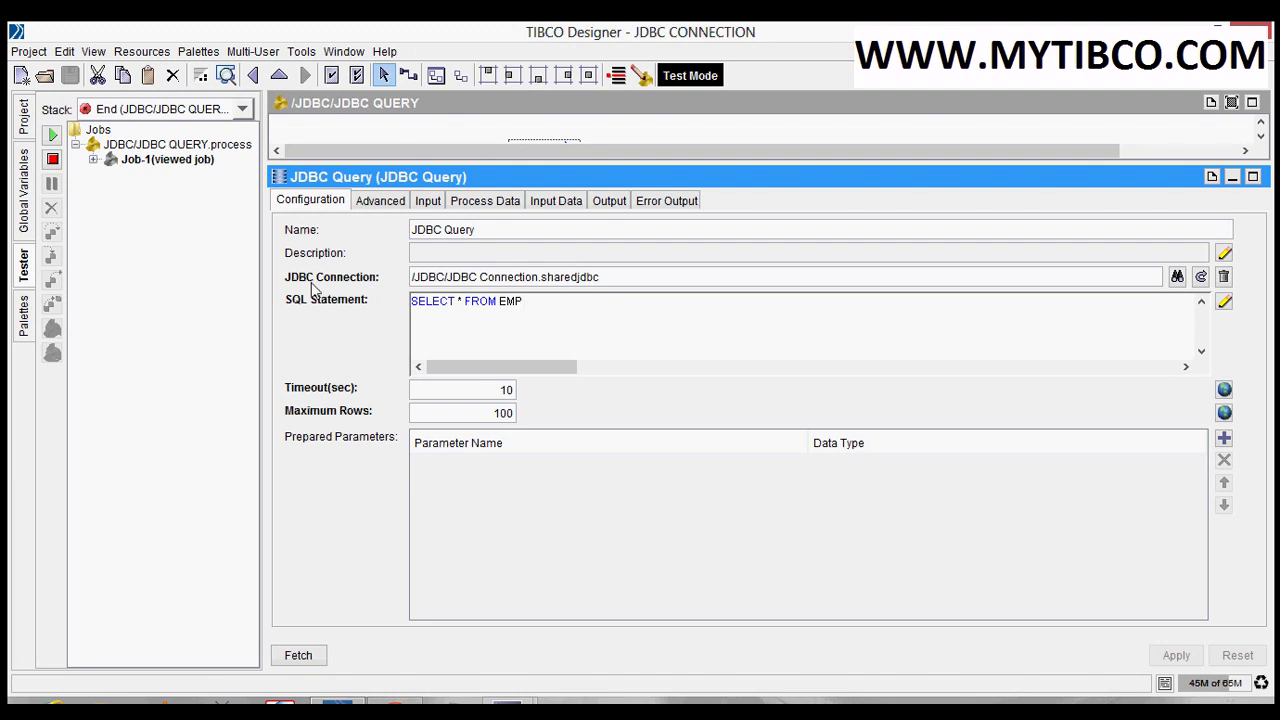
pyautogui.click(54, 163)
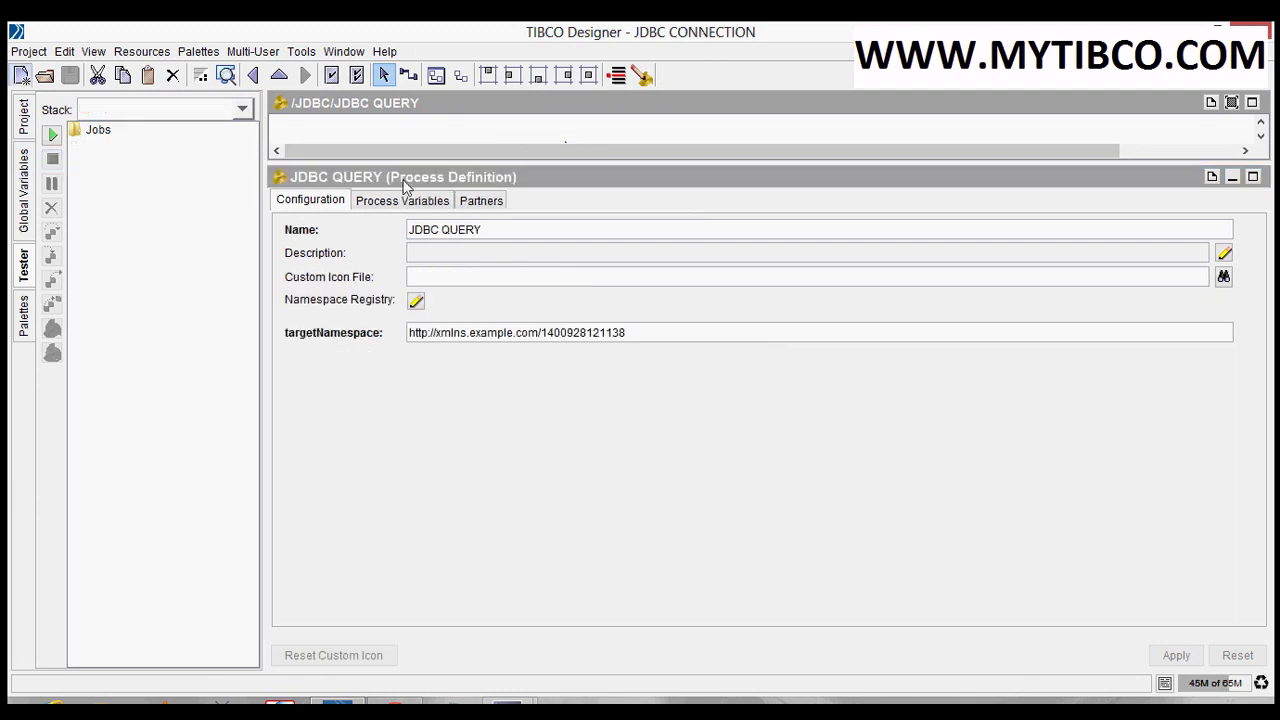
pyautogui.moveTo(409, 163); pyautogui.dragTo(409, 312)
pyautogui.click(514, 186)
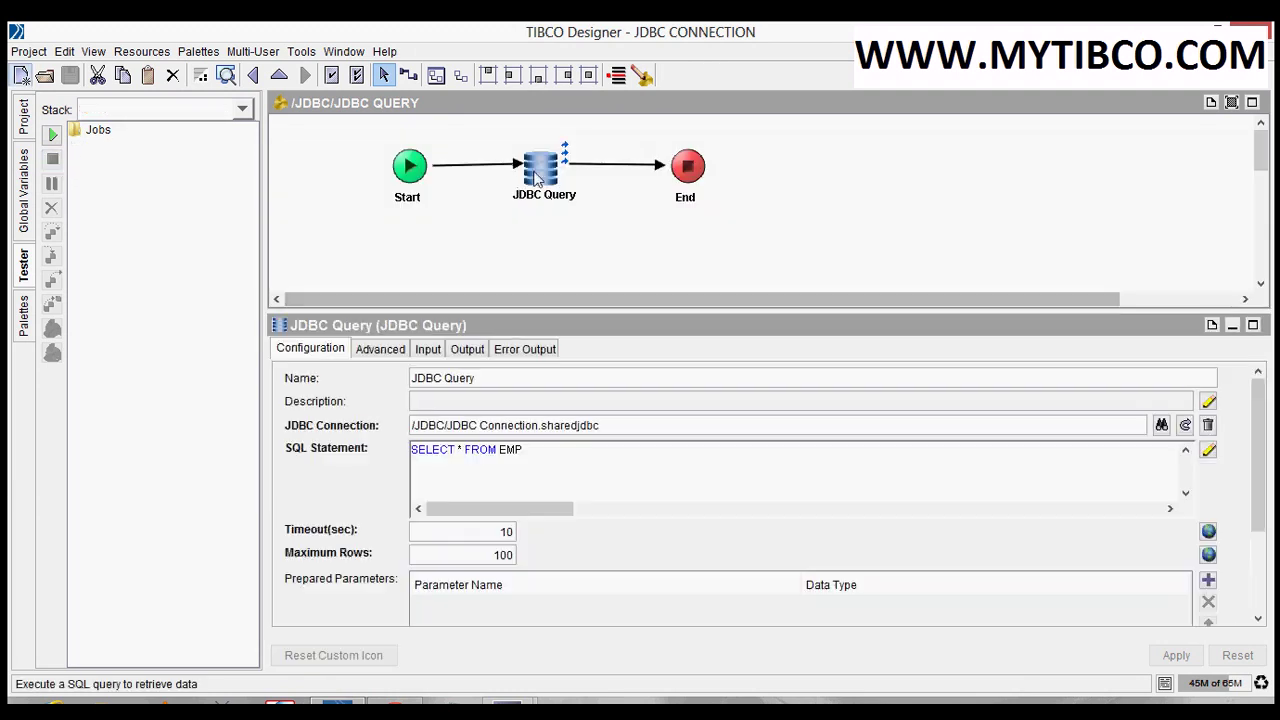
# Change the JDBC Query's SQL statement to SELECT EMP_NO,EMP_NAME FROM EMP and apply it
pyautogui.click(463, 450)
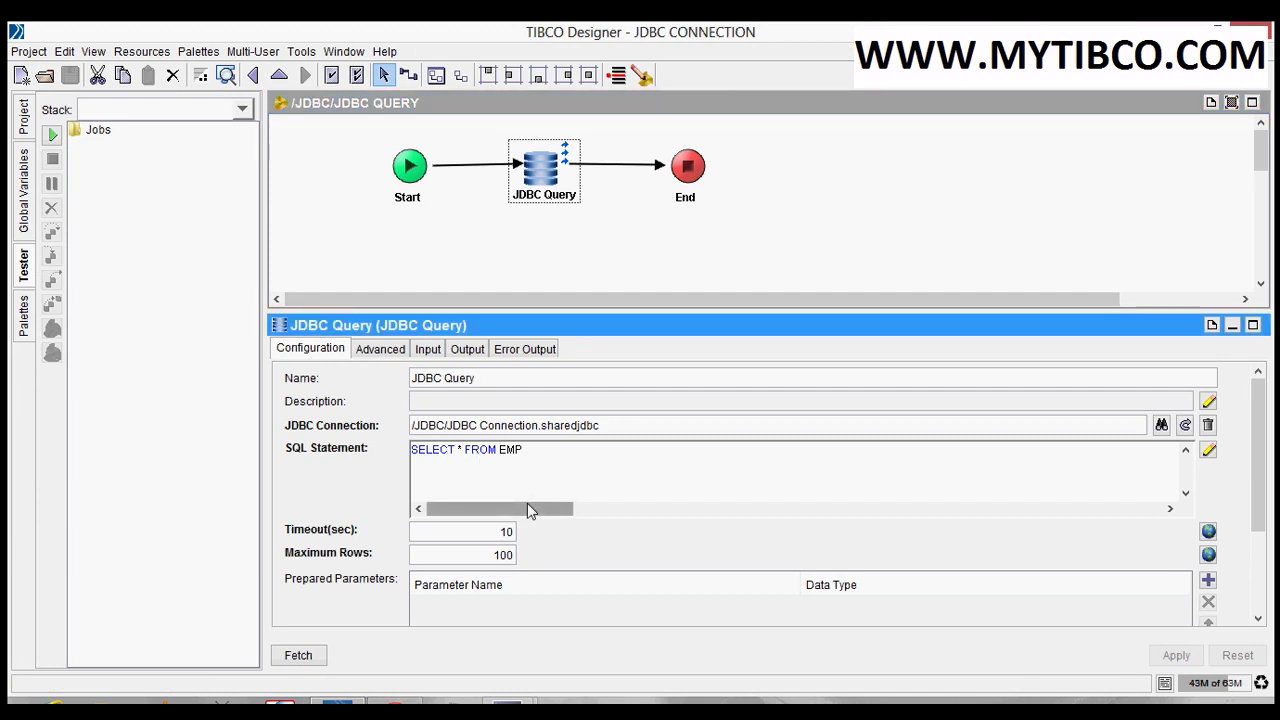
pyautogui.press('BackSpace')
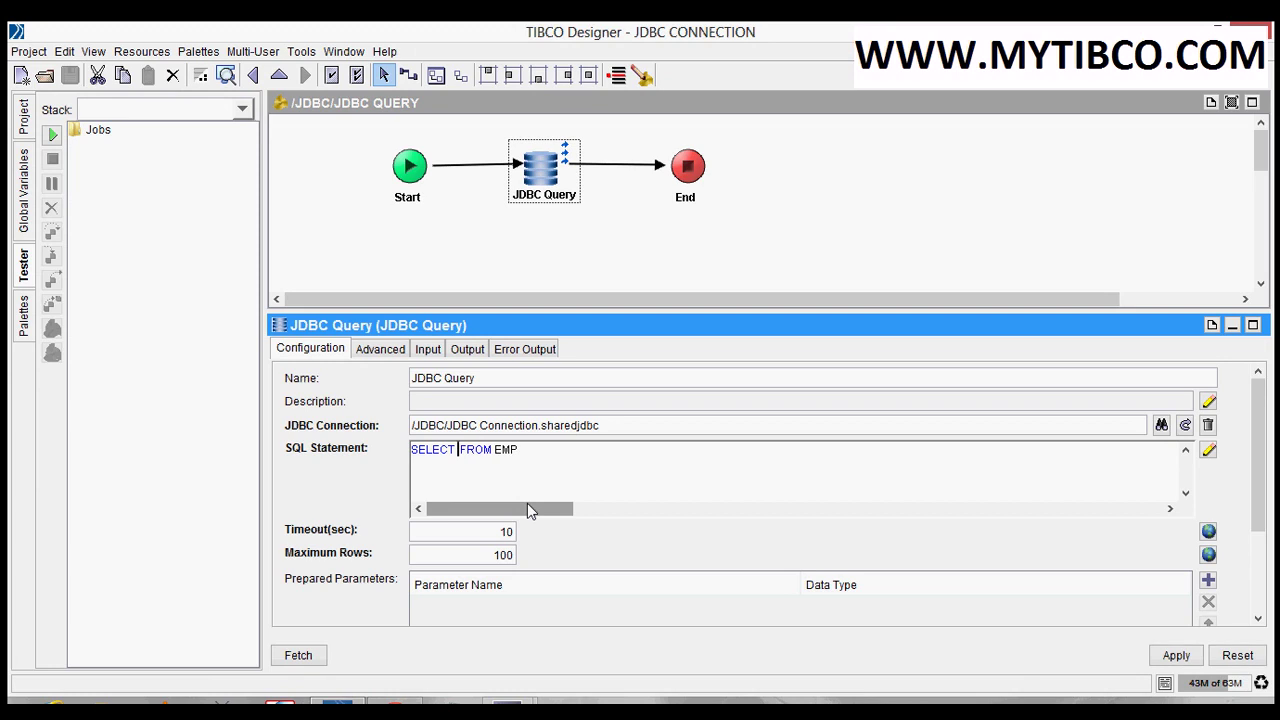
pyautogui.write('EMP_')
pyautogui.write('NO,')
pyautogui.write('EMP_')
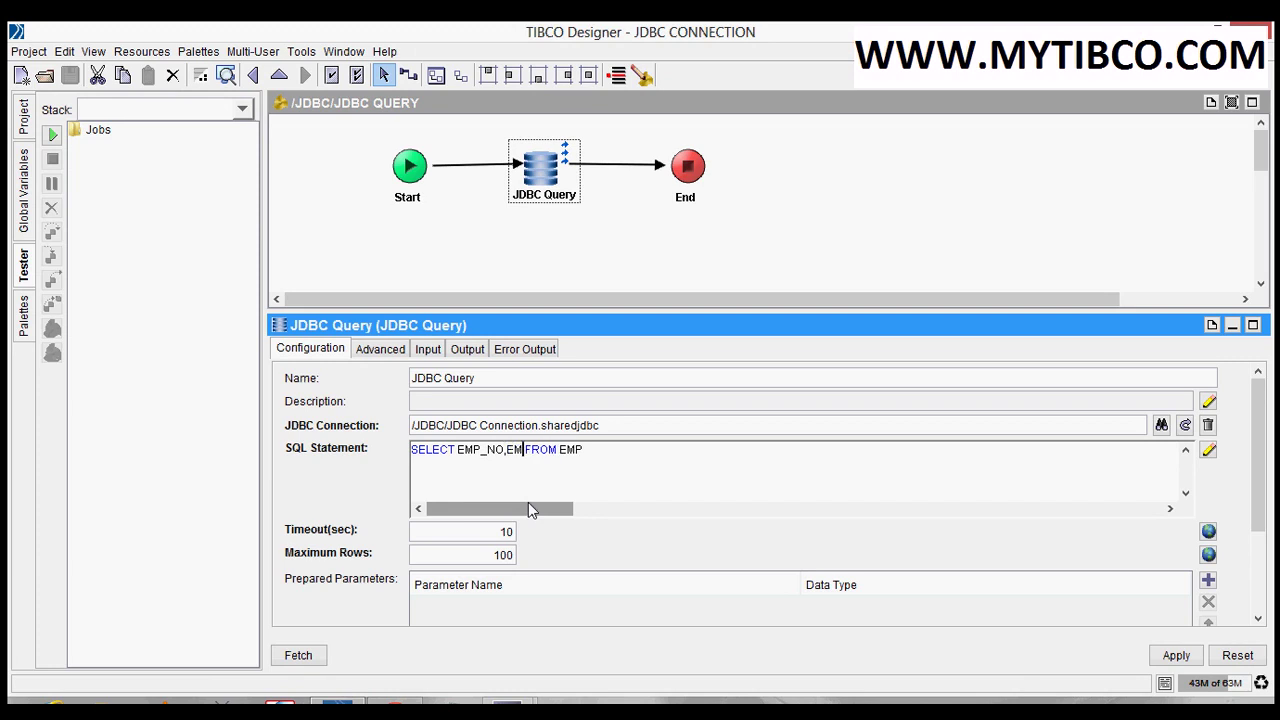
pyautogui.write('NAME')
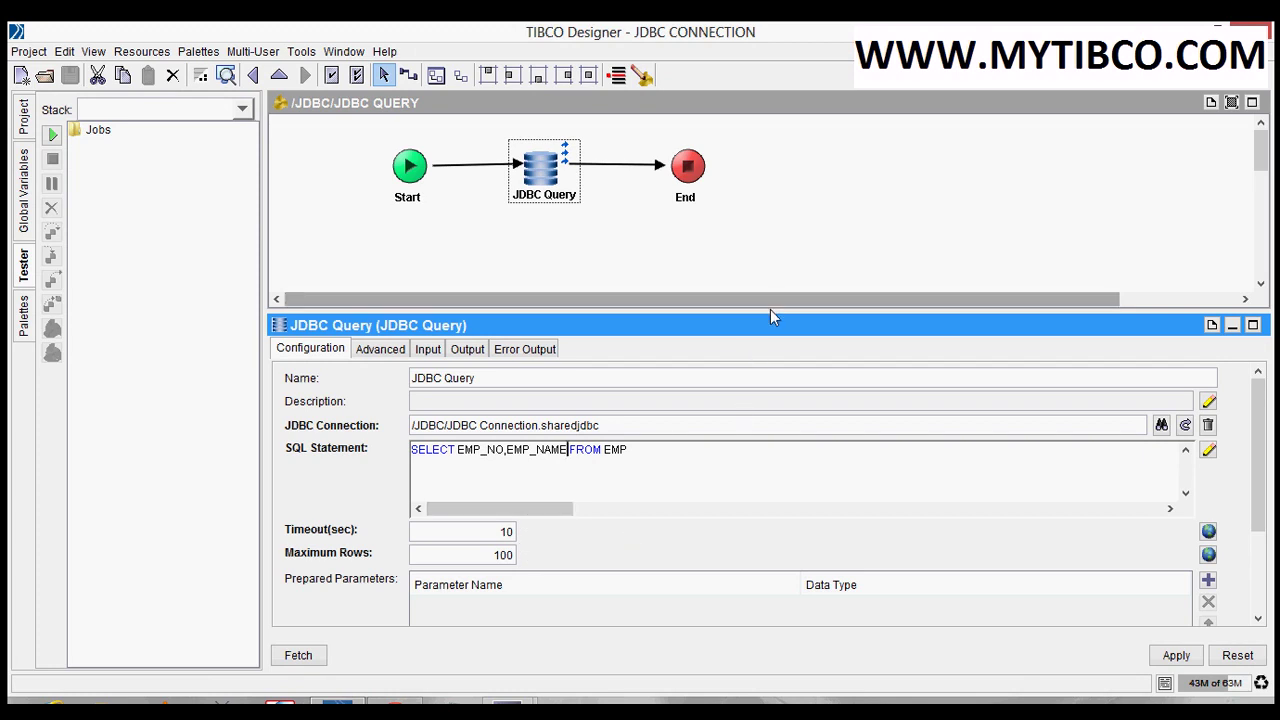
pyautogui.moveTo(770, 309); pyautogui.dragTo(780, 236)
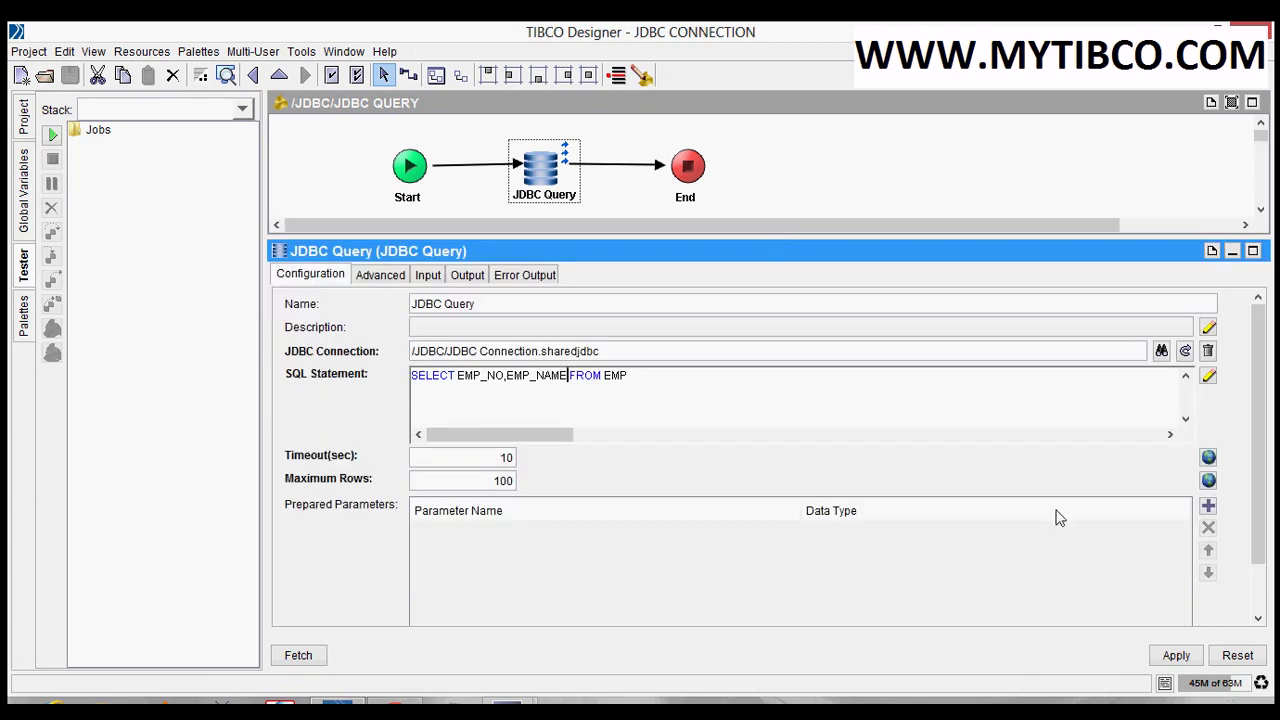
pyautogui.click(1176, 658)
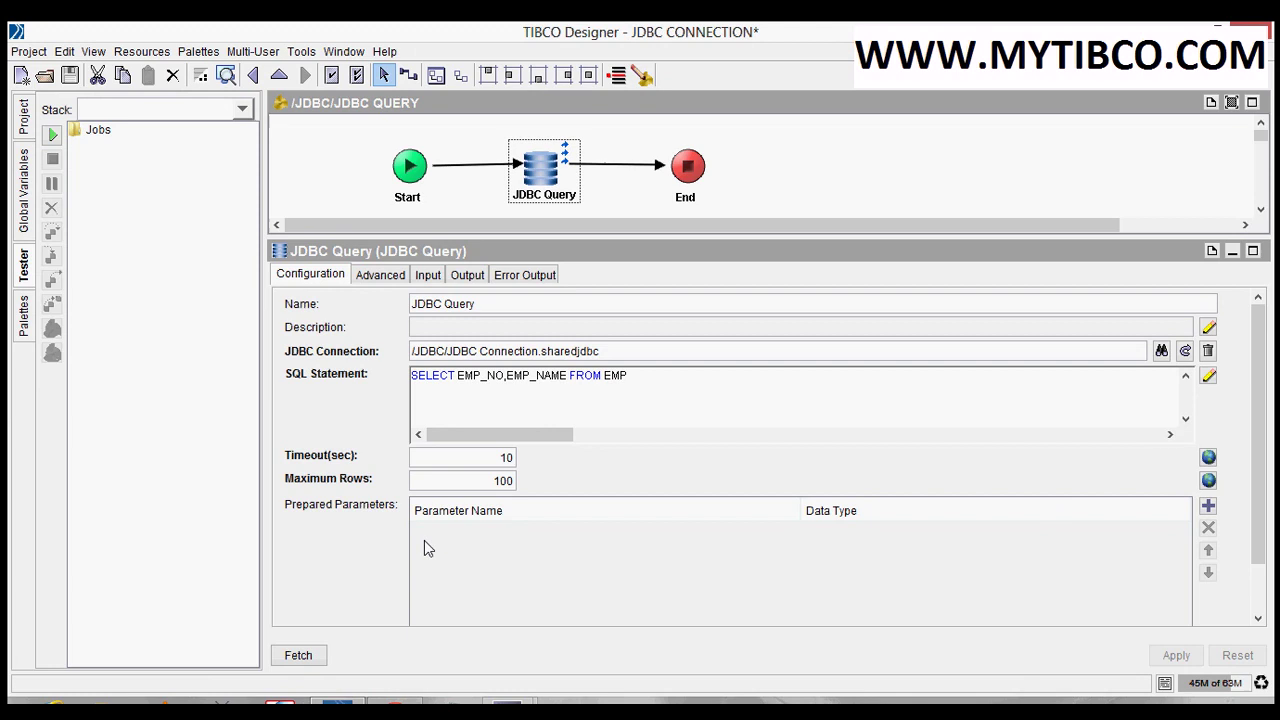
# Fetch and apply the result set schema for the edited statement, and check the EMP_NO and EMP_NAME fields in the output
pyautogui.click(303, 654)
pyautogui.click(1184, 656)
pyautogui.click(477, 280)
pyautogui.click(356, 347)
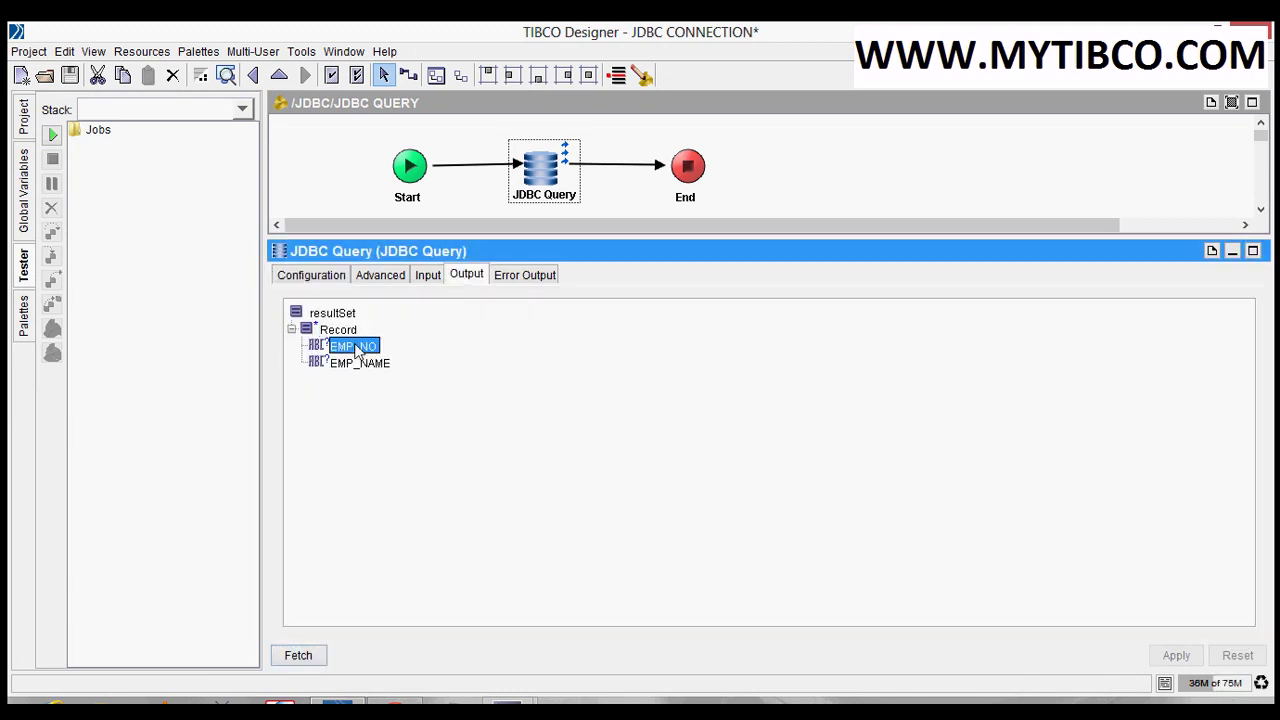
pyautogui.click(358, 363)
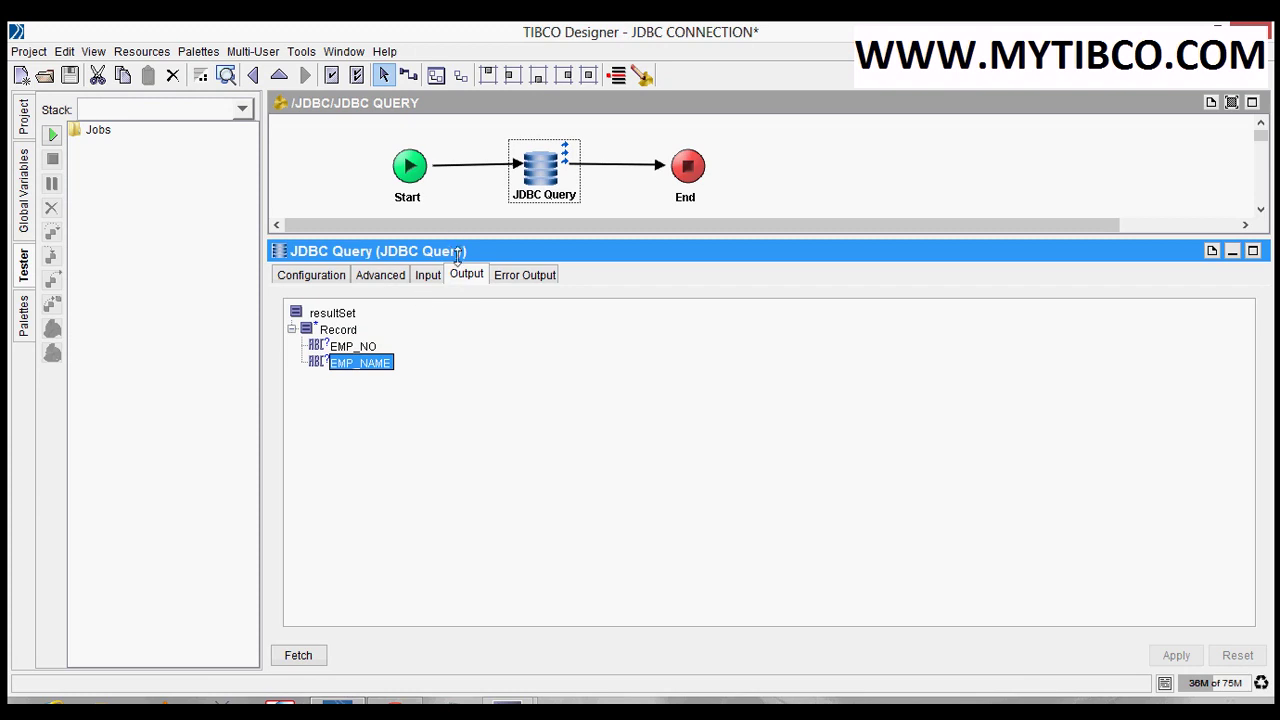
pyautogui.moveTo(452, 248); pyautogui.dragTo(455, 266)
pyautogui.click(360, 365)
pyautogui.click(350, 404)
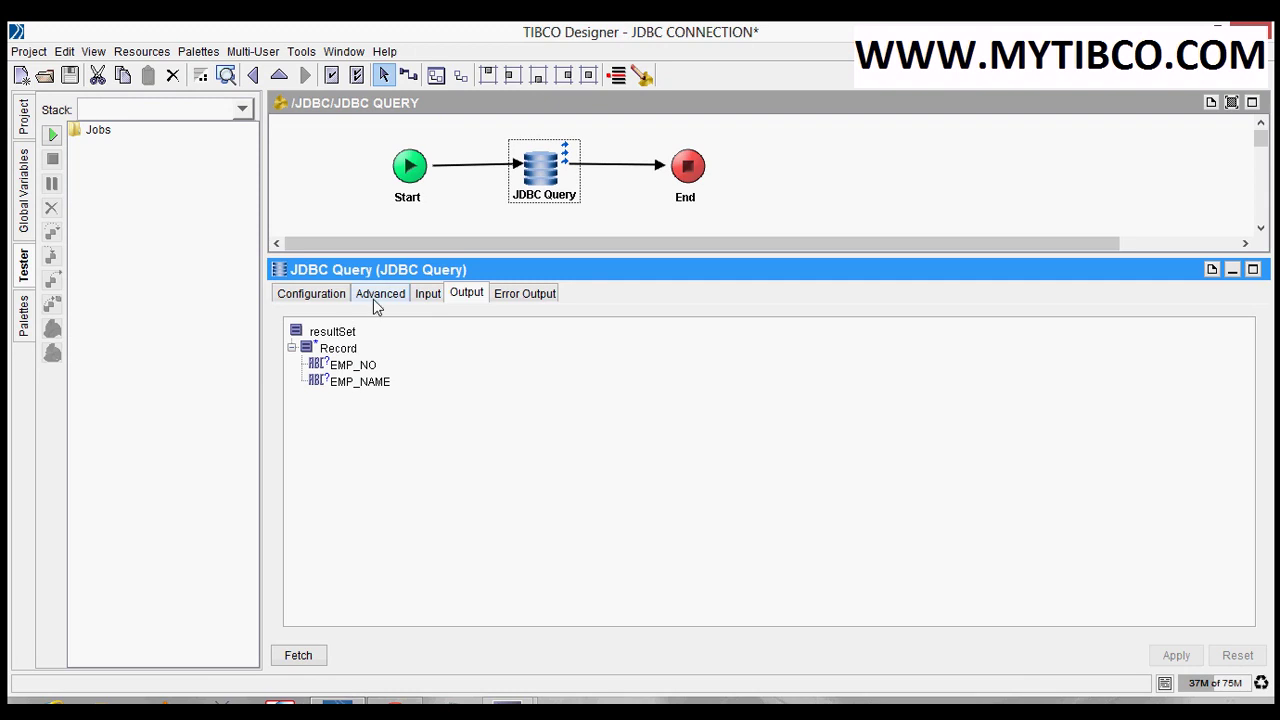
# Clear the process selection, load and start the current JDBC QUERY process, and save the project for the test run
pyautogui.click(53, 135)
pyautogui.click(795, 362)
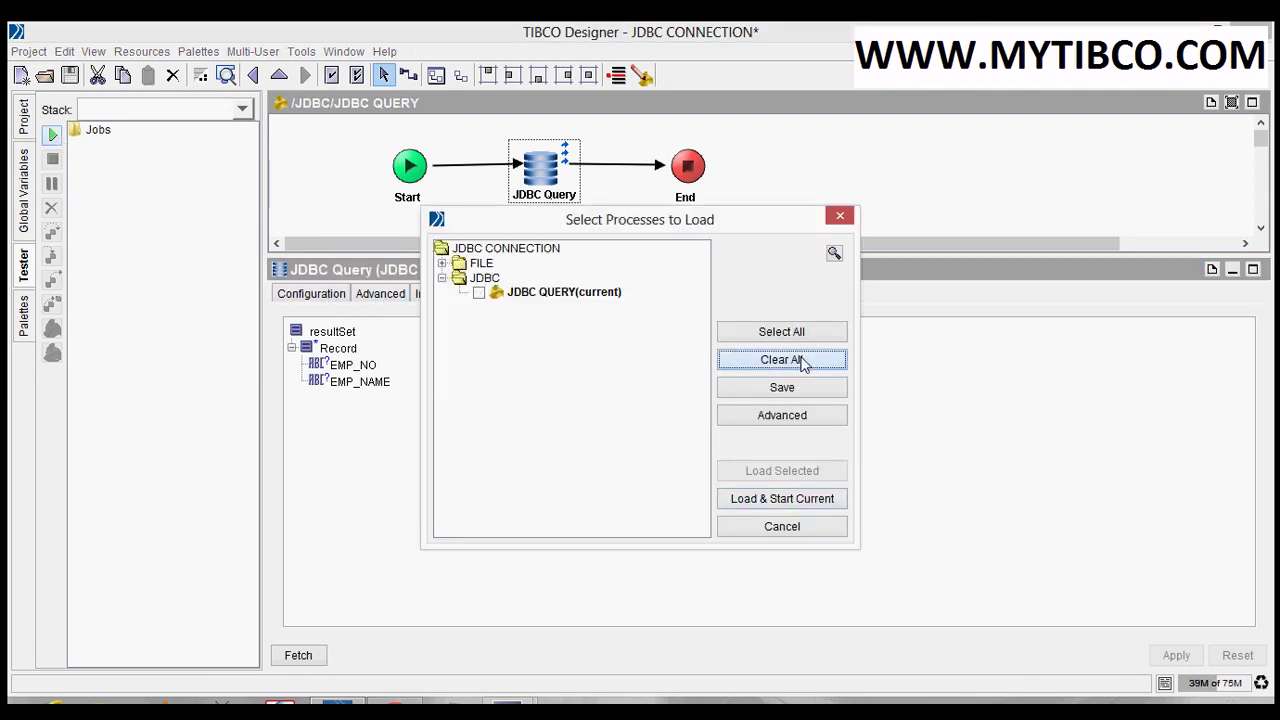
pyautogui.click(778, 500)
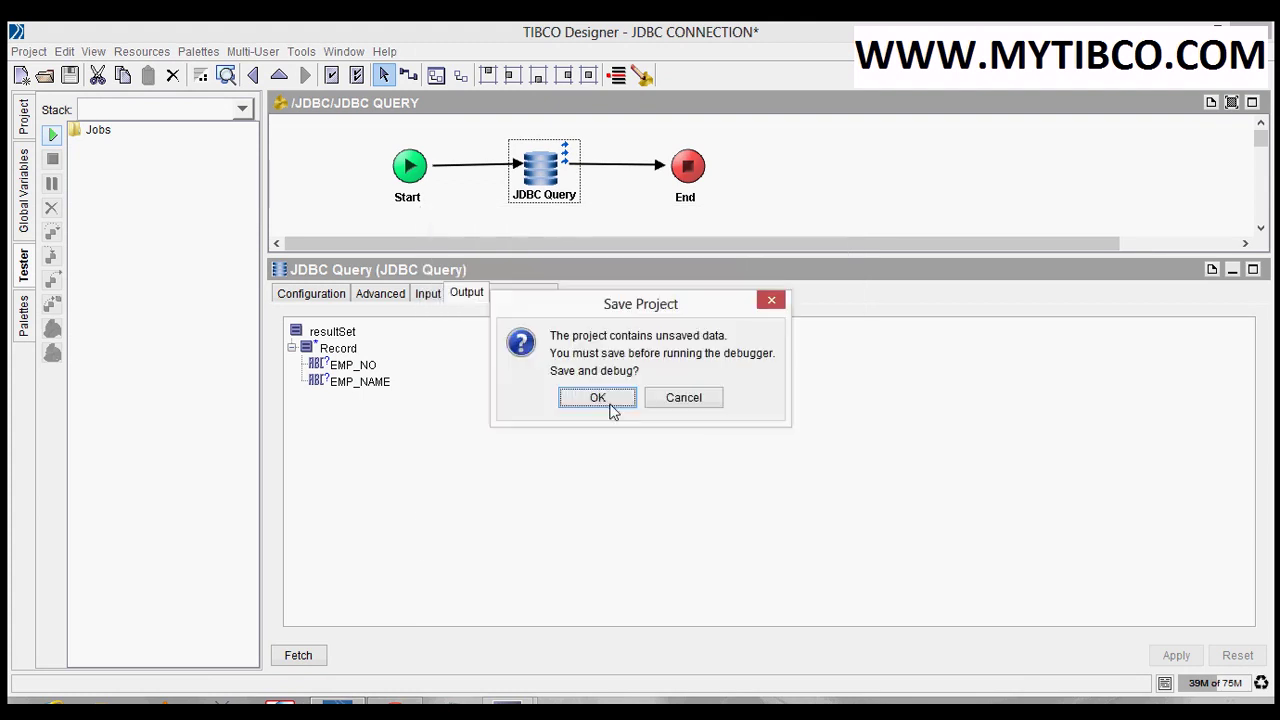
pyautogui.click(605, 400)
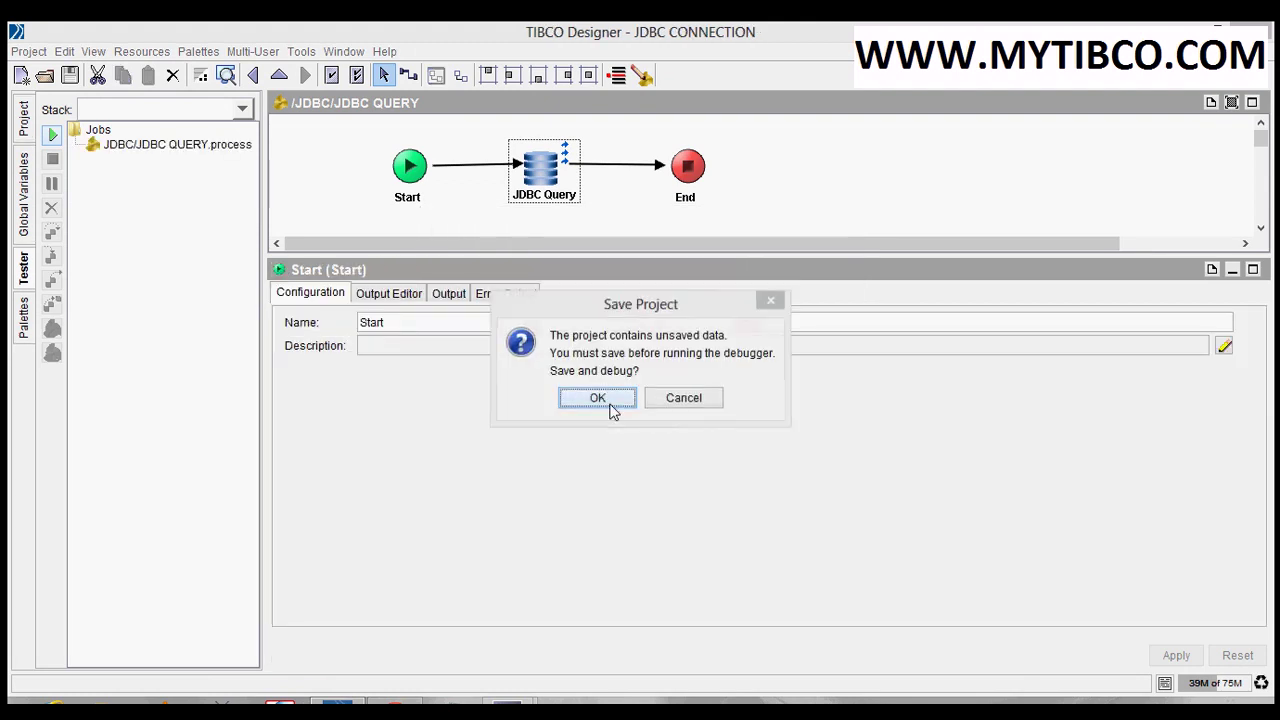
# Examine the EMP_NO and EMP_NAME records in the JDBC Query's test output and compare them with its configured SQL statement
pyautogui.click(557, 192)
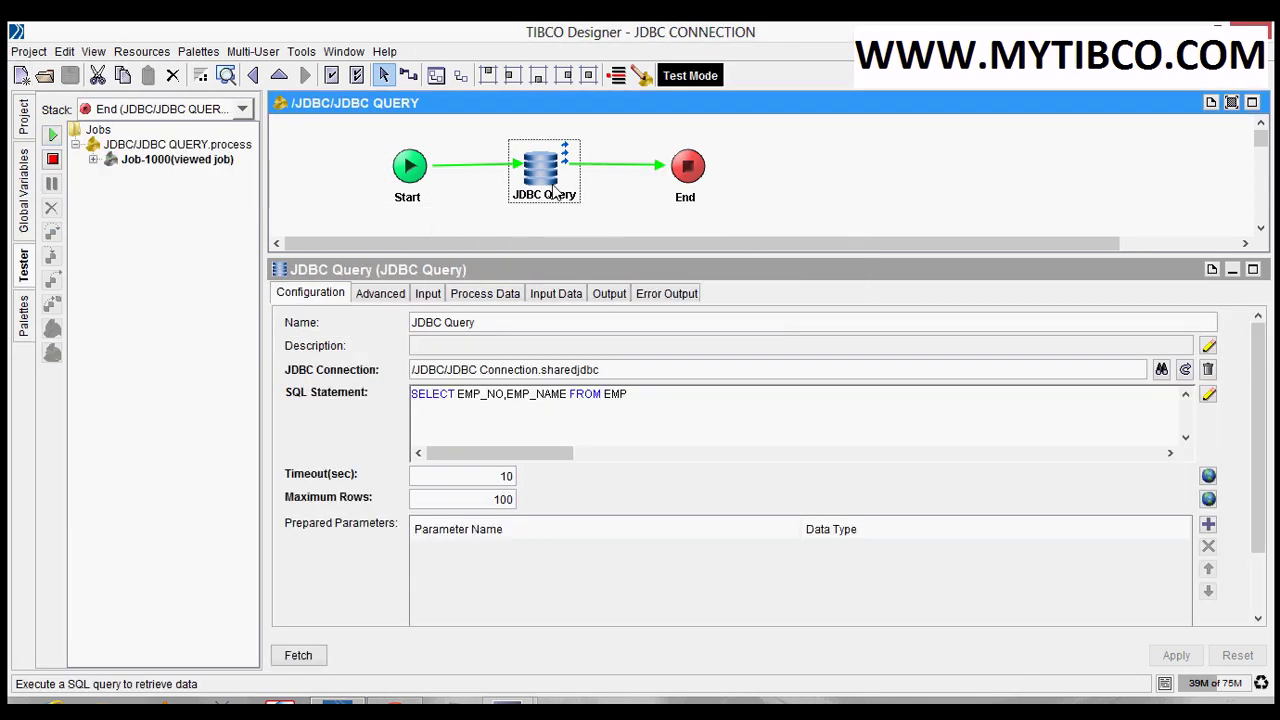
pyautogui.click(608, 293)
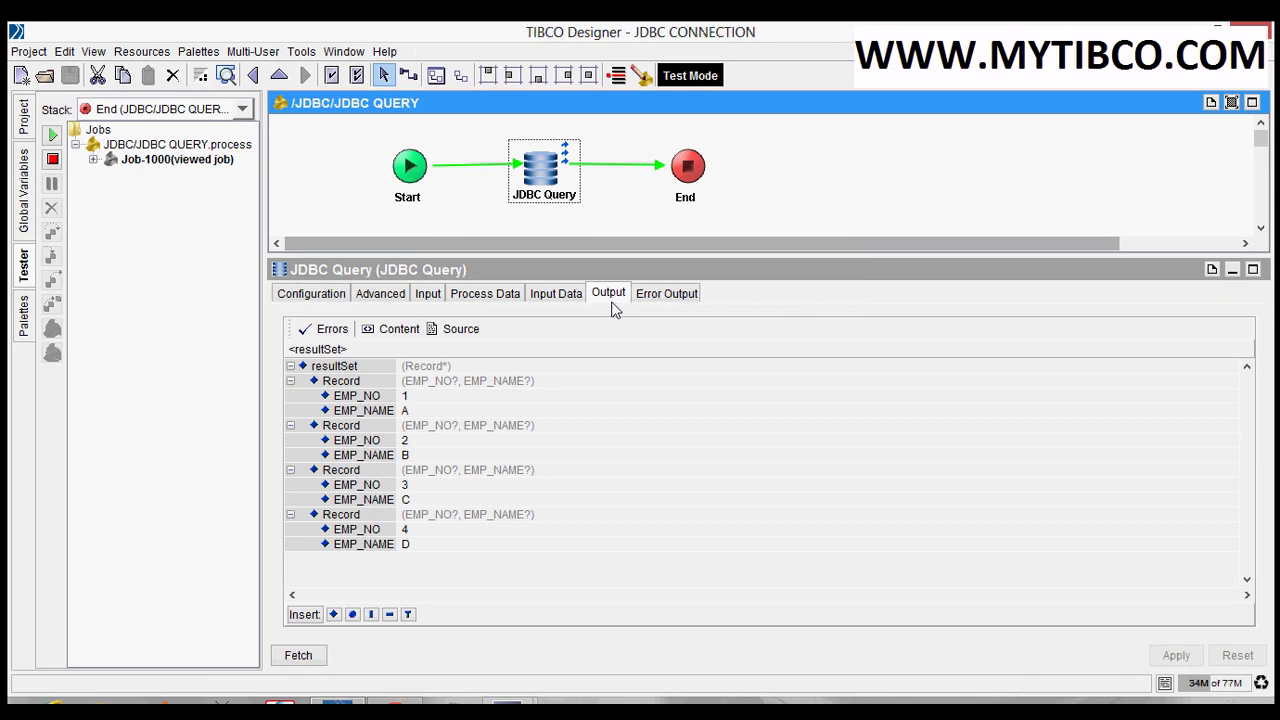
pyautogui.click(386, 411)
pyautogui.click(328, 292)
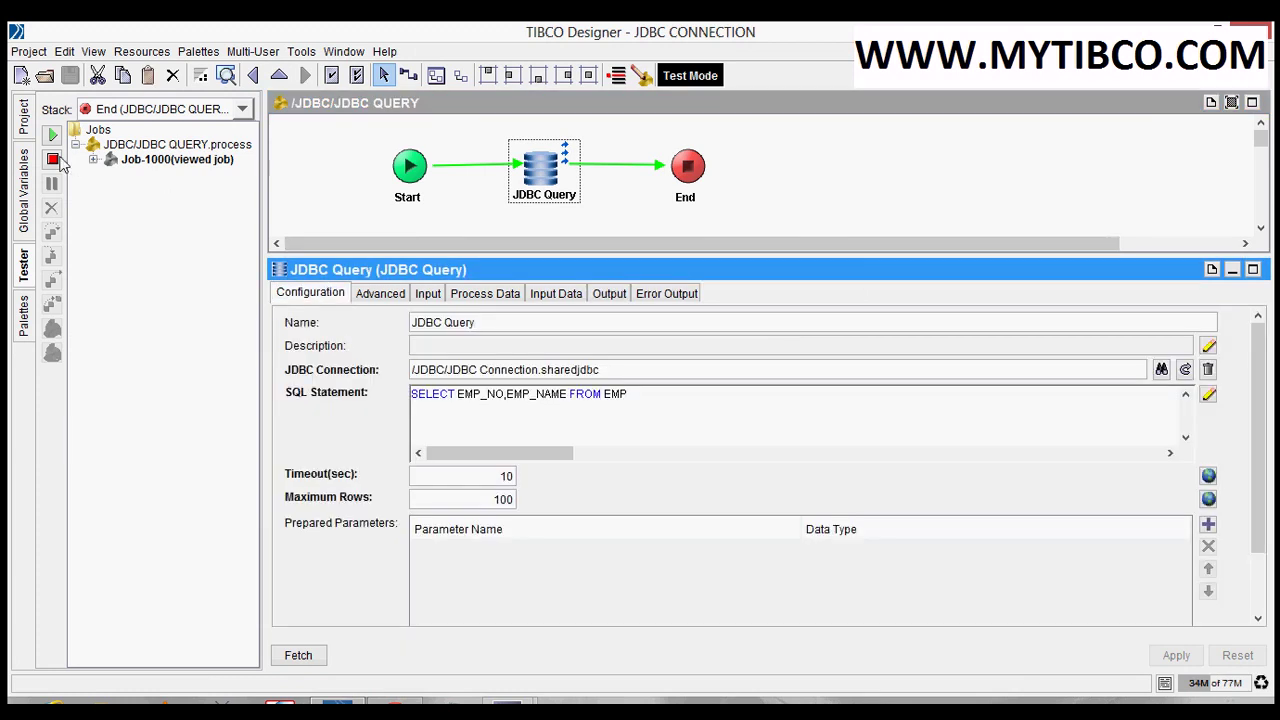
# Stop the test run and reopen the JDBC Query activity with its SQL statement ready for editing
pyautogui.click(52, 159)
pyautogui.click(550, 175)
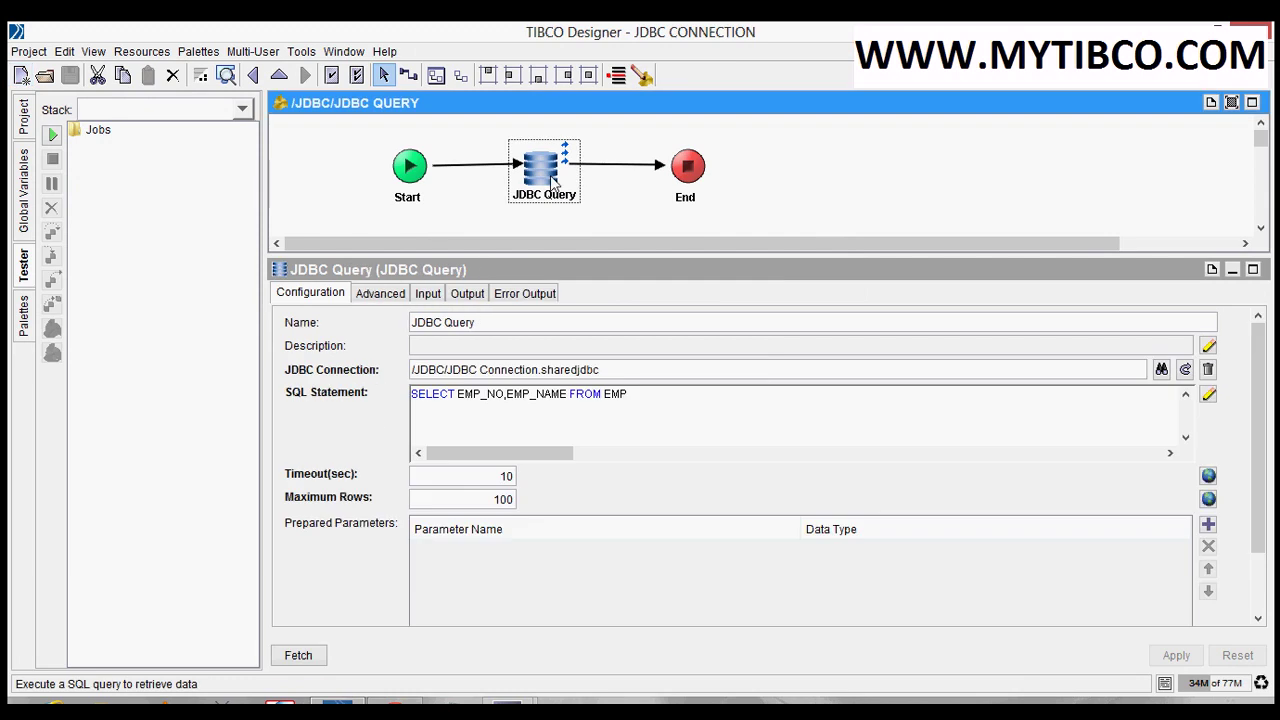
pyautogui.click(659, 393)
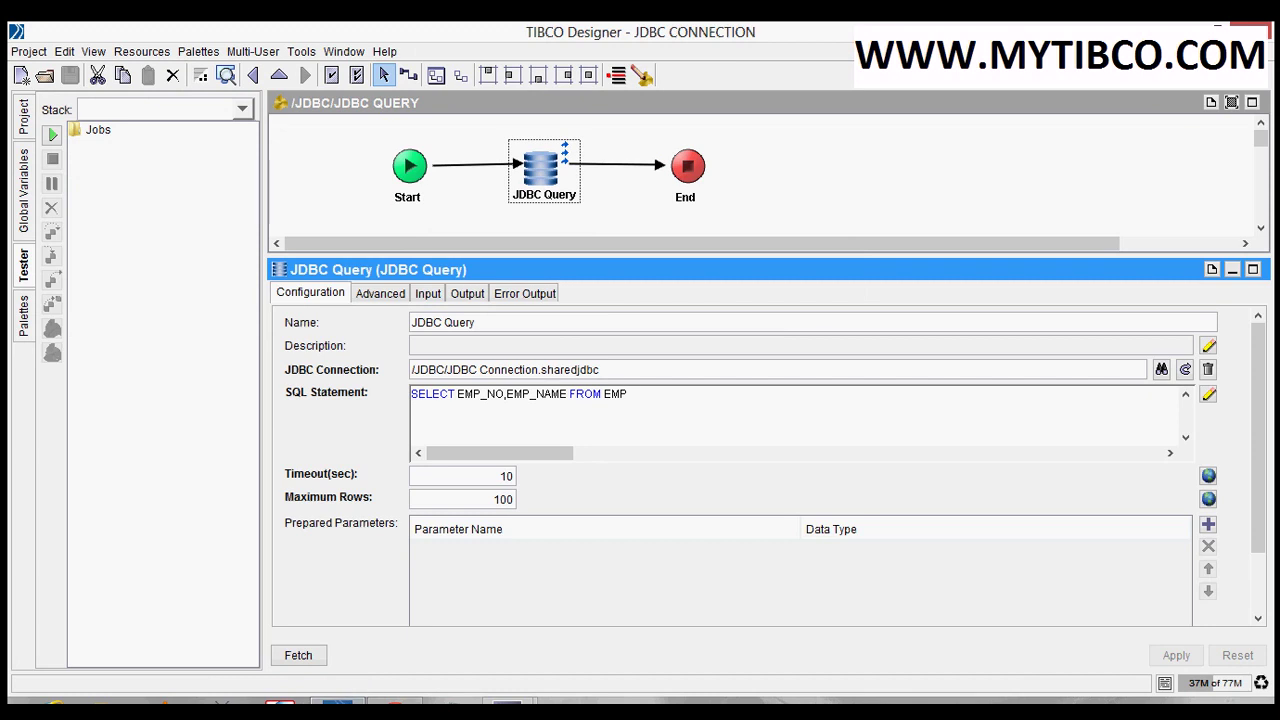
# Switch to the Oracle SQL Commands page in the browser to review the EMP table's rows, and return to TIBCO Designer
pyautogui.moveTo(337, 706)
pyautogui.moveTo(395, 706)
pyautogui.click(385, 650)
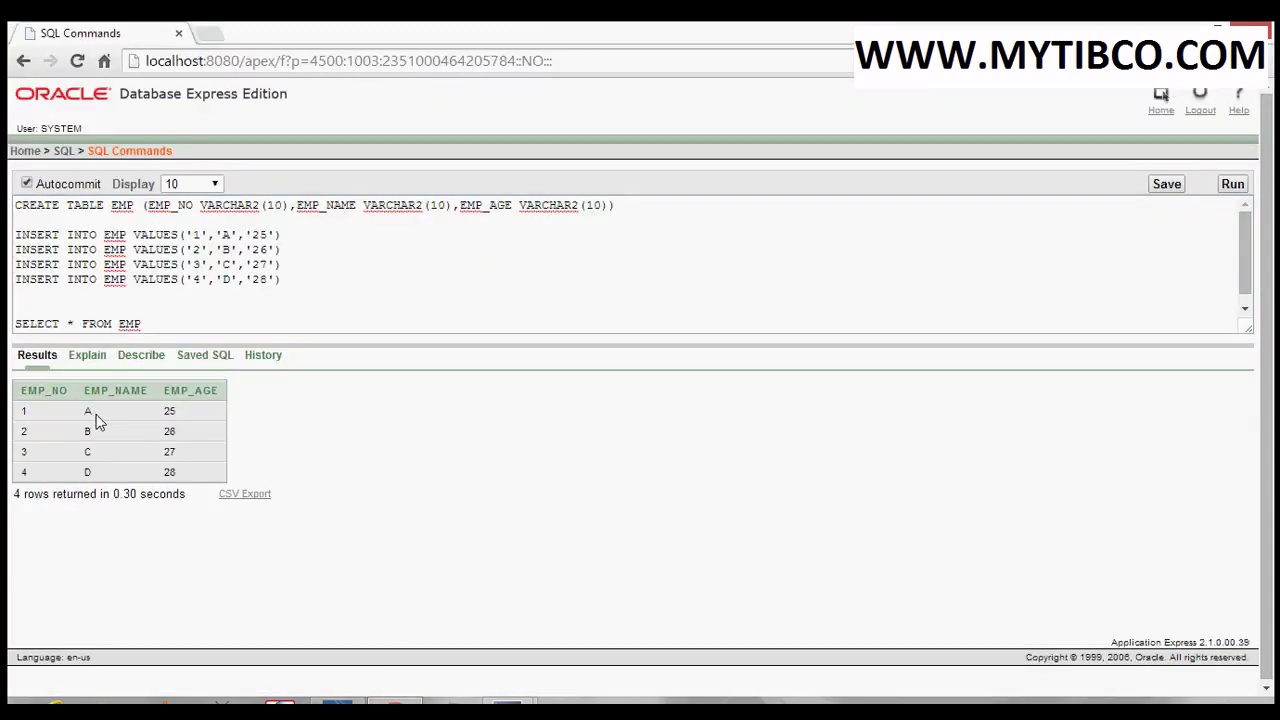
pyautogui.click(345, 705)
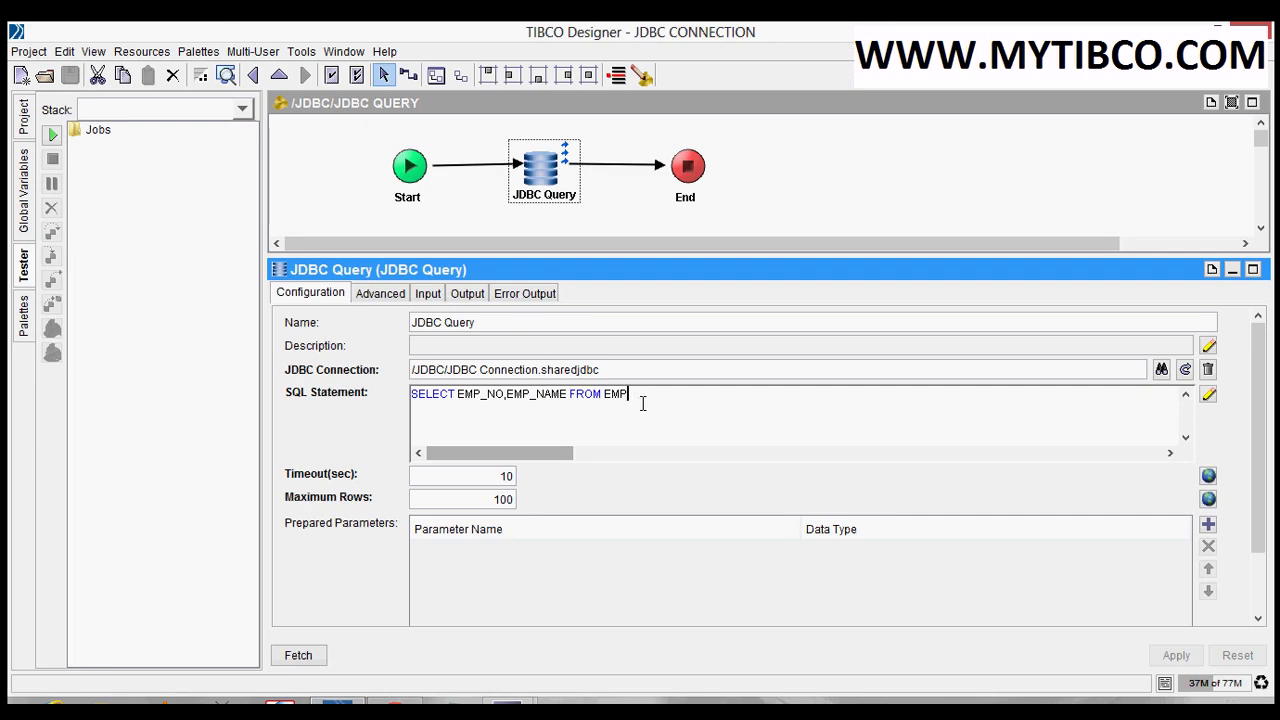
# Extend the JDBC Query's SQL statement with the condition WHERE EMP_NAME=? after FROM EMP
pyautogui.click(713, 415)
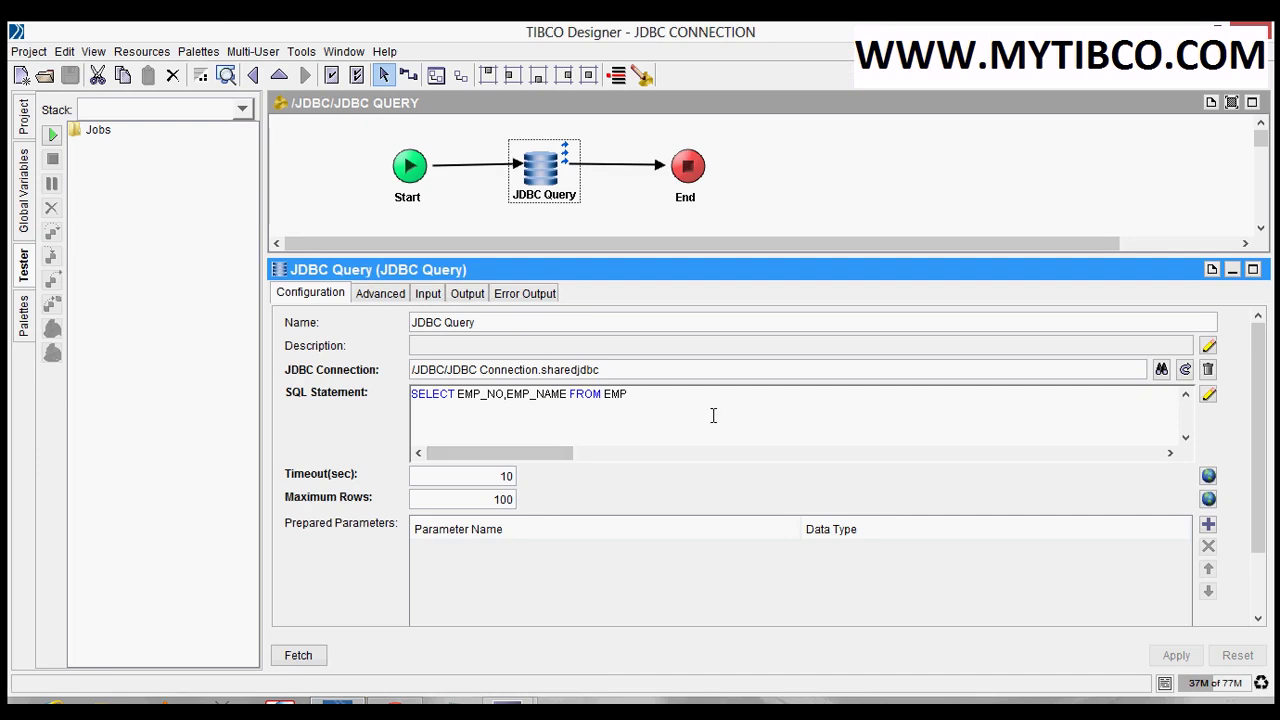
pyautogui.write('WHERE EMP')
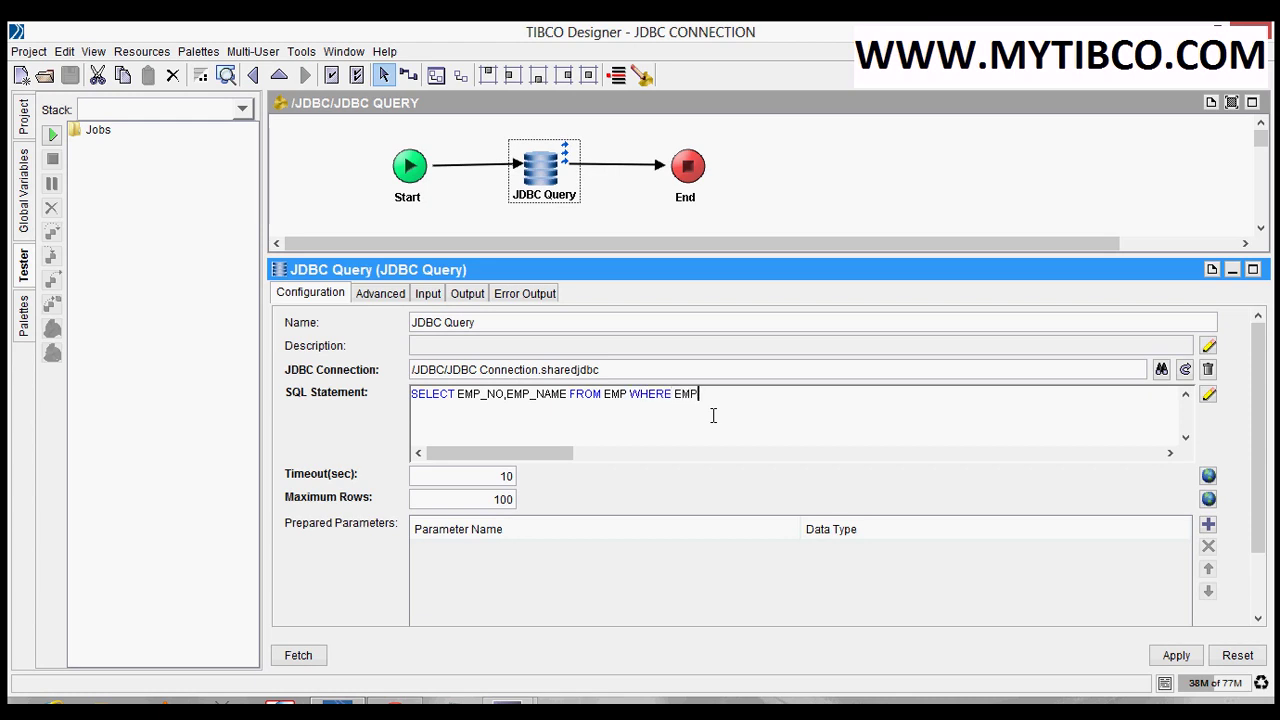
pyautogui.write('_NM')
pyautogui.write('?')
pyautogui.press('BackSpace')
pyautogui.write('?')
pyautogui.press('BackSpace')
pyautogui.write('?')
# Add a VARCHAR prepared parameter named EMP_NAME, apply it, and fetch and apply the schema for the parameterized statement
pyautogui.click(1210, 526)
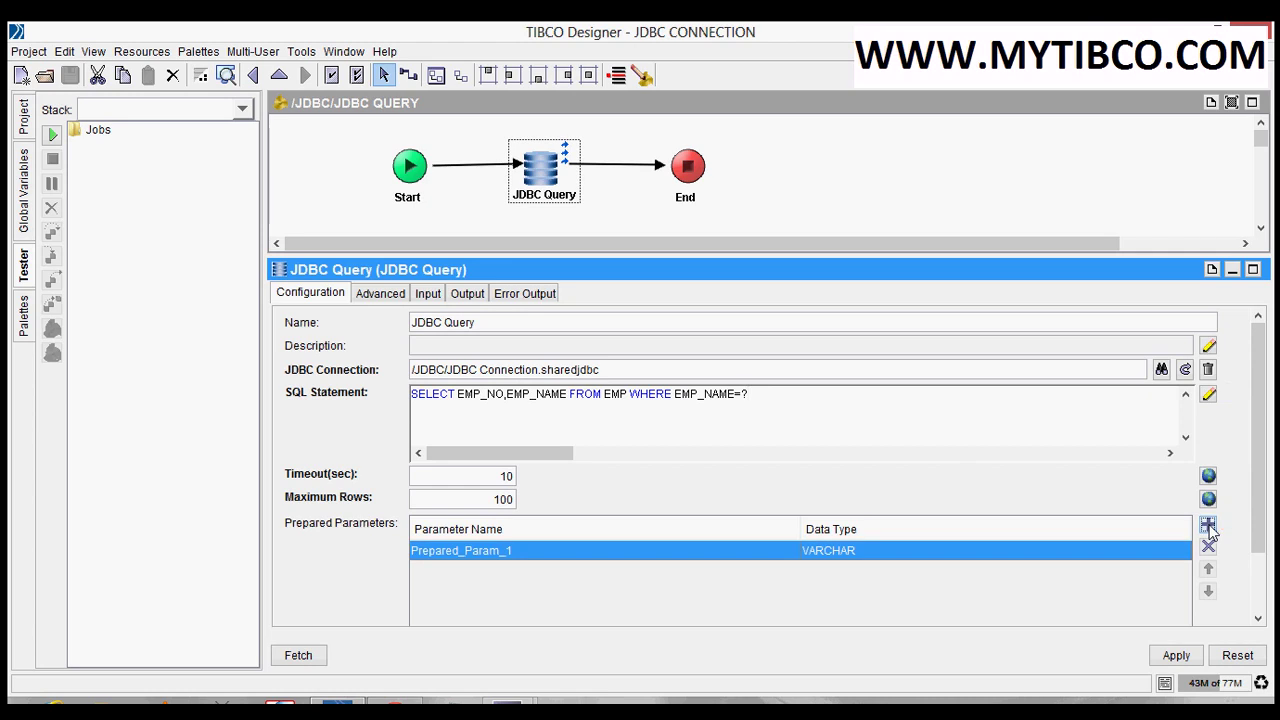
pyautogui.doubleClick(520, 550)
pyautogui.moveTo(512, 550); pyautogui.dragTo(407, 548)
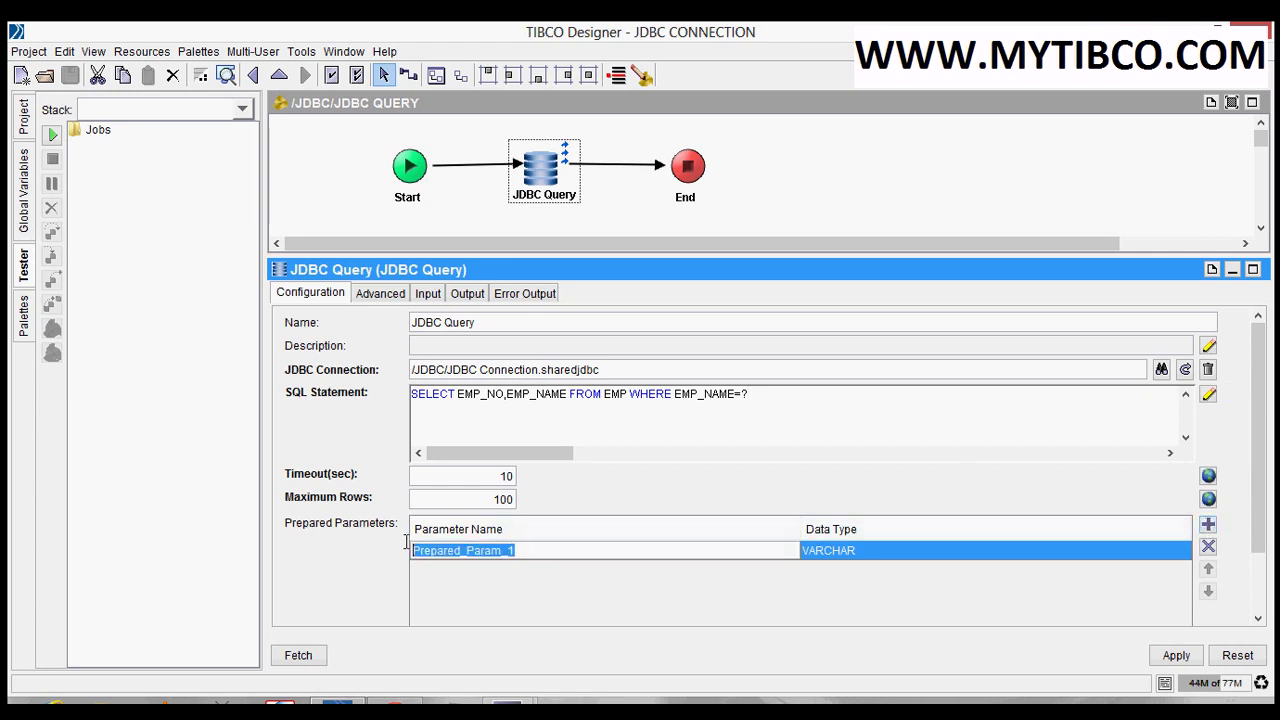
pyautogui.write('EMP_NAME')
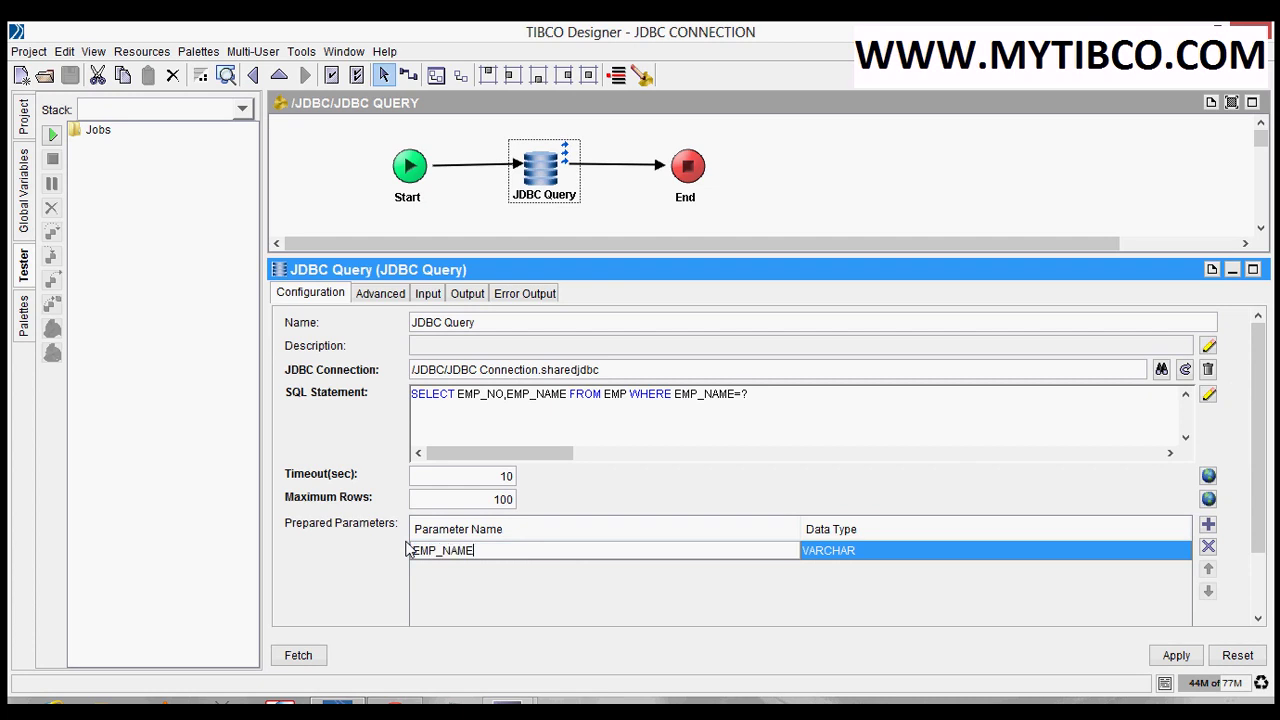
pyautogui.press('Return')
pyautogui.click(1172, 657)
pyautogui.click(314, 657)
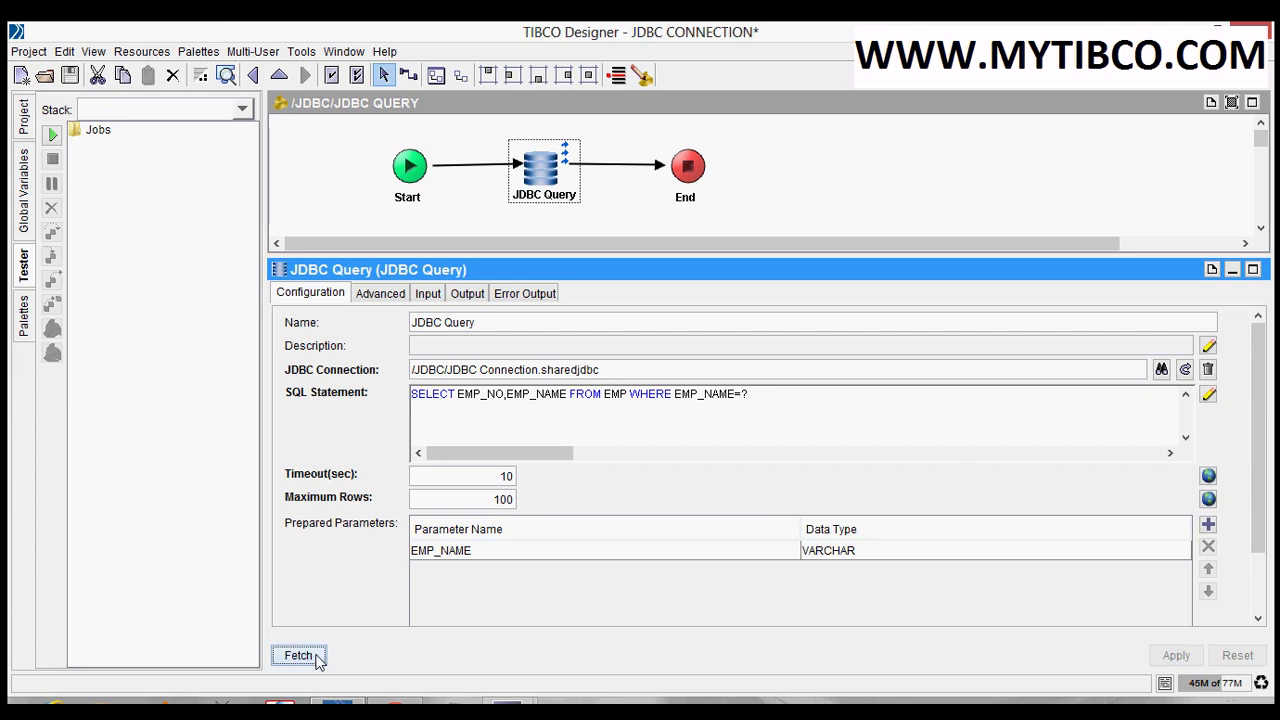
pyautogui.click(1173, 655)
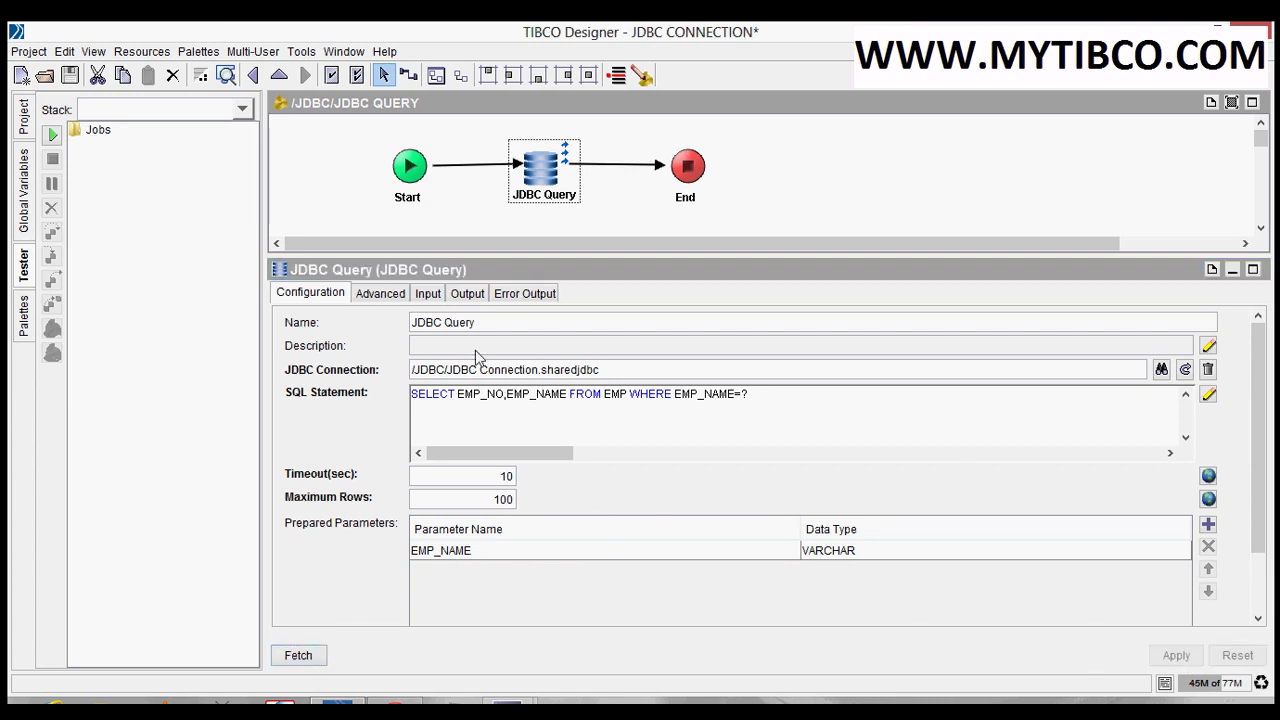
# Set the EMP_NAME element in the JDBC Query's activity input to the constant 'A' and apply the mapping
pyautogui.click(428, 293)
pyautogui.click(528, 372)
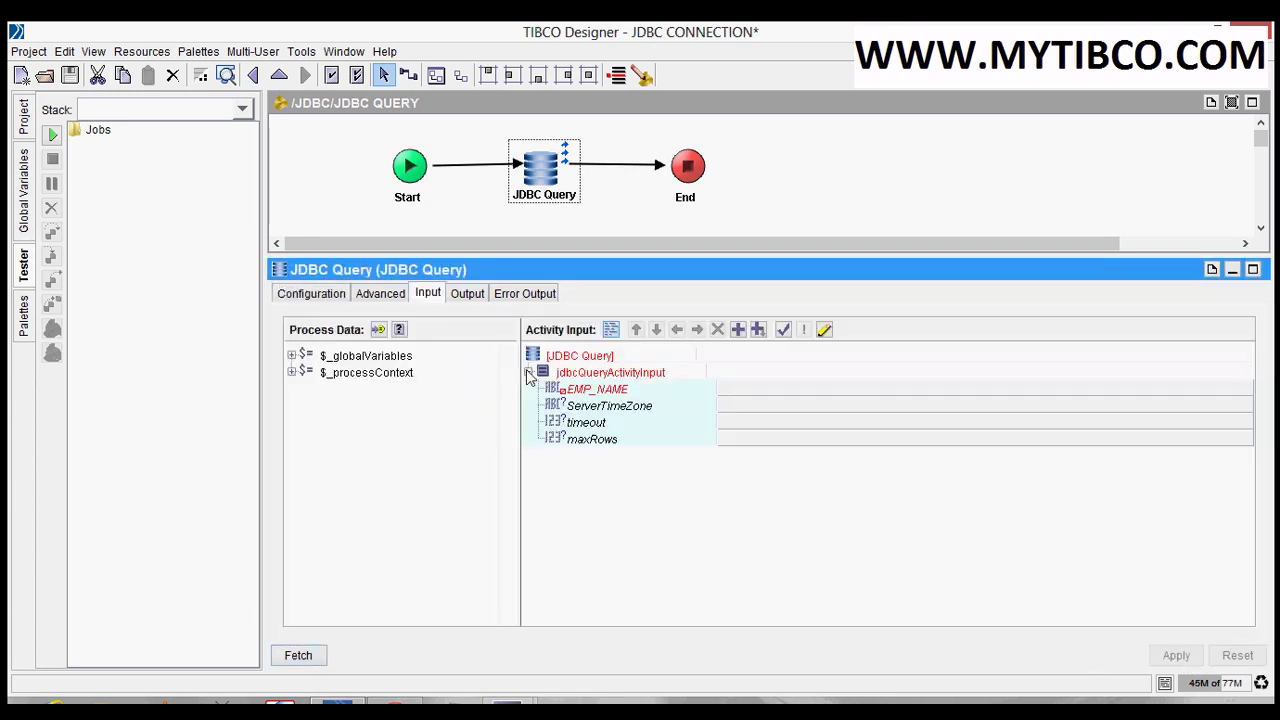
pyautogui.click(600, 390)
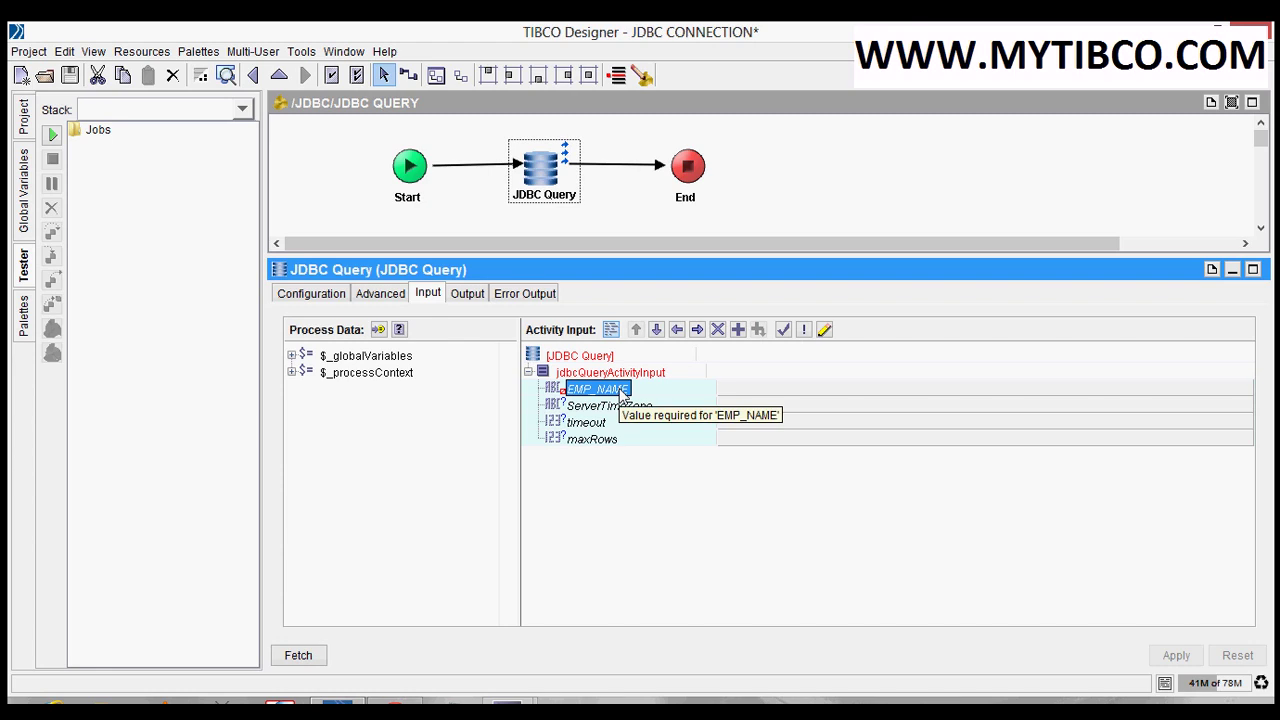
pyautogui.click(745, 397)
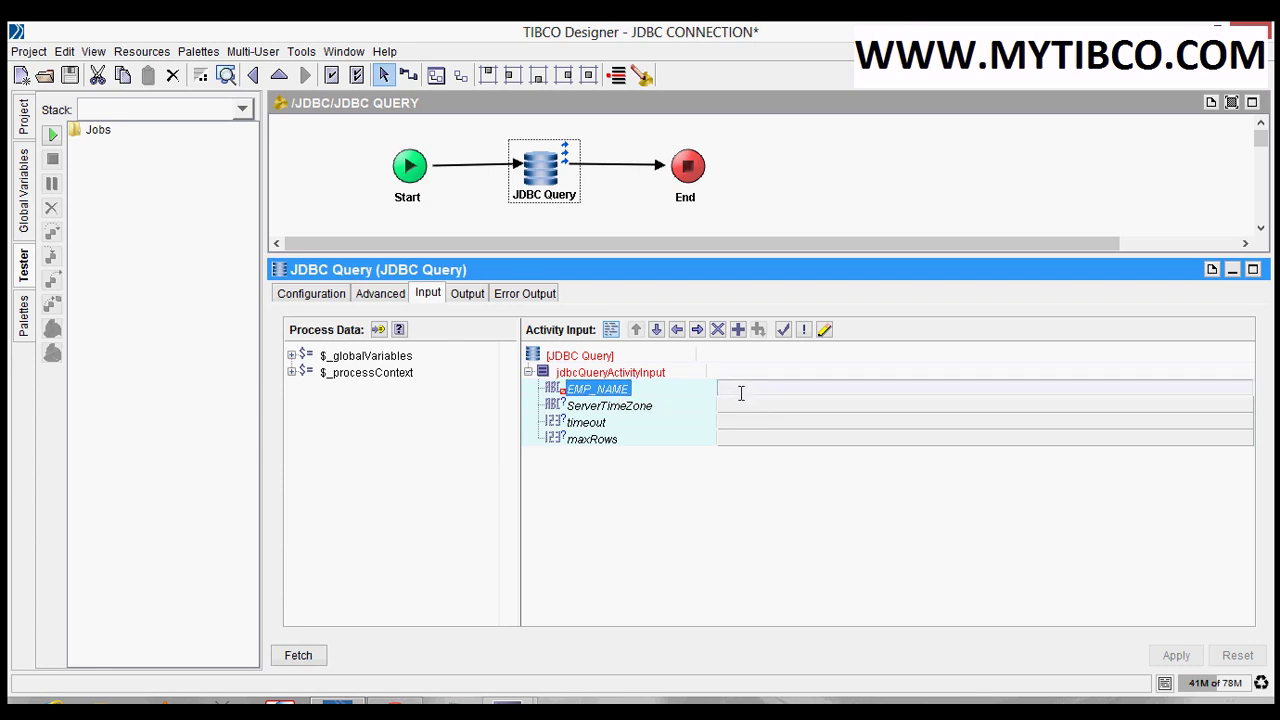
pyautogui.click(622, 390)
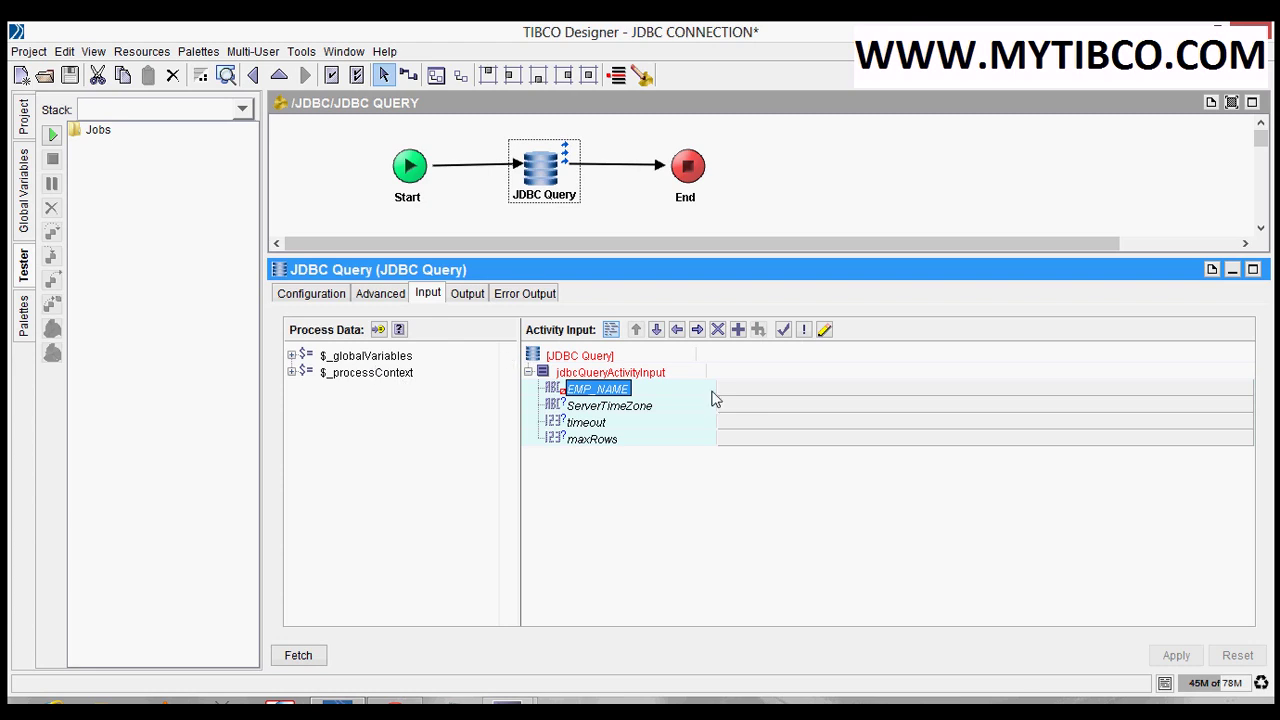
pyautogui.click(763, 397)
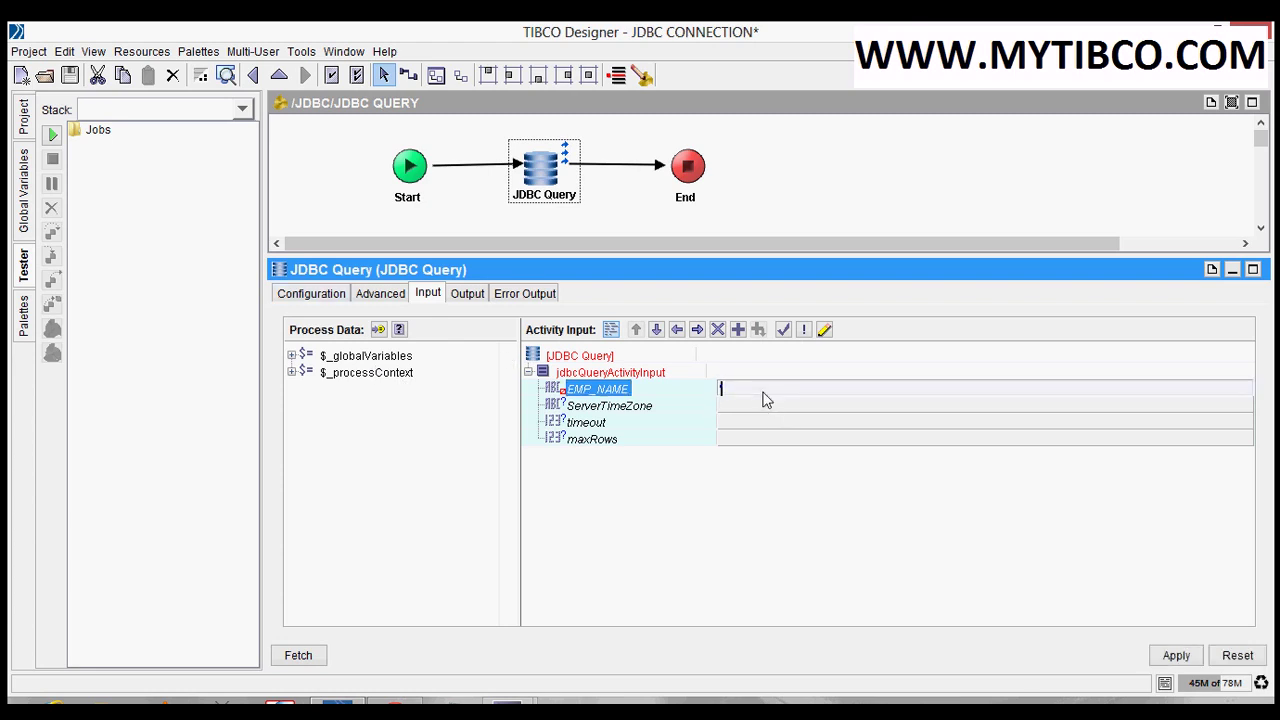
pyautogui.write("'A'")
pyautogui.click(1172, 656)
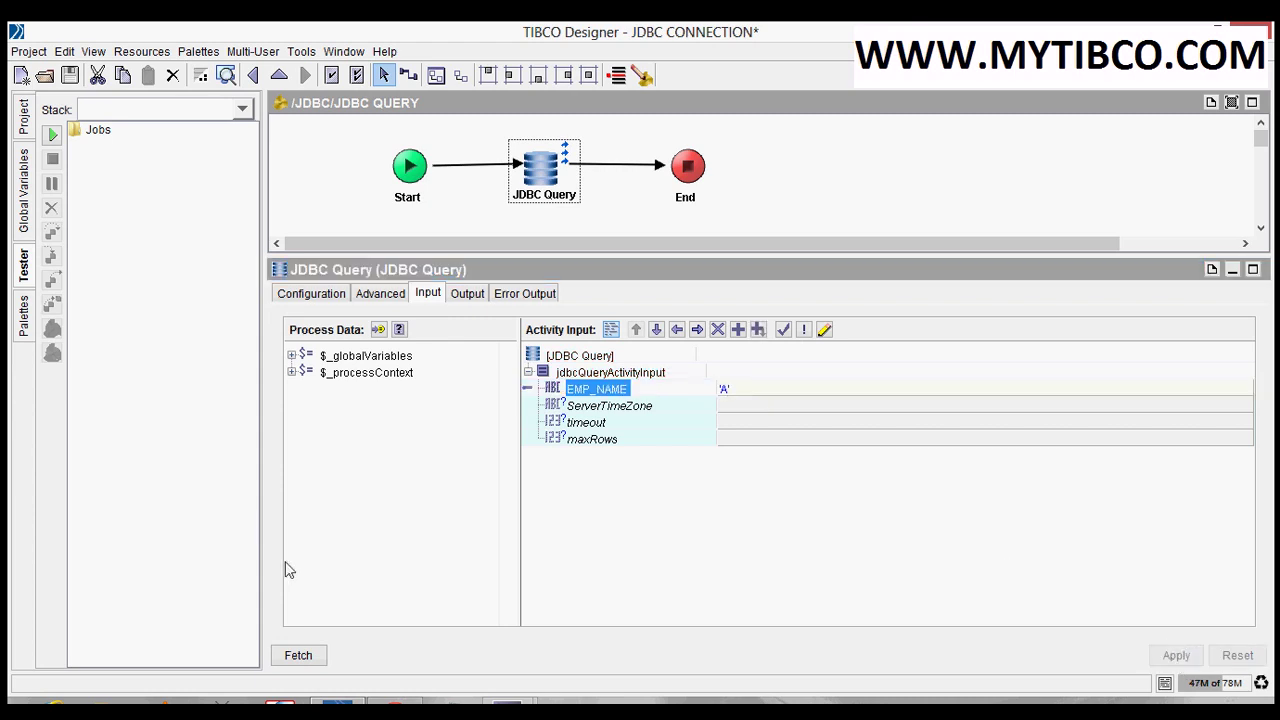
# Save the project and test only the current JDBC QUERY process with the new EMP_NAME input
pyautogui.click(70, 75)
pyautogui.click(53, 135)
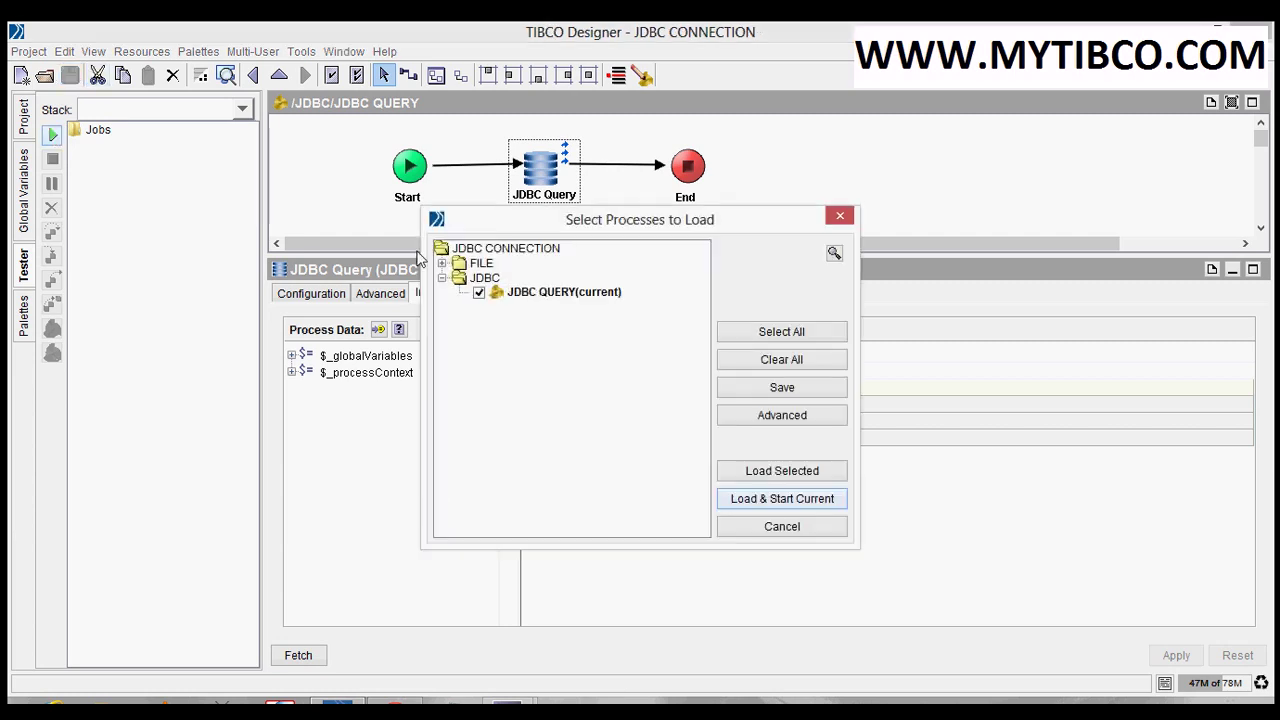
pyautogui.click(782, 359)
pyautogui.click(782, 499)
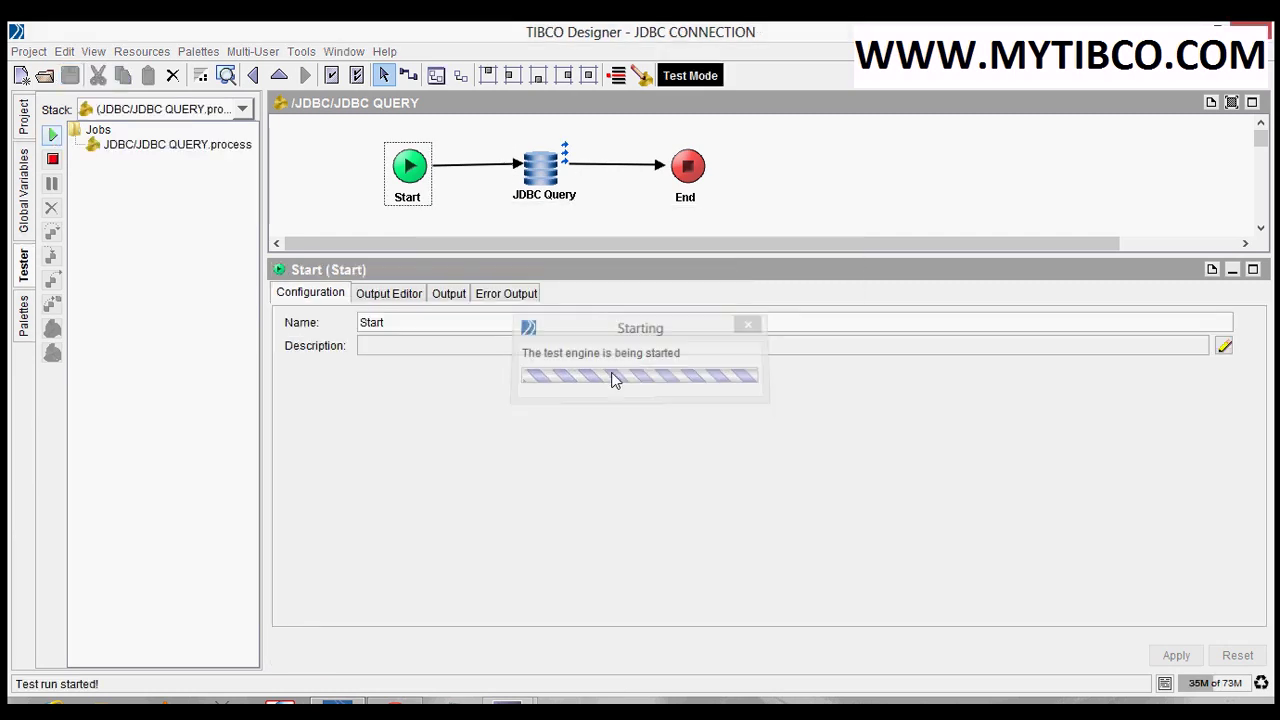
# Examine the JDBC Query's input data, output record and configuration from the parameterized test job
pyautogui.click(549, 180)
pyautogui.click(557, 293)
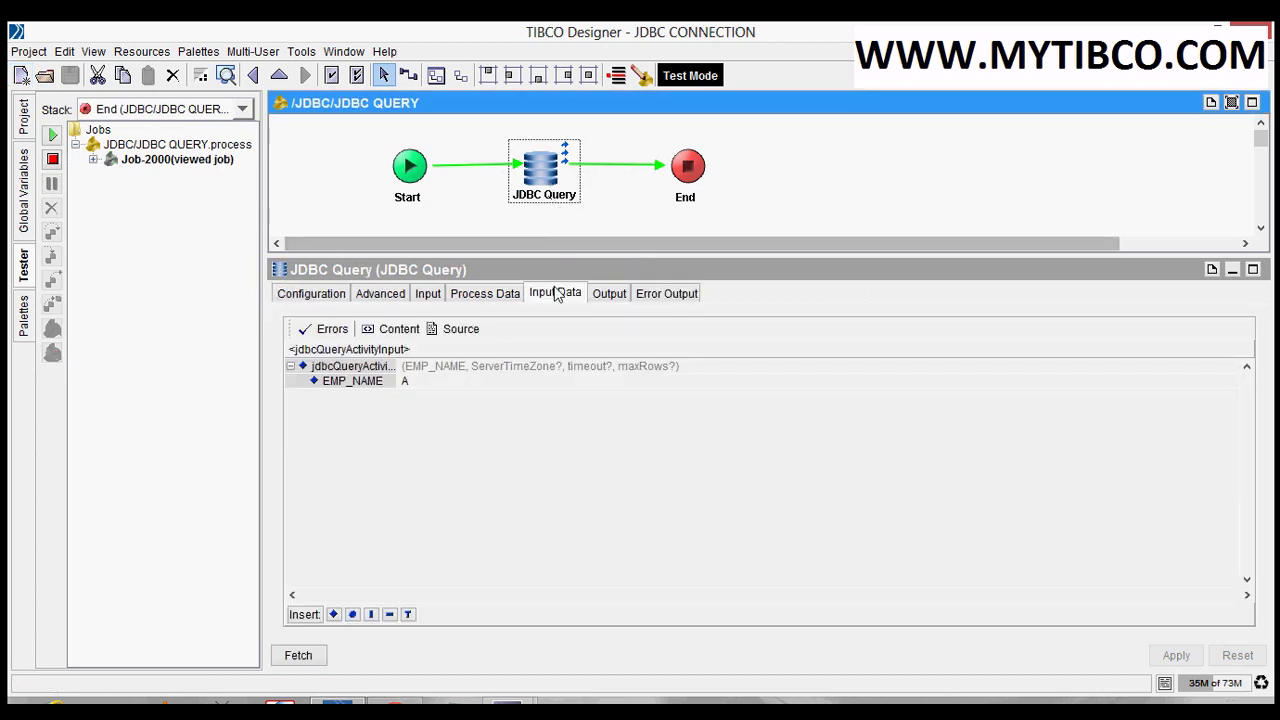
pyautogui.click(612, 294)
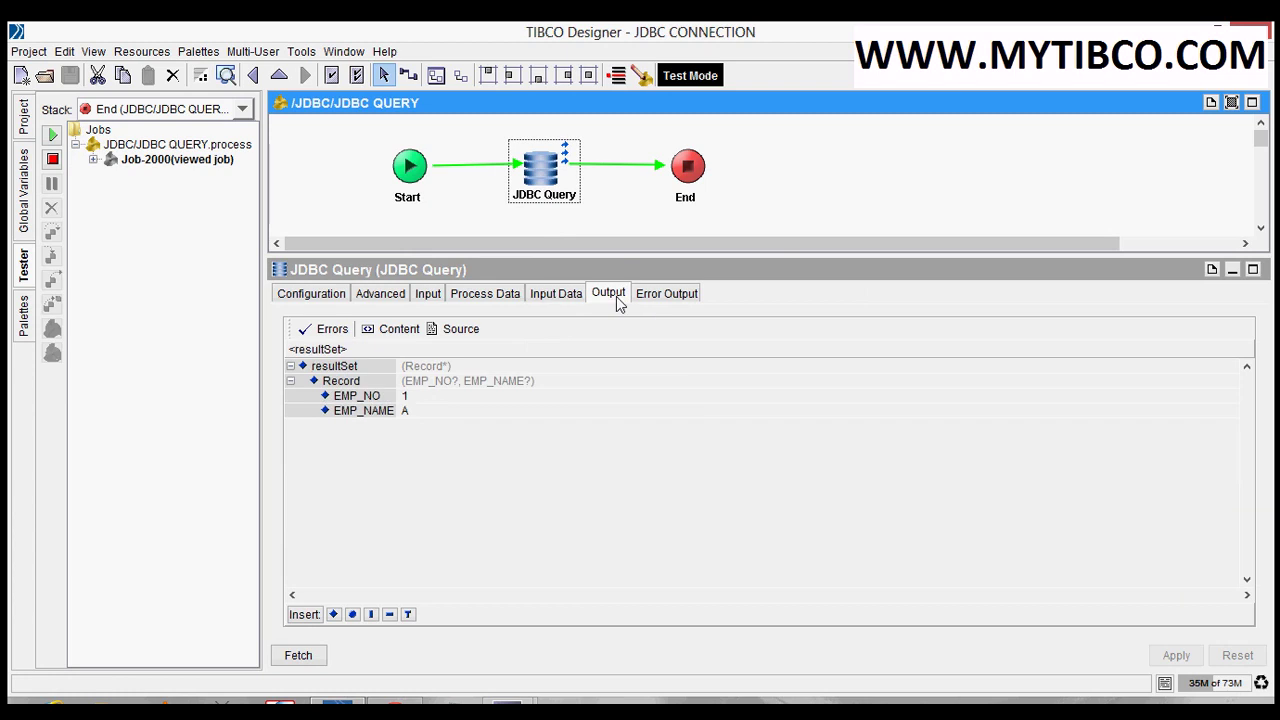
pyautogui.click(398, 384)
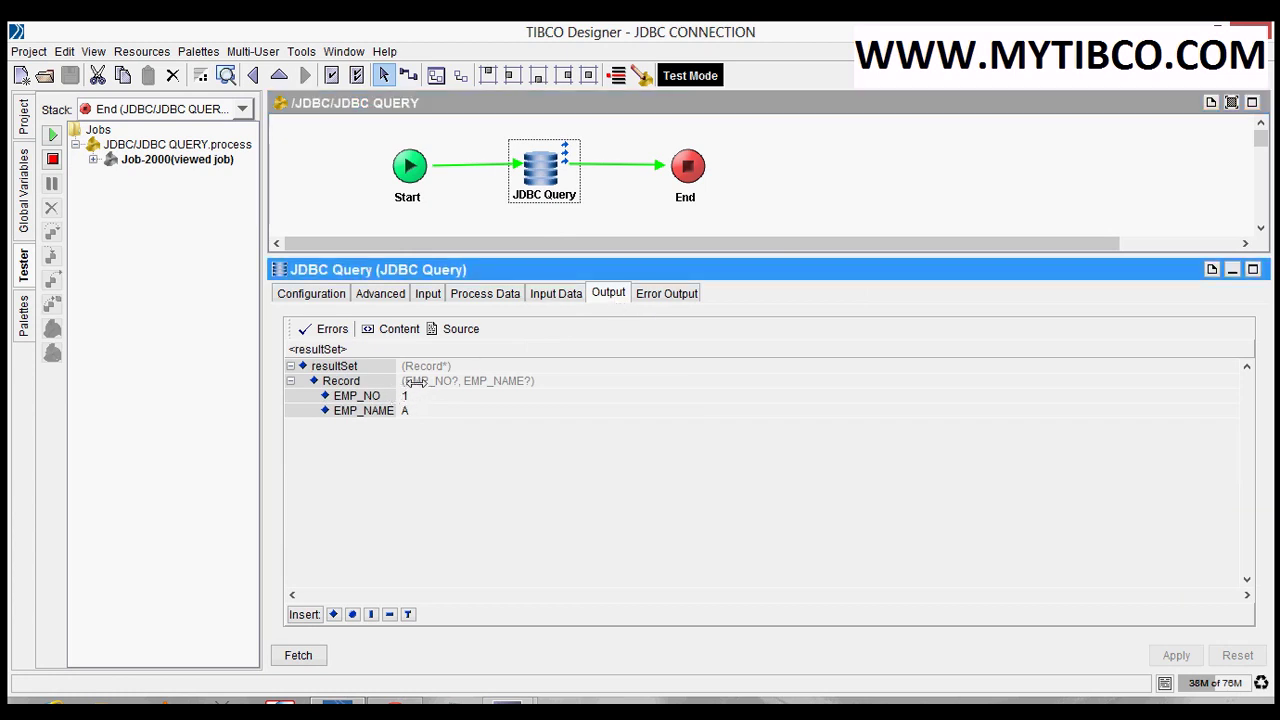
pyautogui.click(318, 294)
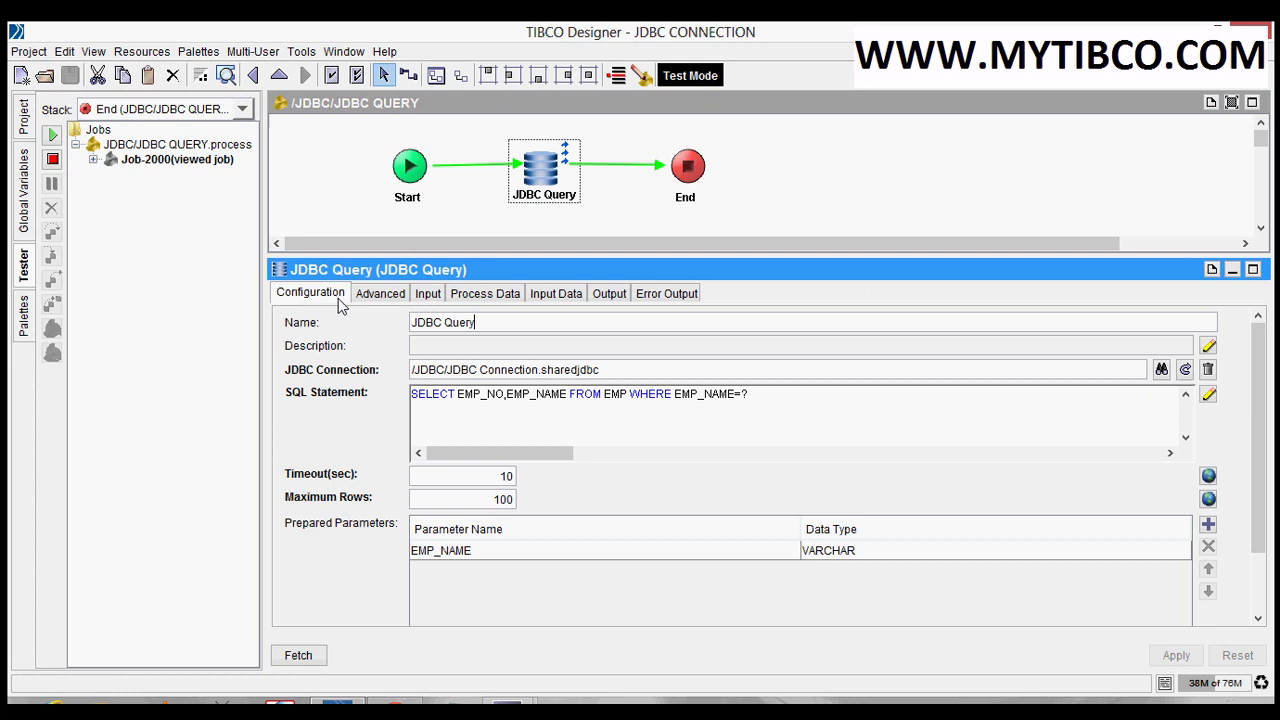
# End the parameterized test run and return to the SQL statement of the JDBC Query activity
pyautogui.click(52, 159)
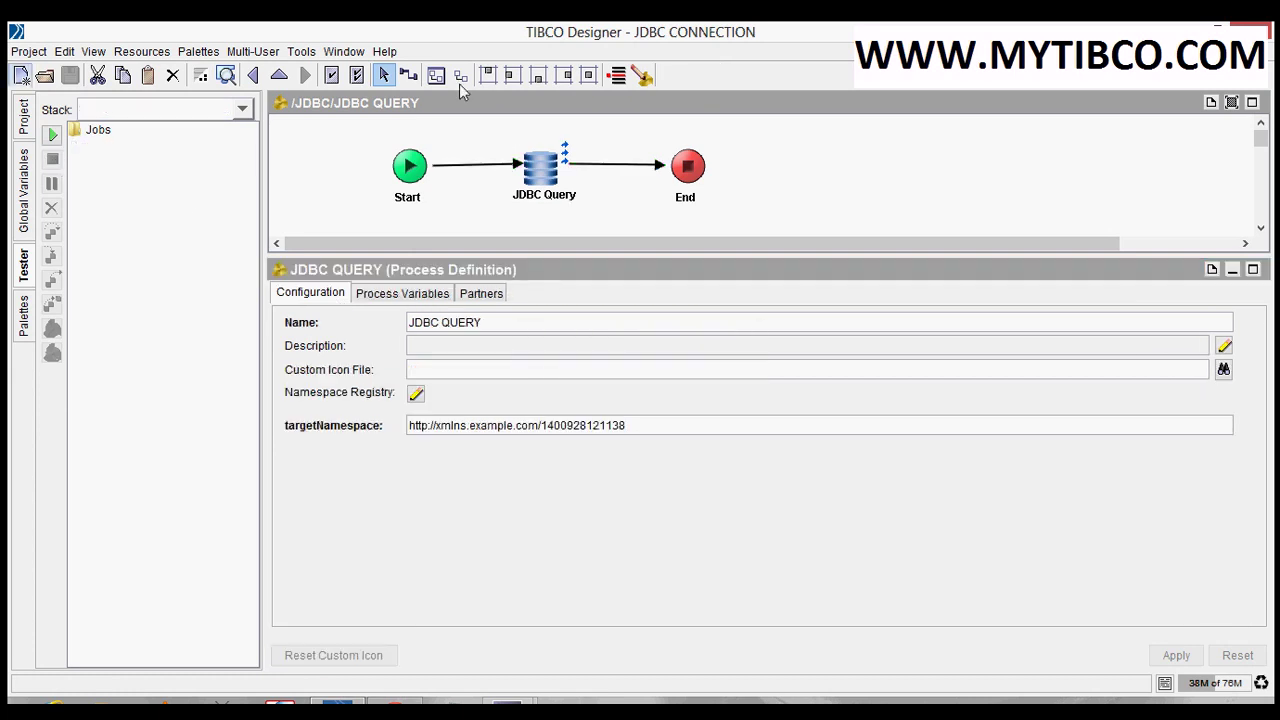
pyautogui.click(549, 204)
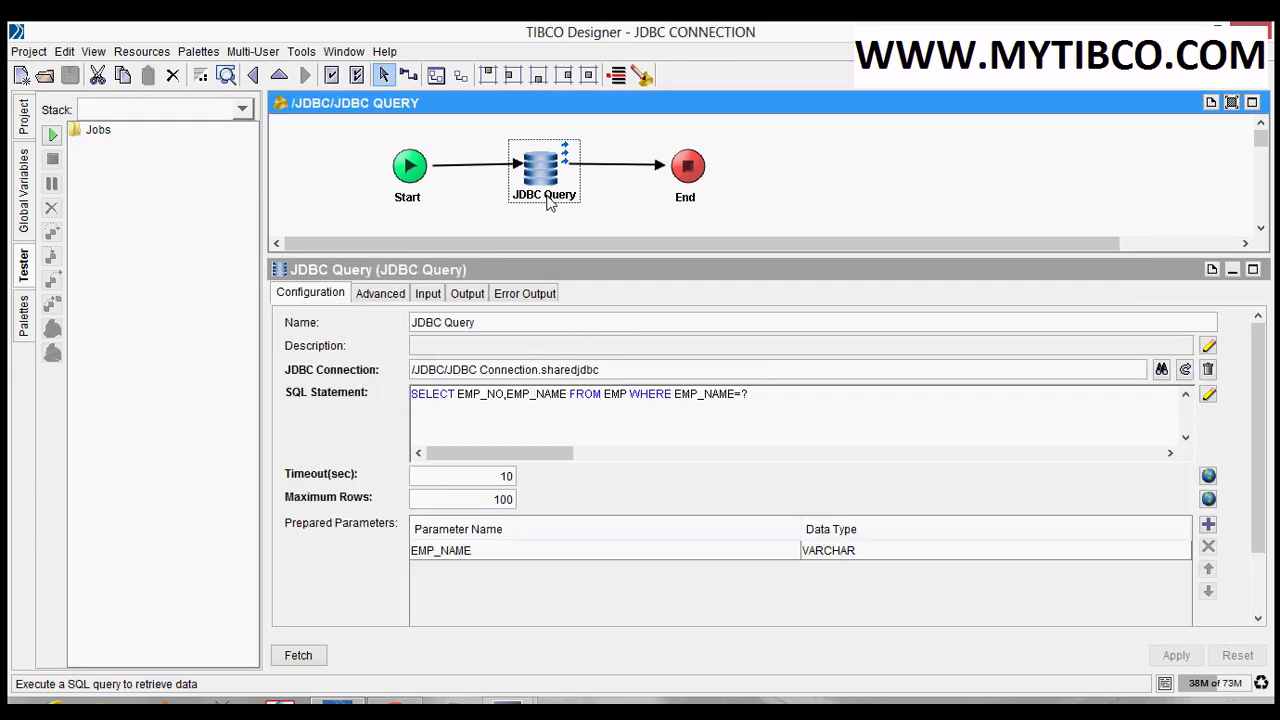
pyautogui.click(584, 426)
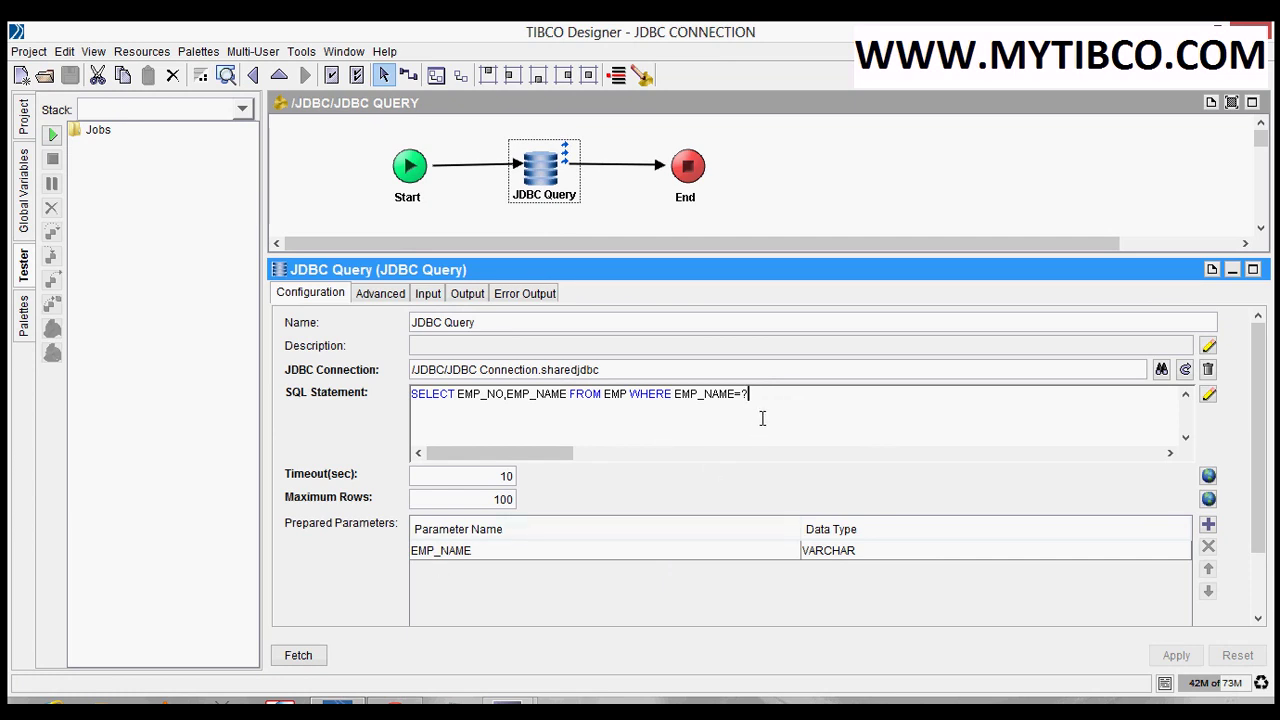
# Choose VARCHAR as the data type of the EMP_NAME prepared parameter, apply the configuration and save the project
pyautogui.click(856, 555)
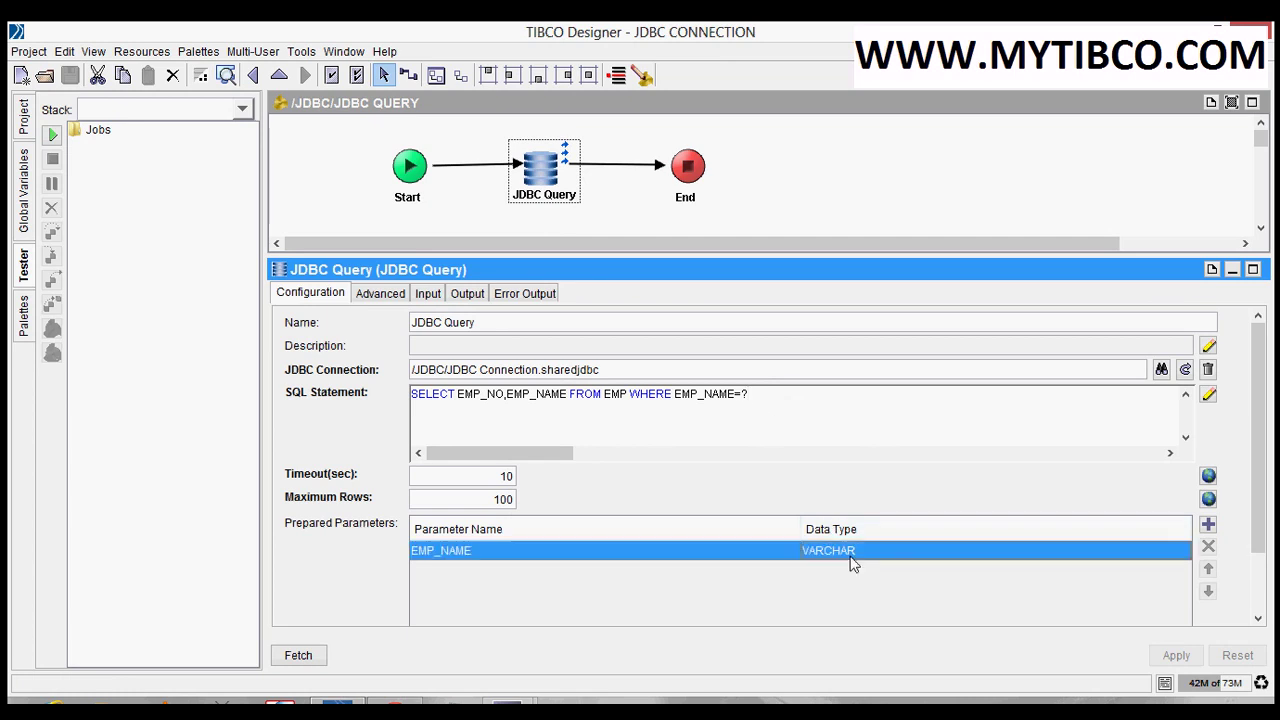
pyautogui.click(852, 562)
pyautogui.click(852, 562)
pyautogui.click(852, 562)
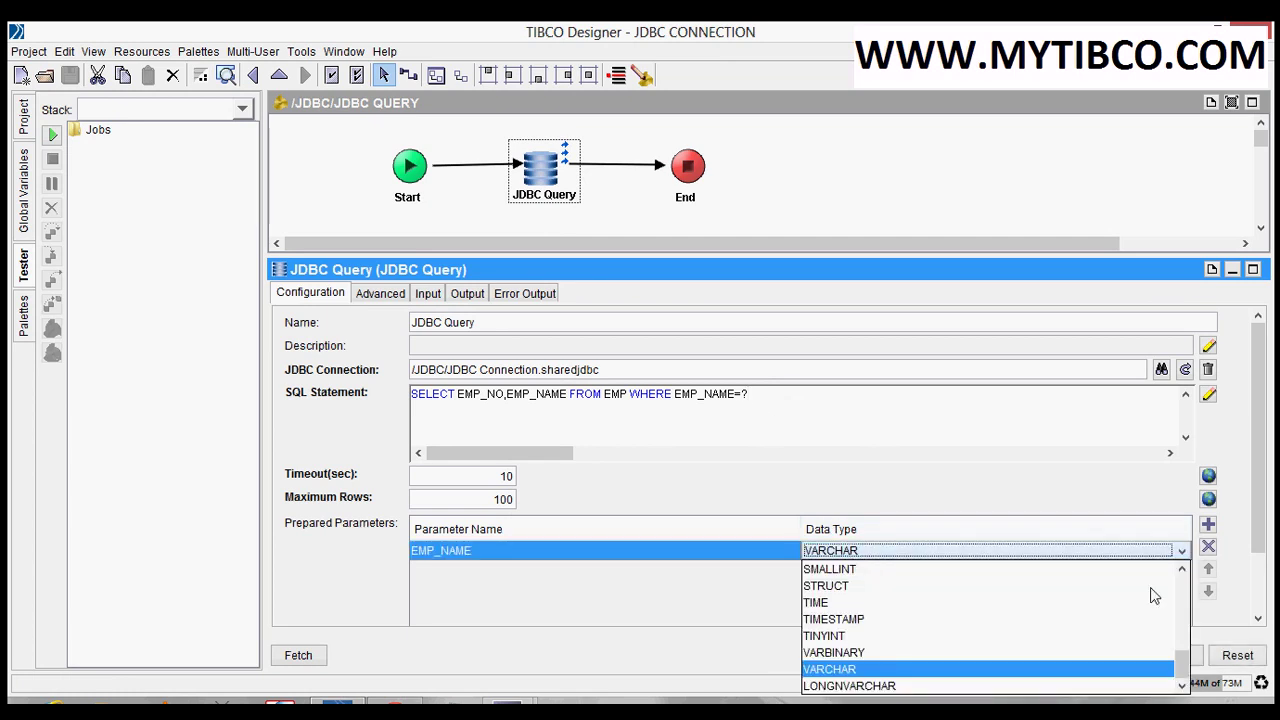
pyautogui.moveTo(1182, 668)
pyautogui.mouseDown()
pyautogui.moveTo(1180, 590)
pyautogui.moveTo(1187, 680)
pyautogui.mouseUp()
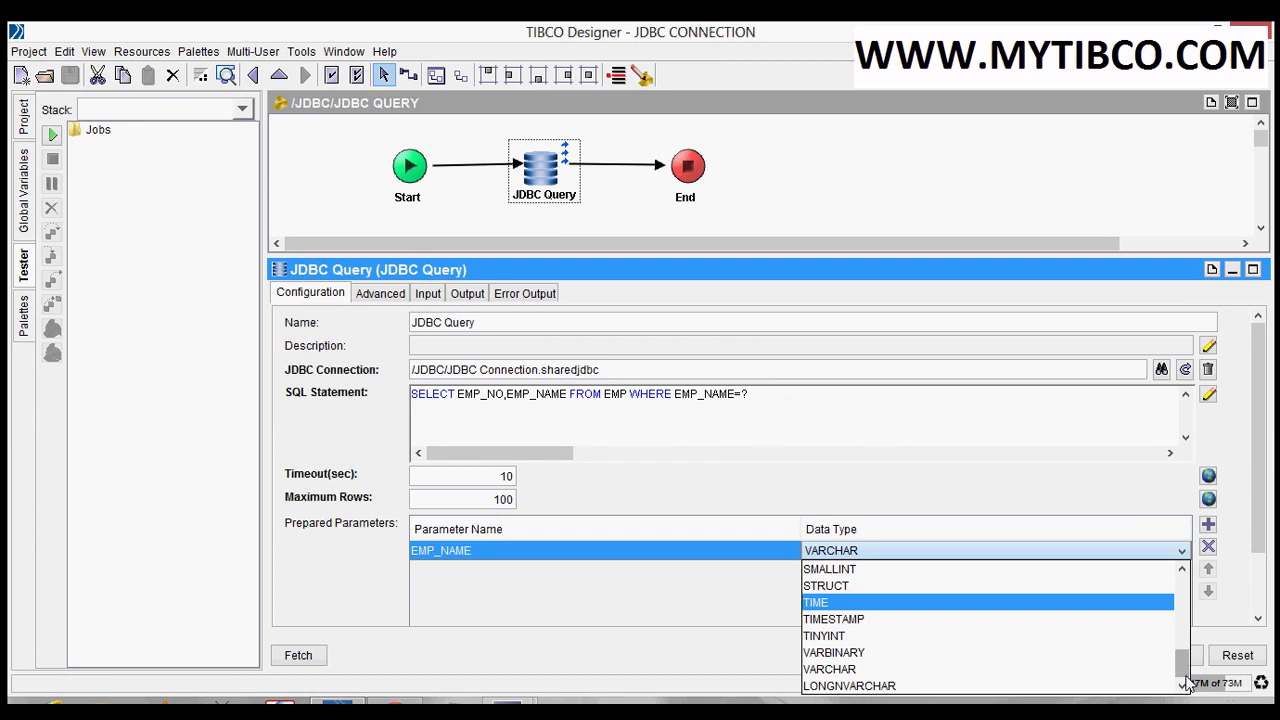
pyautogui.click(830, 669)
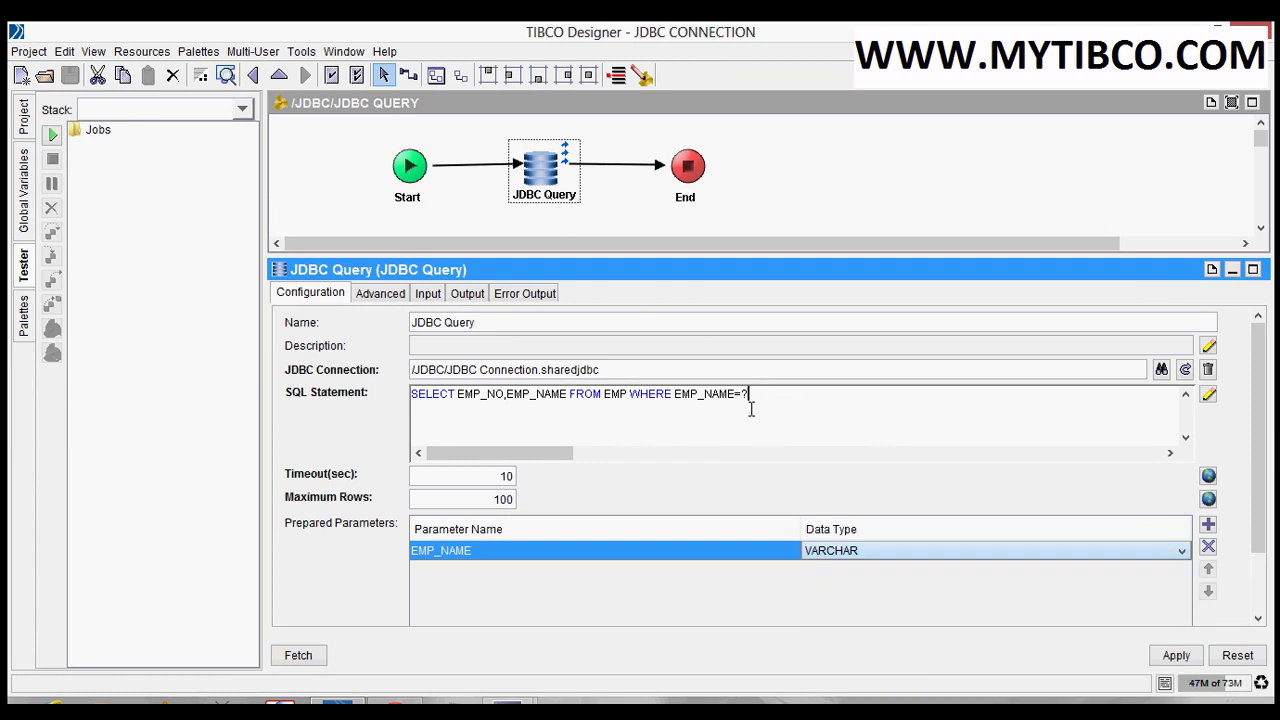
pyautogui.click(1176, 655)
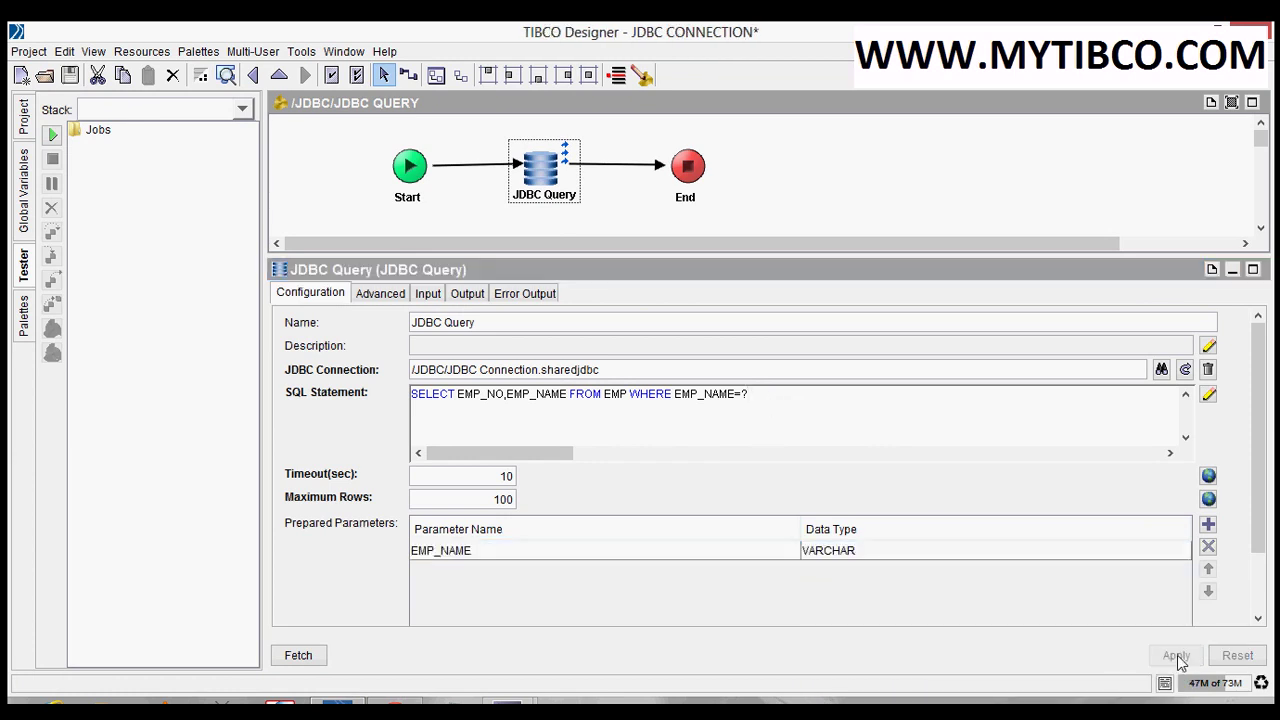
pyautogui.click(540, 423)
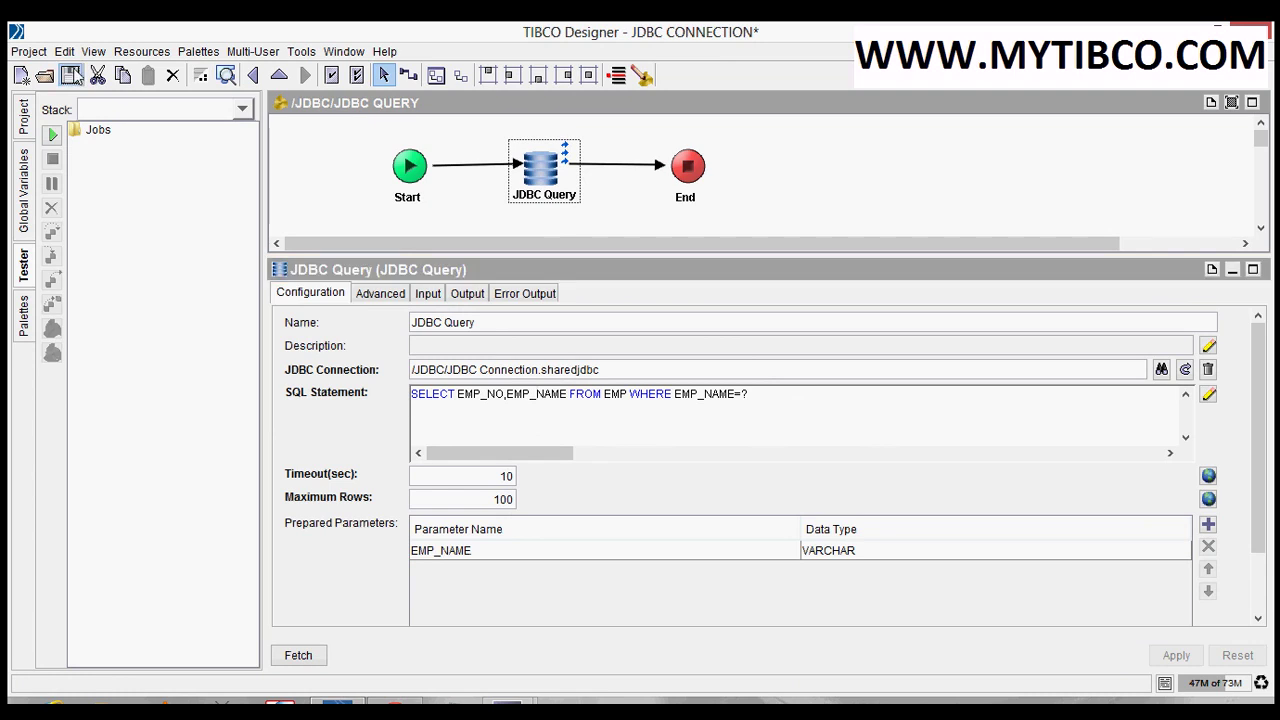
pyautogui.click(70, 75)
pyautogui.click(487, 398)
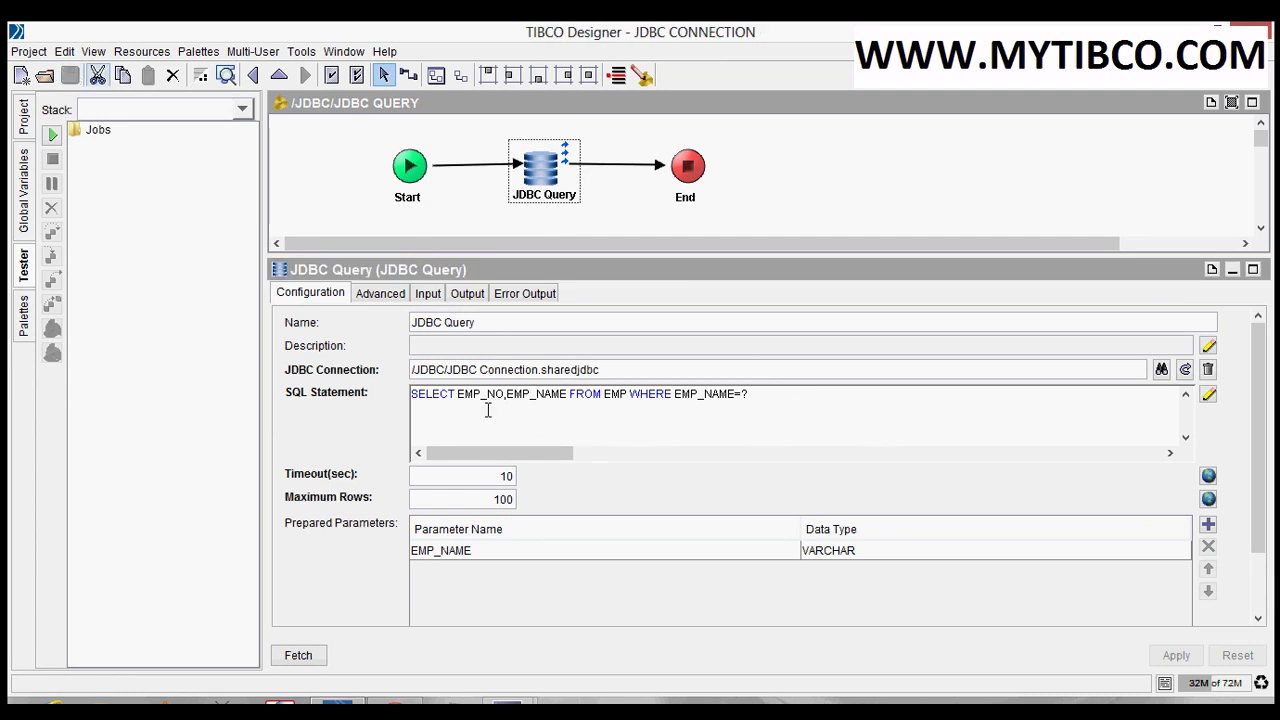
# View the advanced options of the JDBC Query activity in the process
pyautogui.click(380, 300)
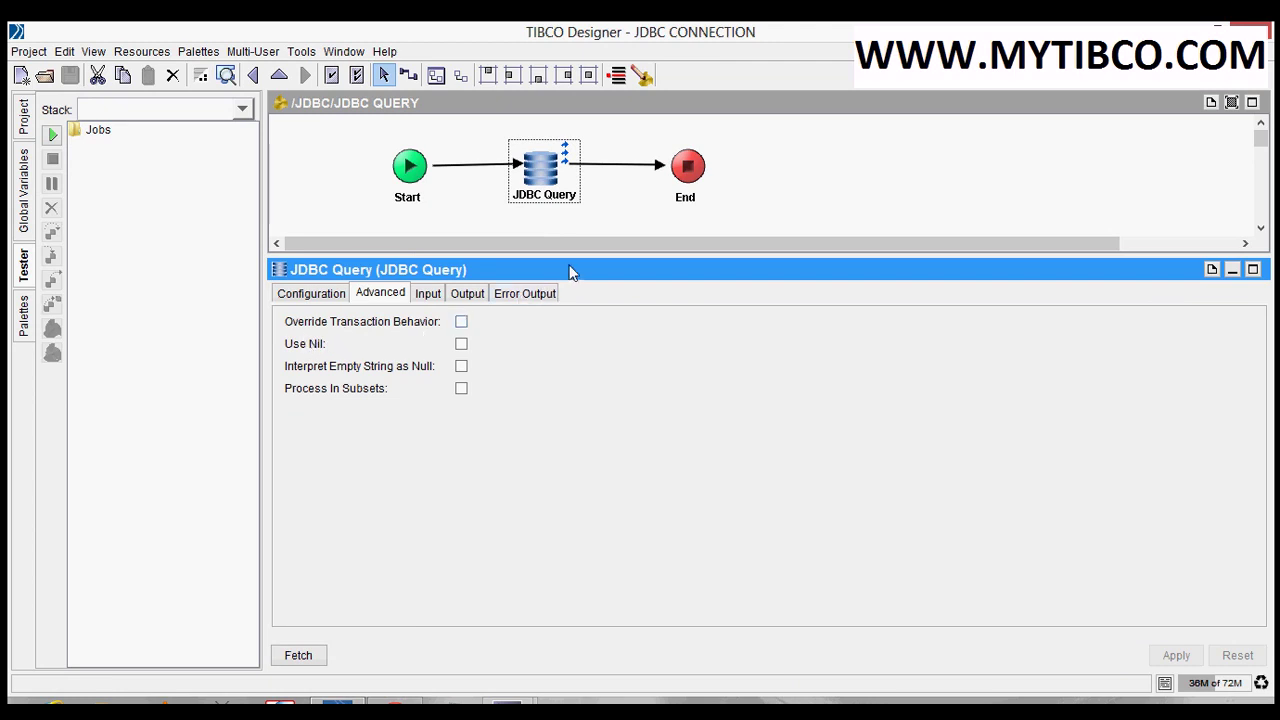
pyautogui.moveTo(574, 272); pyautogui.dragTo(572, 328)
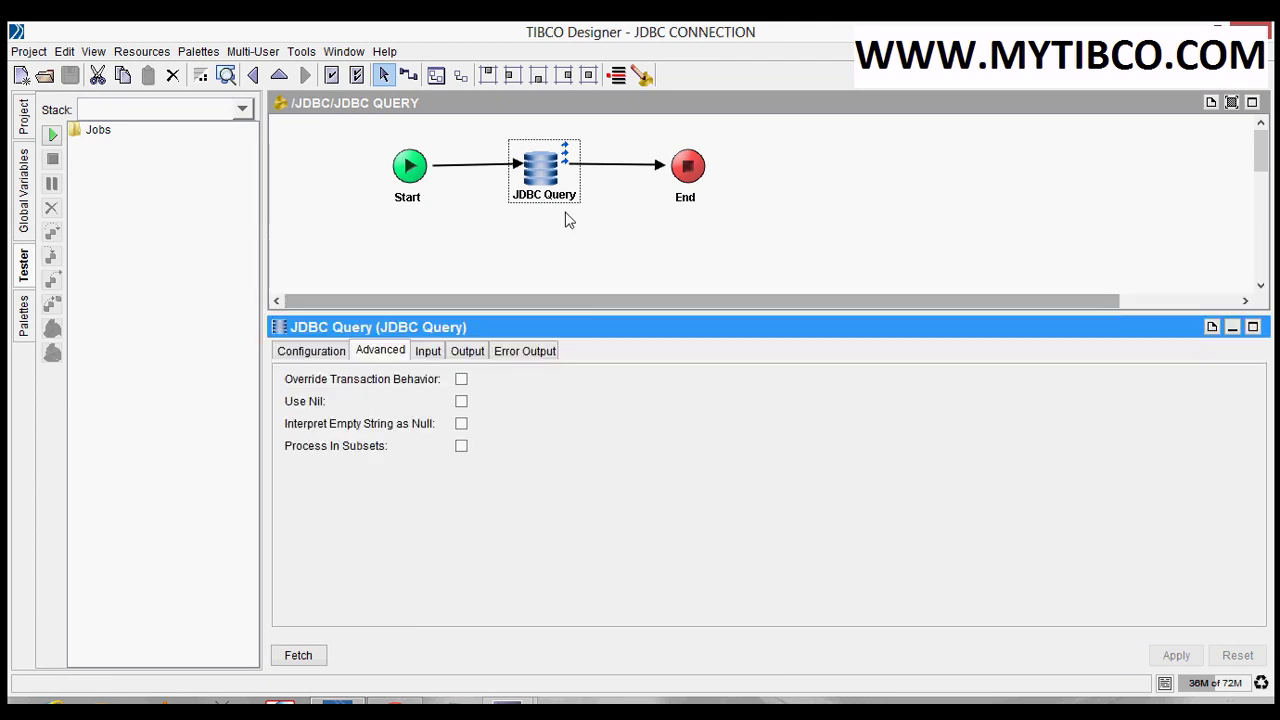
pyautogui.click(556, 222)
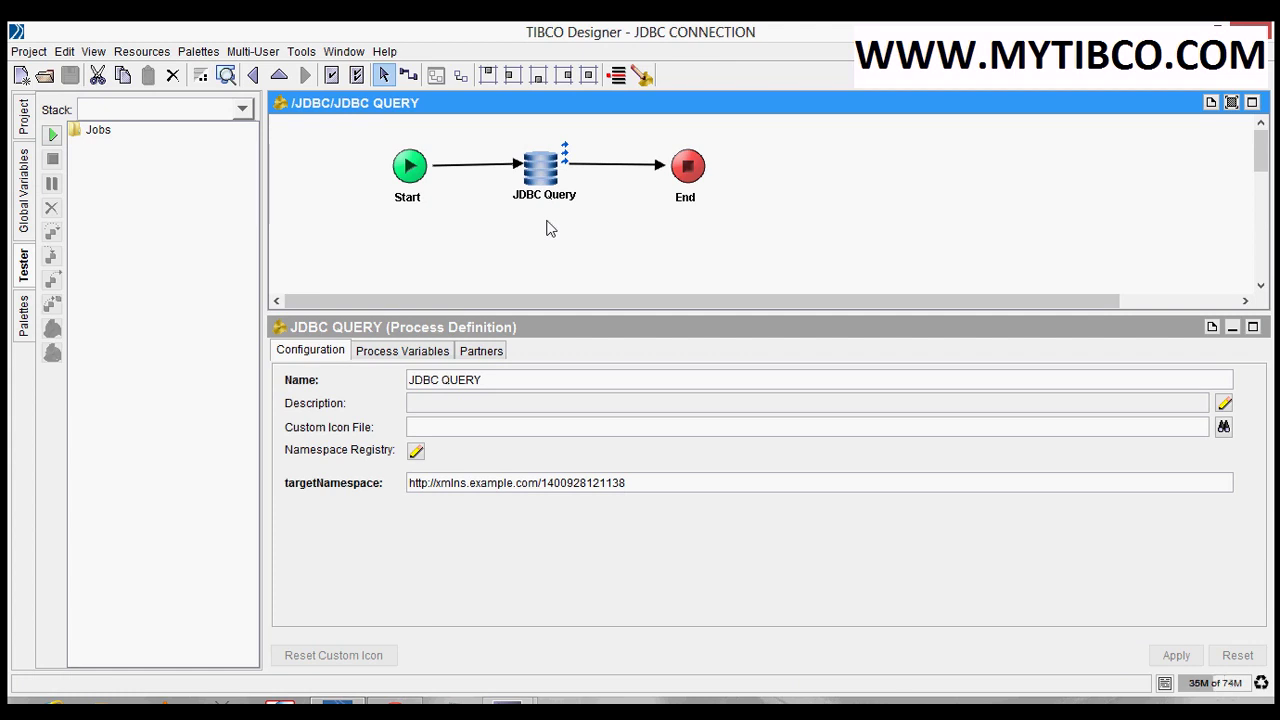
pyautogui.click(556, 182)
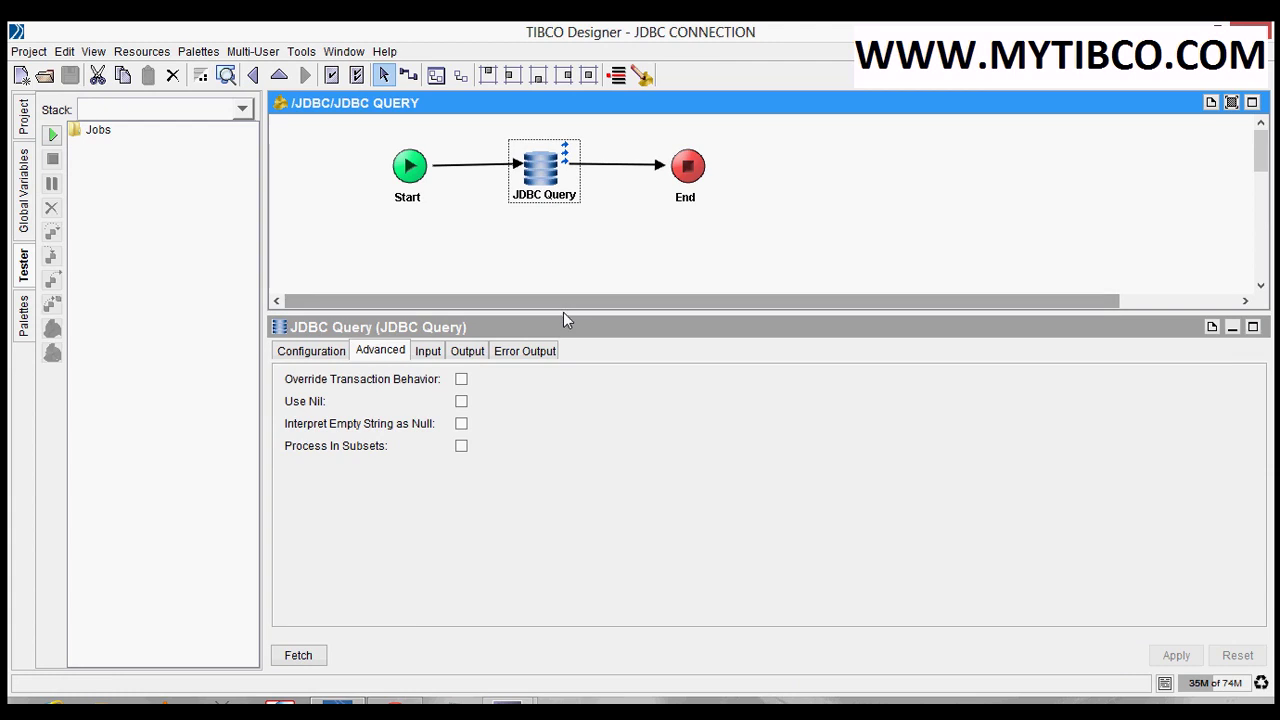
pyautogui.moveTo(563, 314); pyautogui.dragTo(562, 267)
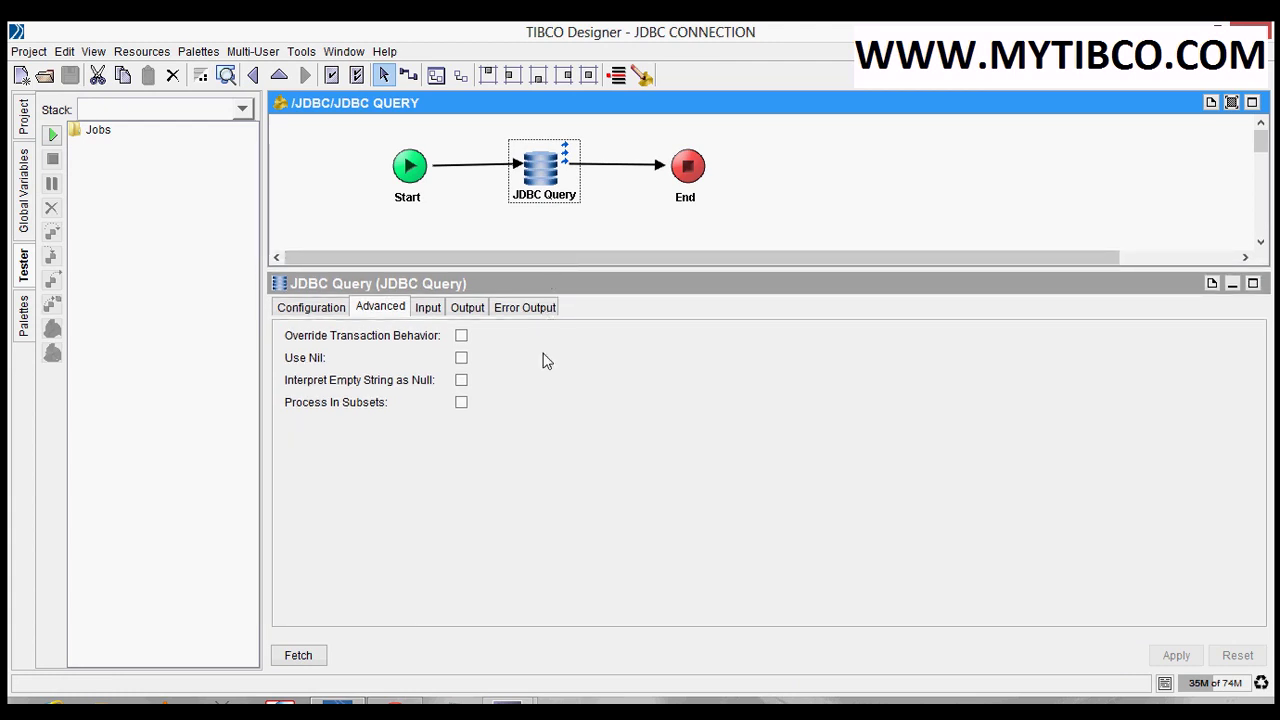
# Try the Override Transaction Behavior and Use Nil options of the JDBC Query activity, leaving both disabled
pyautogui.click(461, 336)
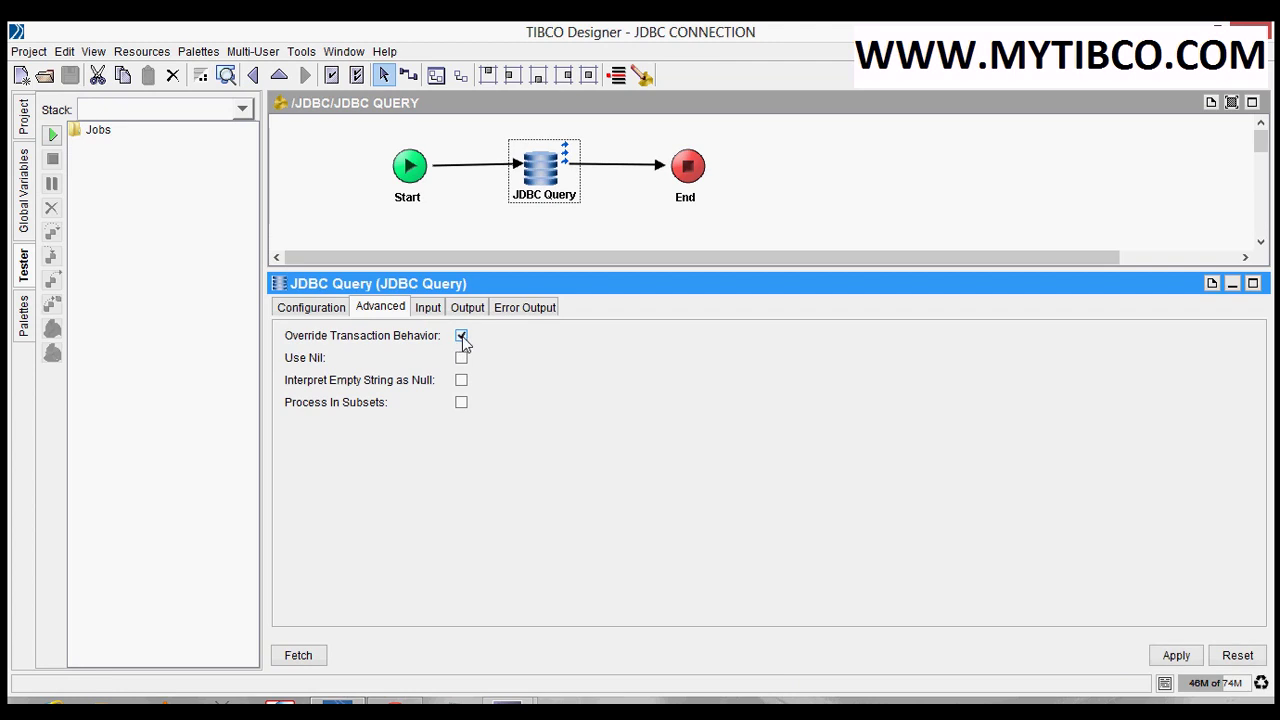
pyautogui.click(461, 336)
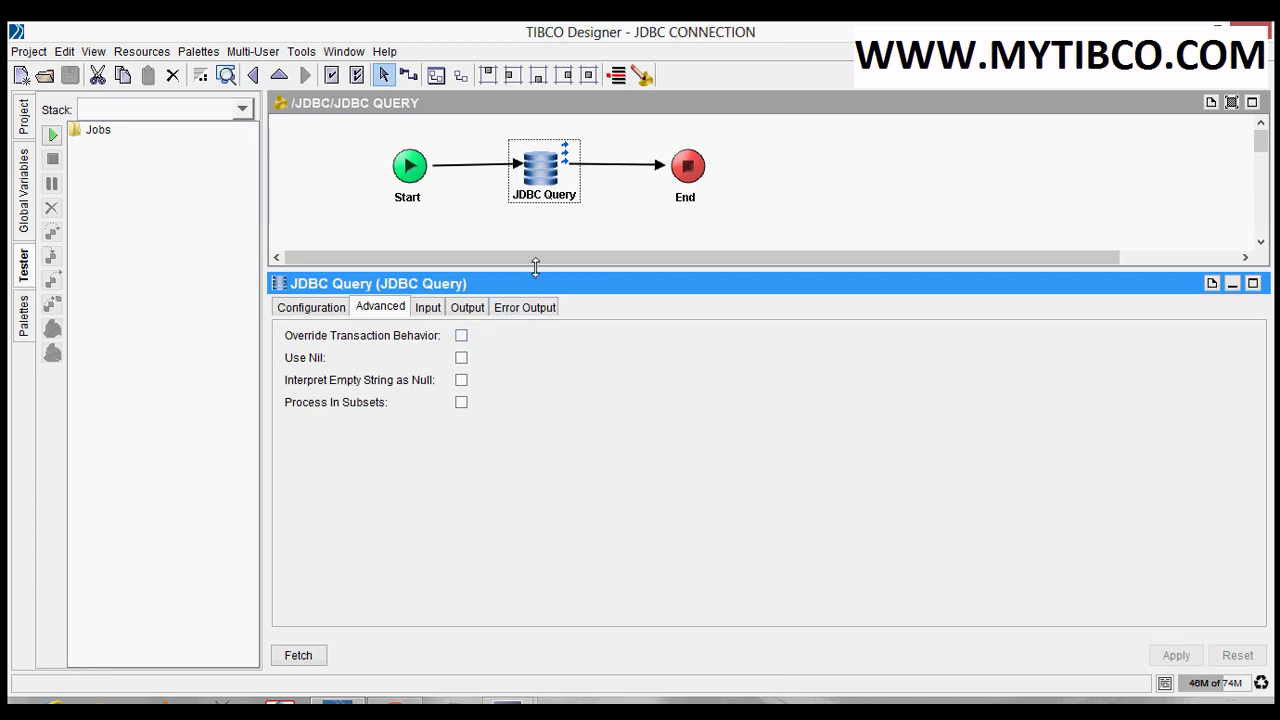
pyautogui.moveTo(534, 266); pyautogui.dragTo(541, 315)
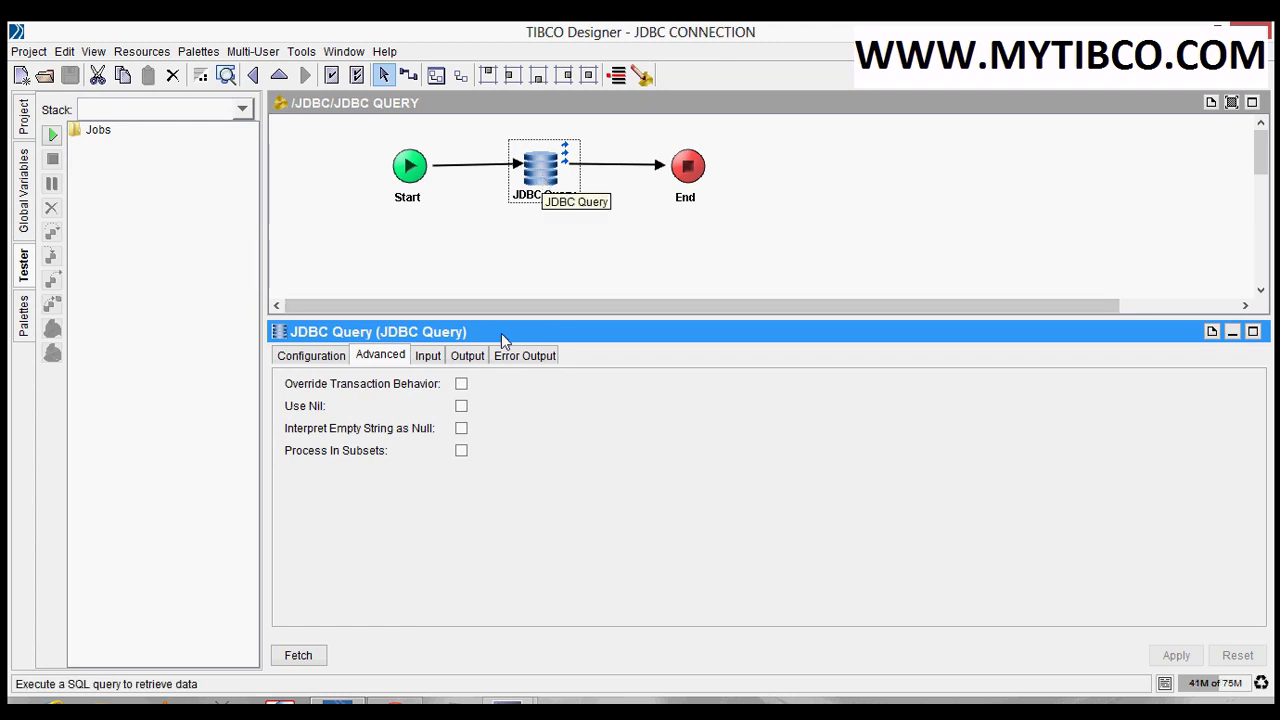
pyautogui.click(461, 387)
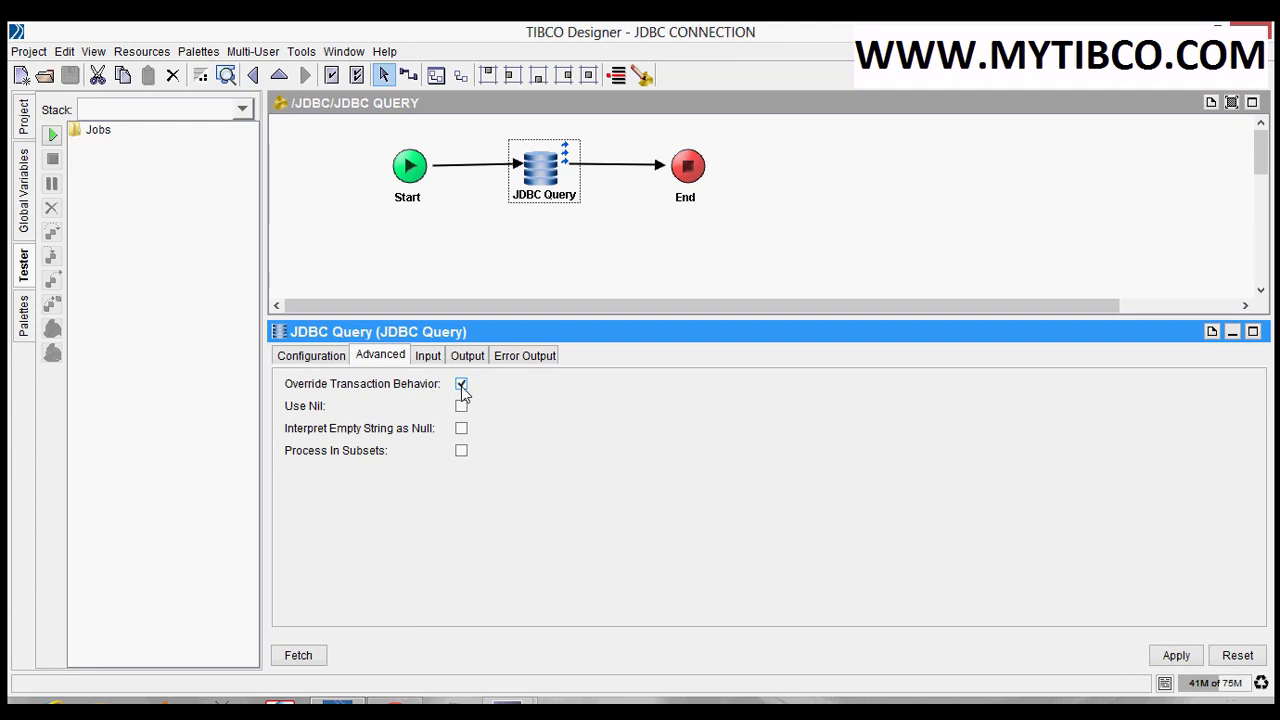
pyautogui.click(461, 387)
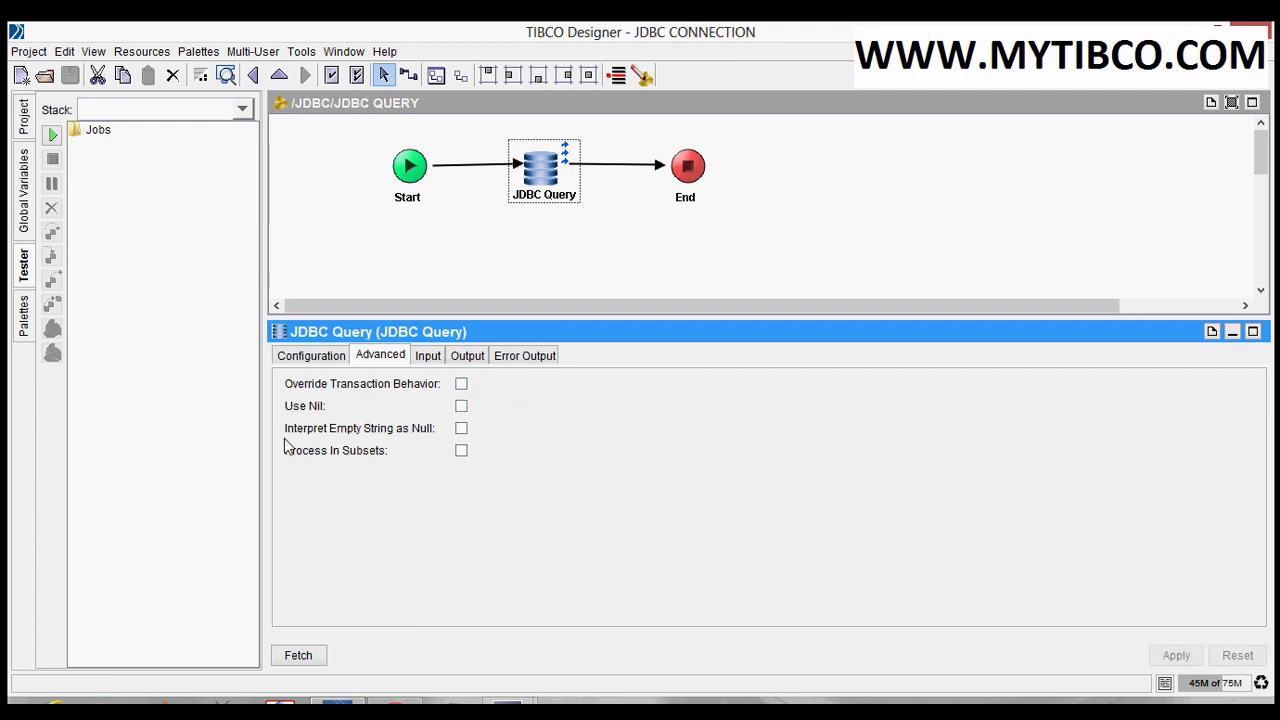
pyautogui.click(463, 408)
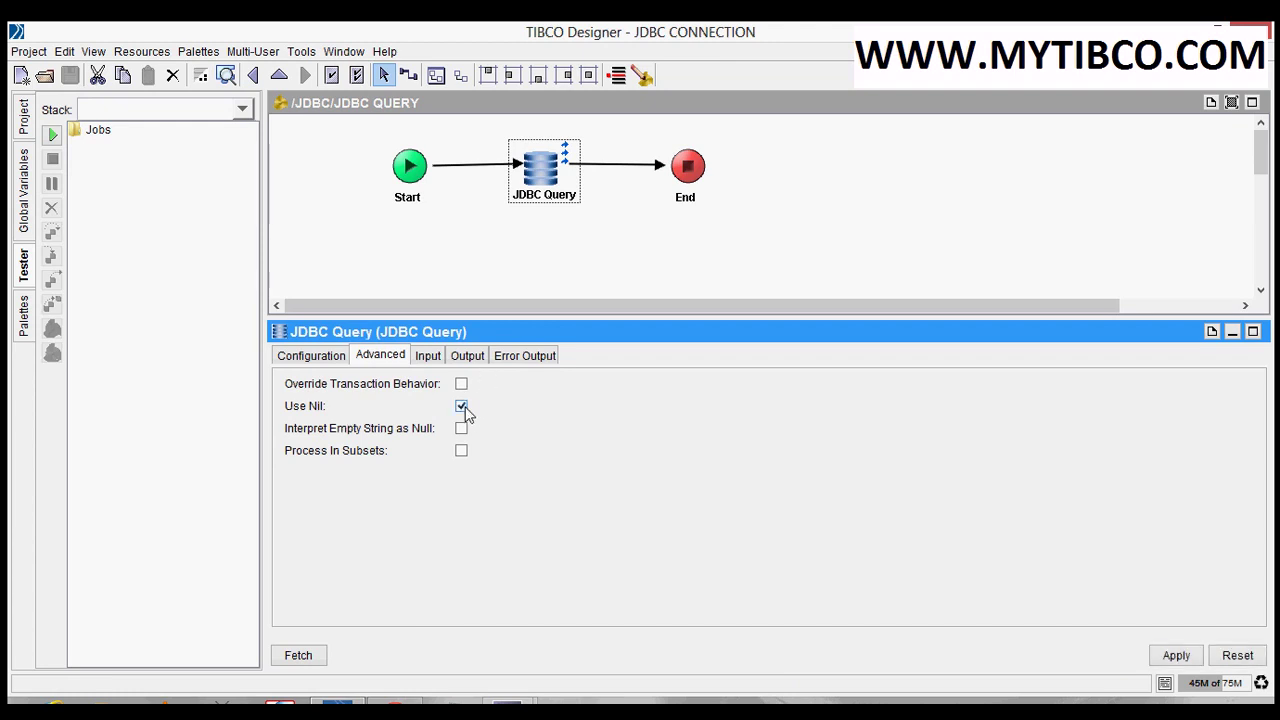
pyautogui.click(463, 408)
pyautogui.click(522, 255)
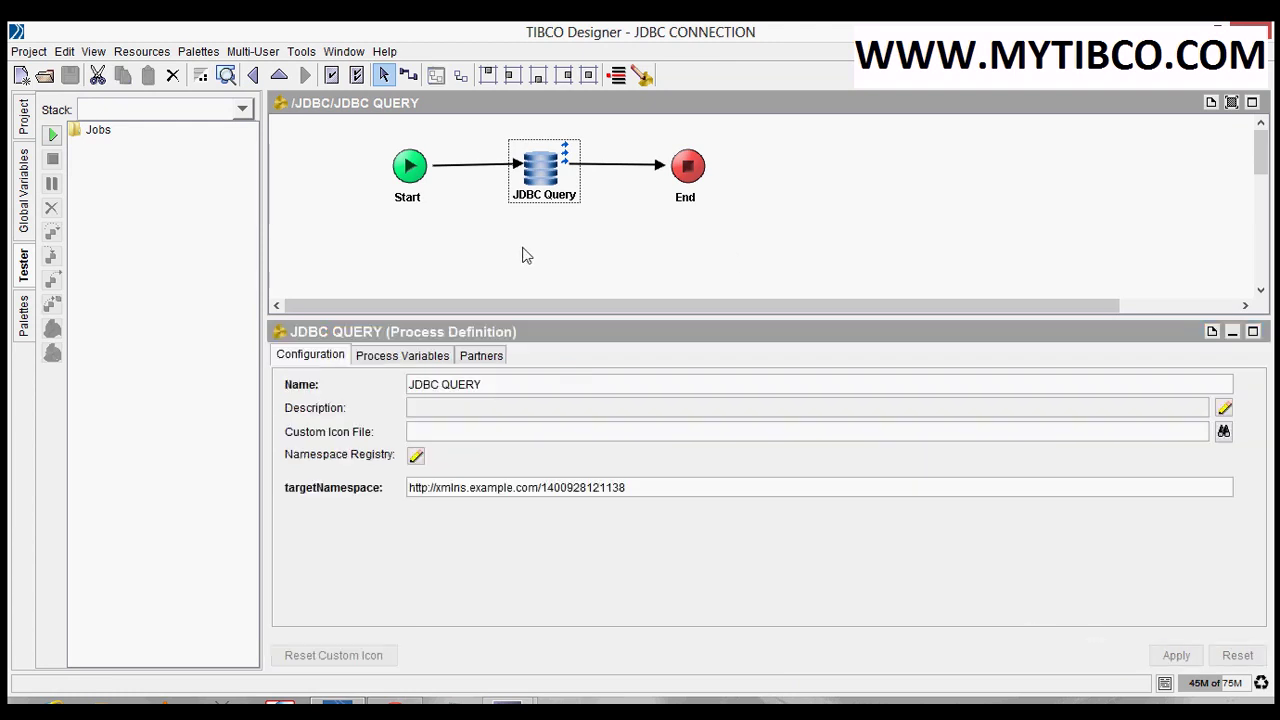
pyautogui.click(545, 197)
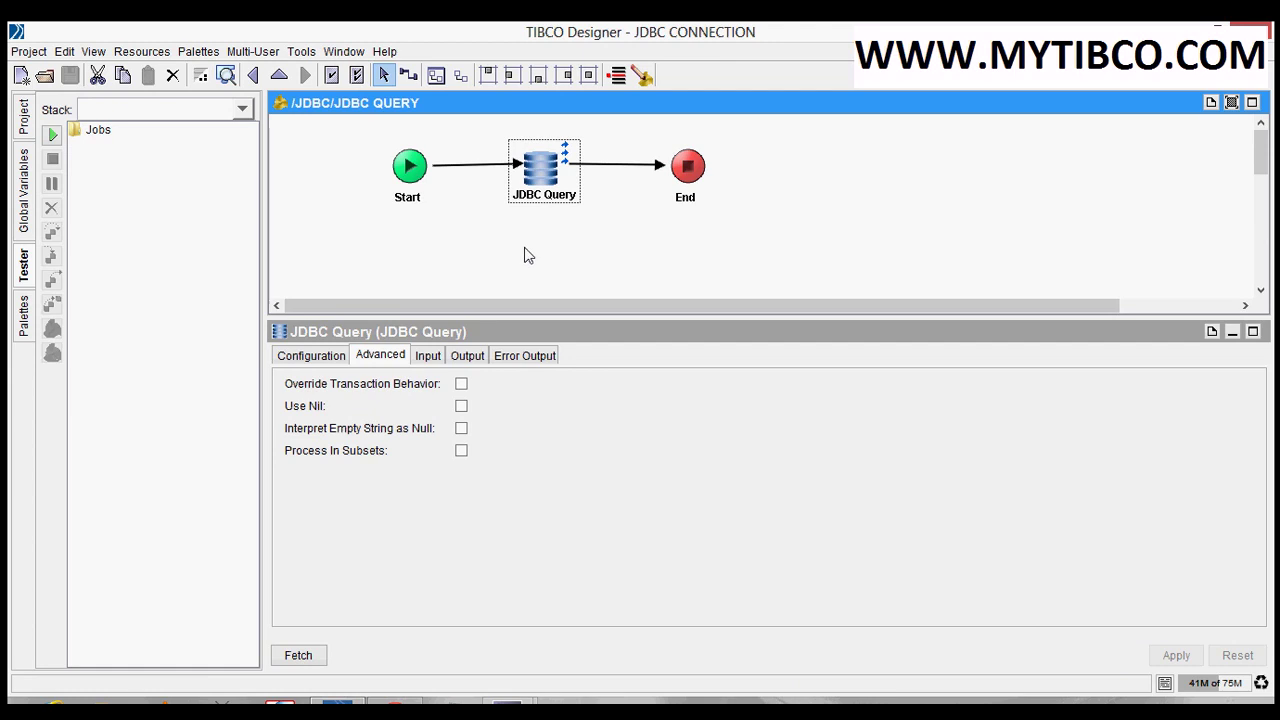
# Examine the JDBC Query's output record fields EMP_NO and EMP_NAME alongside its configuration and advanced options
pyautogui.click(474, 357)
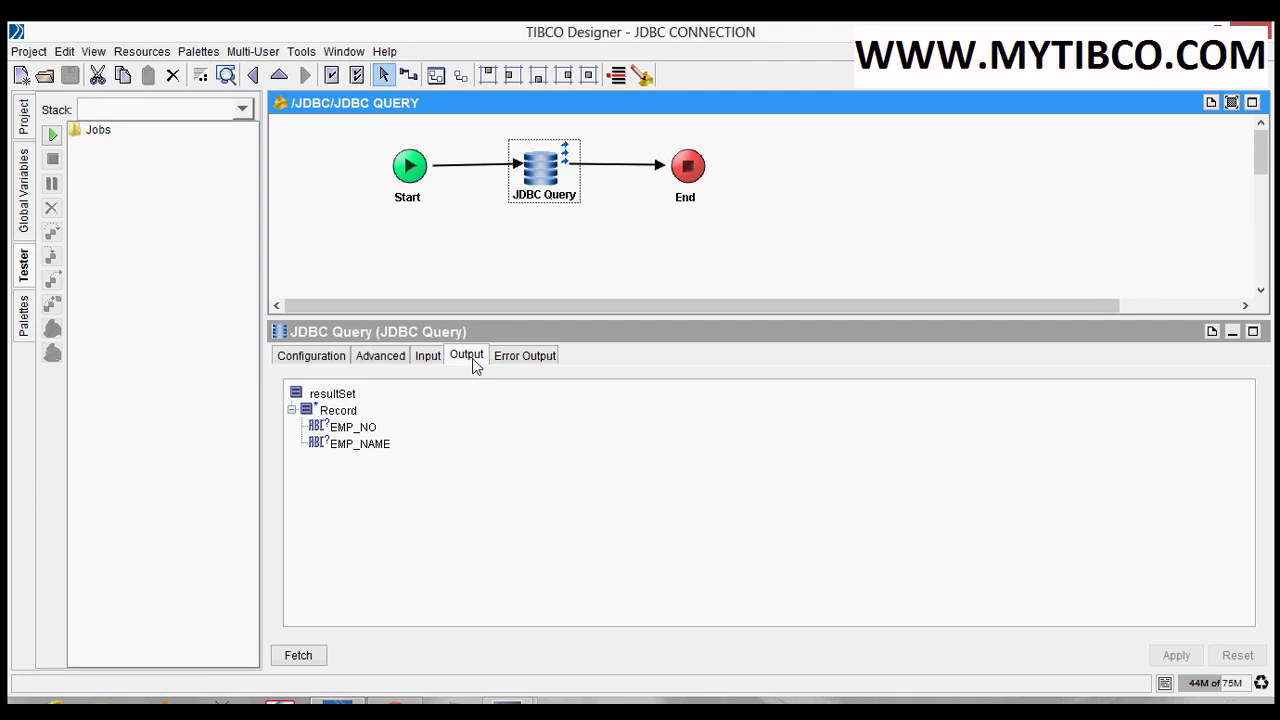
pyautogui.click(320, 358)
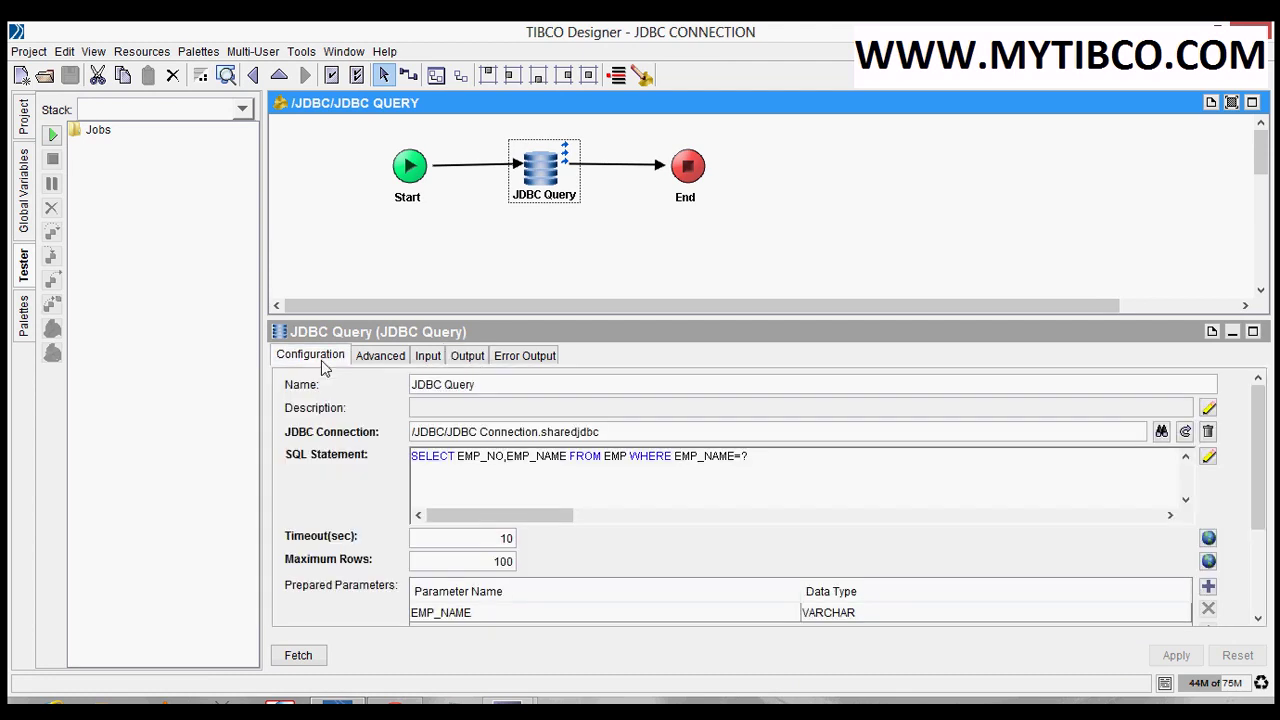
pyautogui.click(431, 286)
pyautogui.click(555, 185)
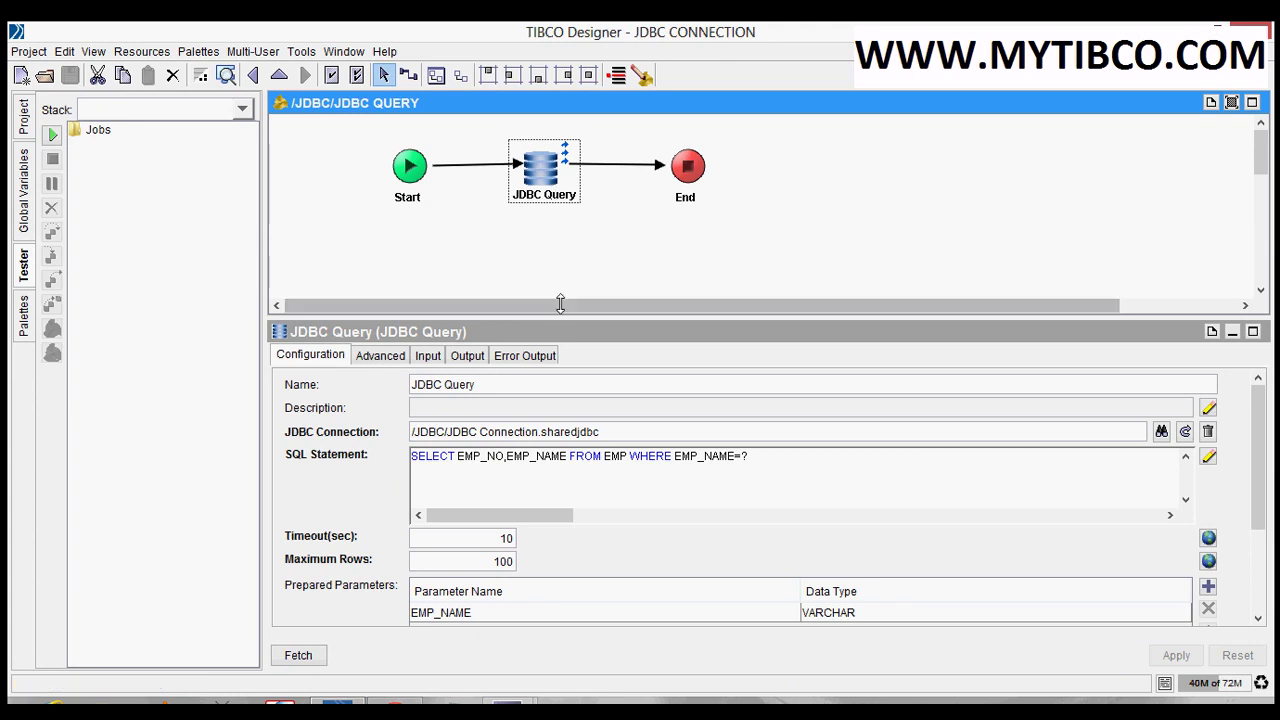
pyautogui.moveTo(556, 316); pyautogui.dragTo(580, 231)
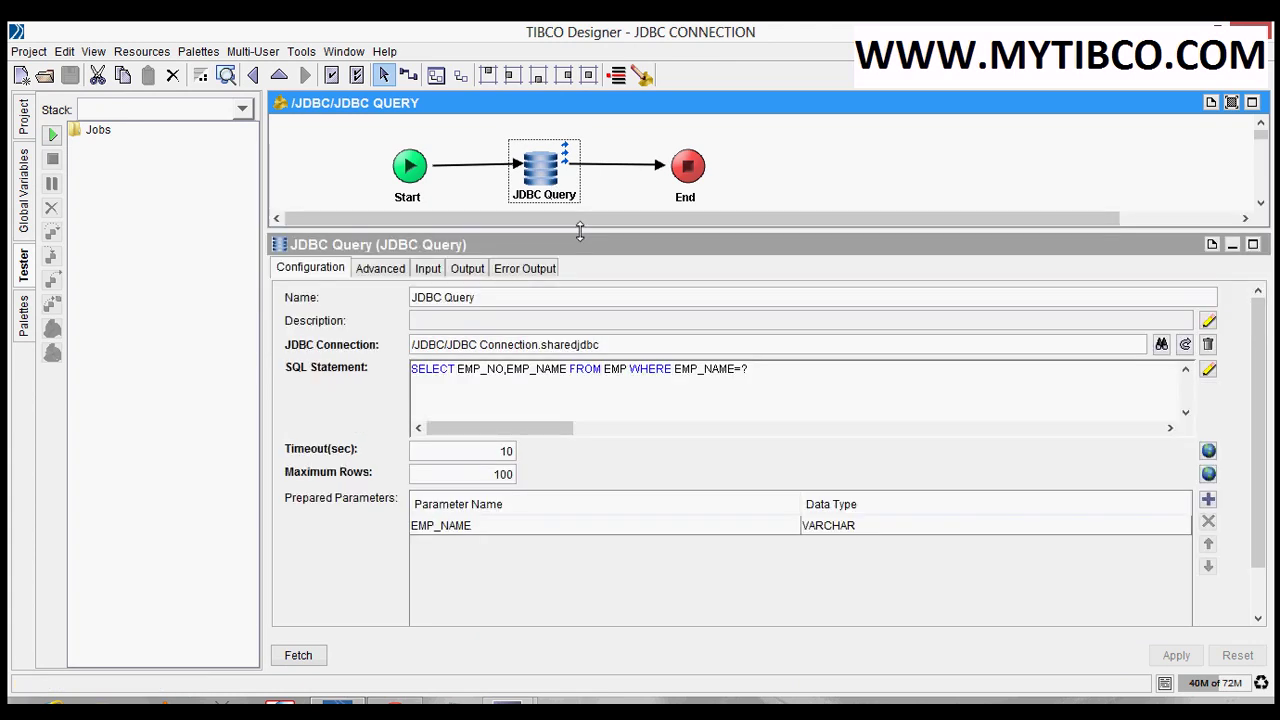
pyautogui.click(400, 270)
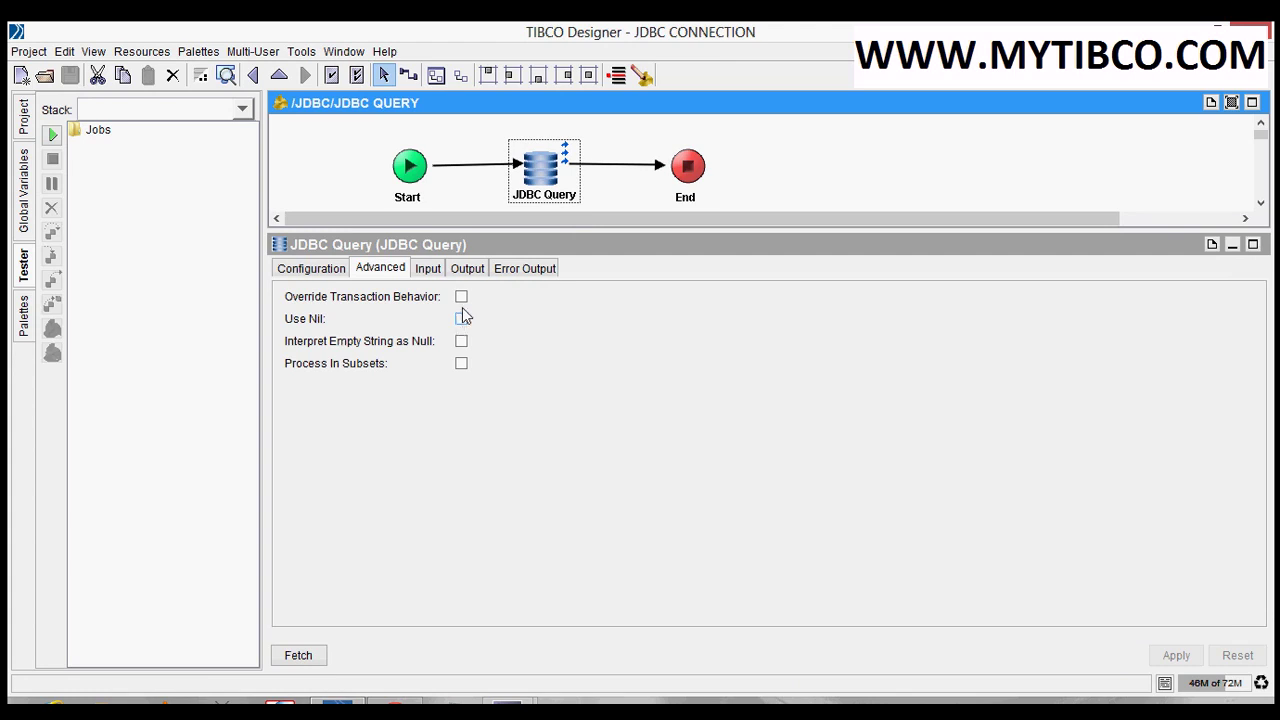
pyautogui.click(463, 270)
pyautogui.click(350, 340)
pyautogui.click(347, 358)
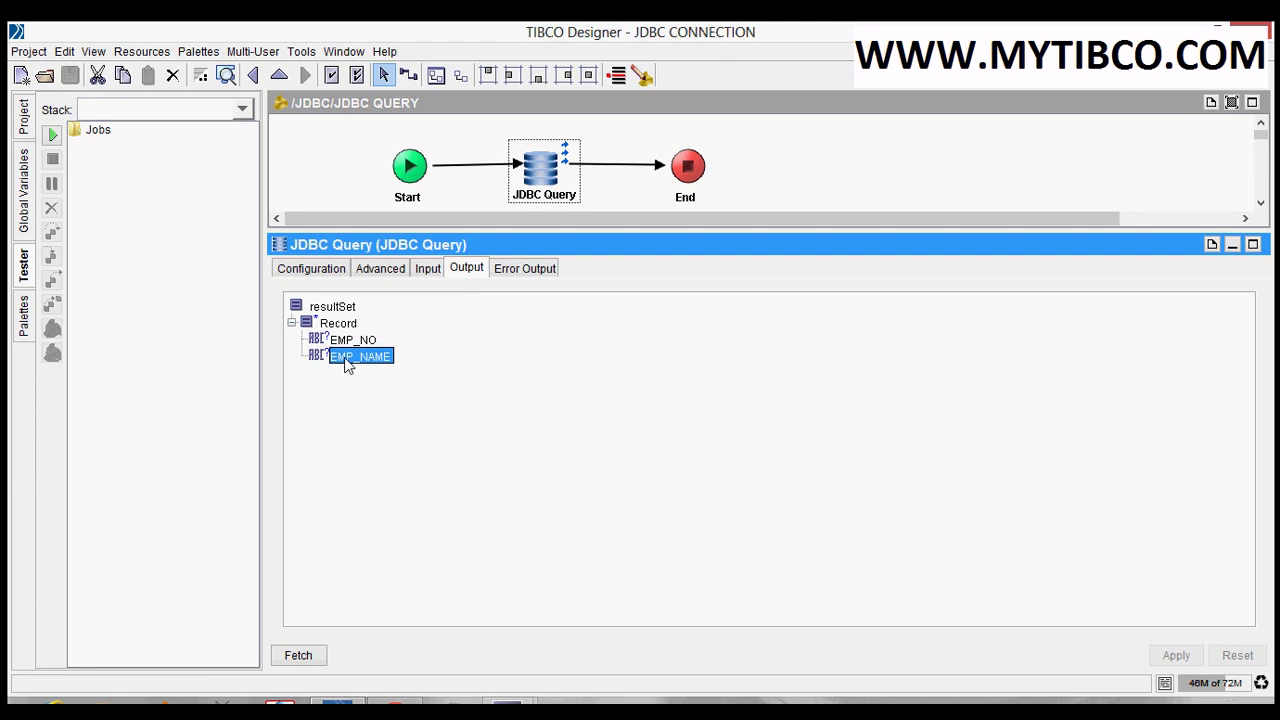
pyautogui.click(348, 342)
pyautogui.click(346, 358)
pyautogui.click(344, 344)
# Enable Use Nil in the JDBC Query's advanced options and apply the change
pyautogui.click(390, 272)
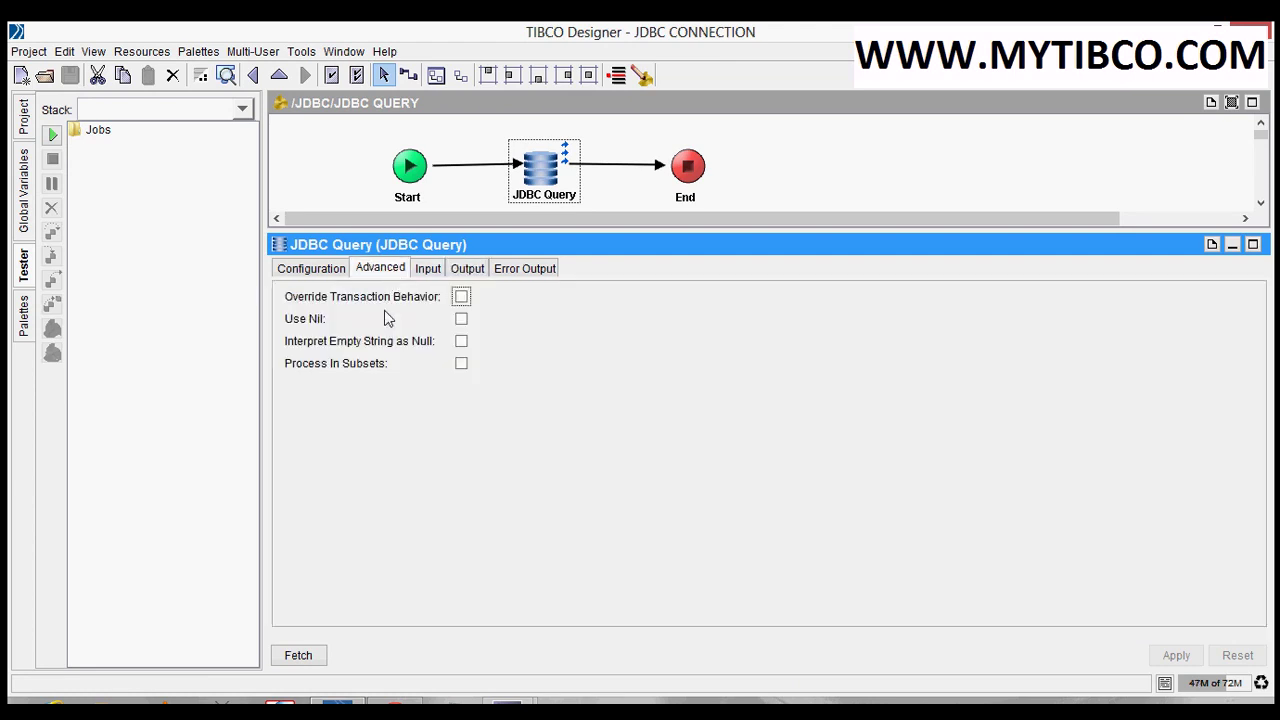
pyautogui.click(461, 319)
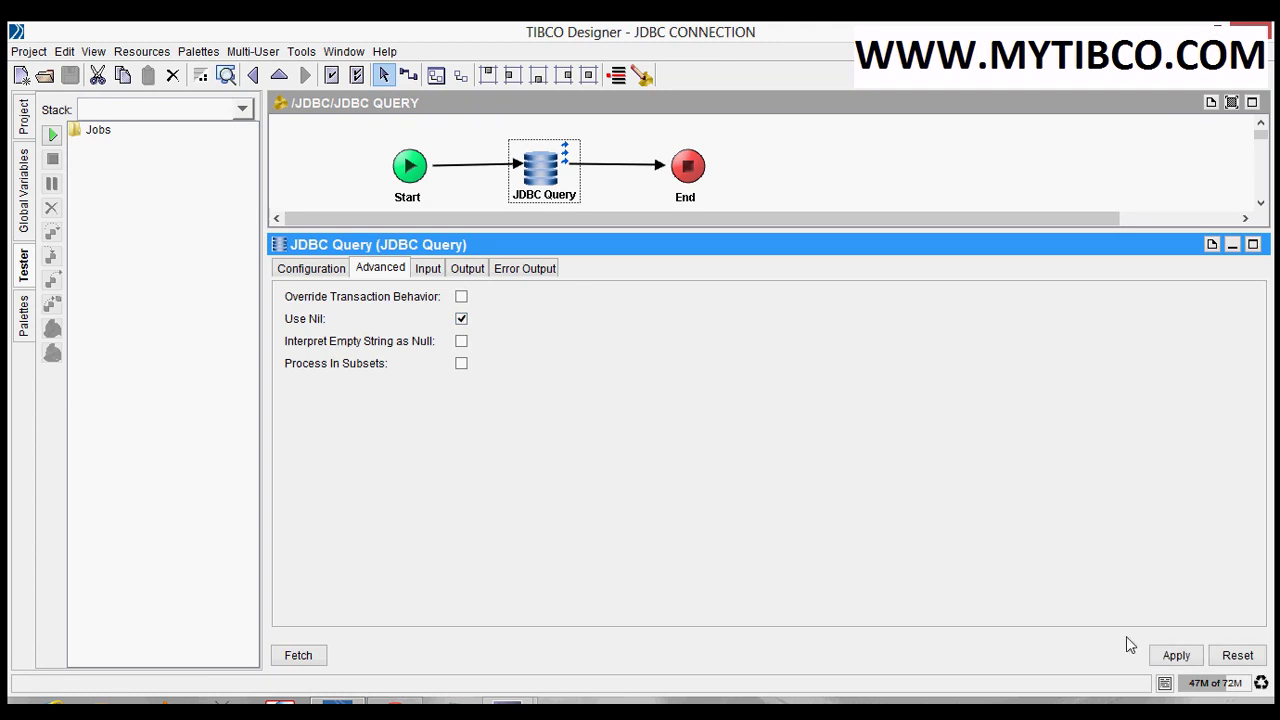
pyautogui.click(1182, 658)
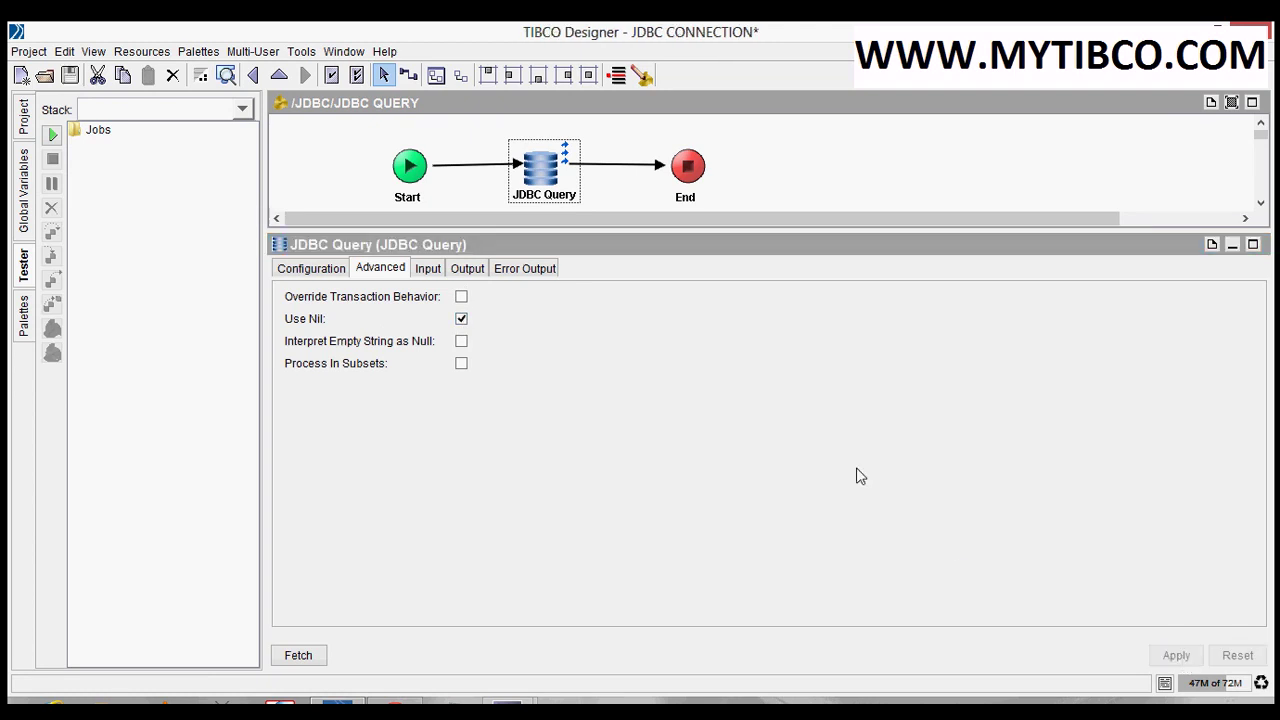
pyautogui.click(467, 273)
pyautogui.click(292, 323)
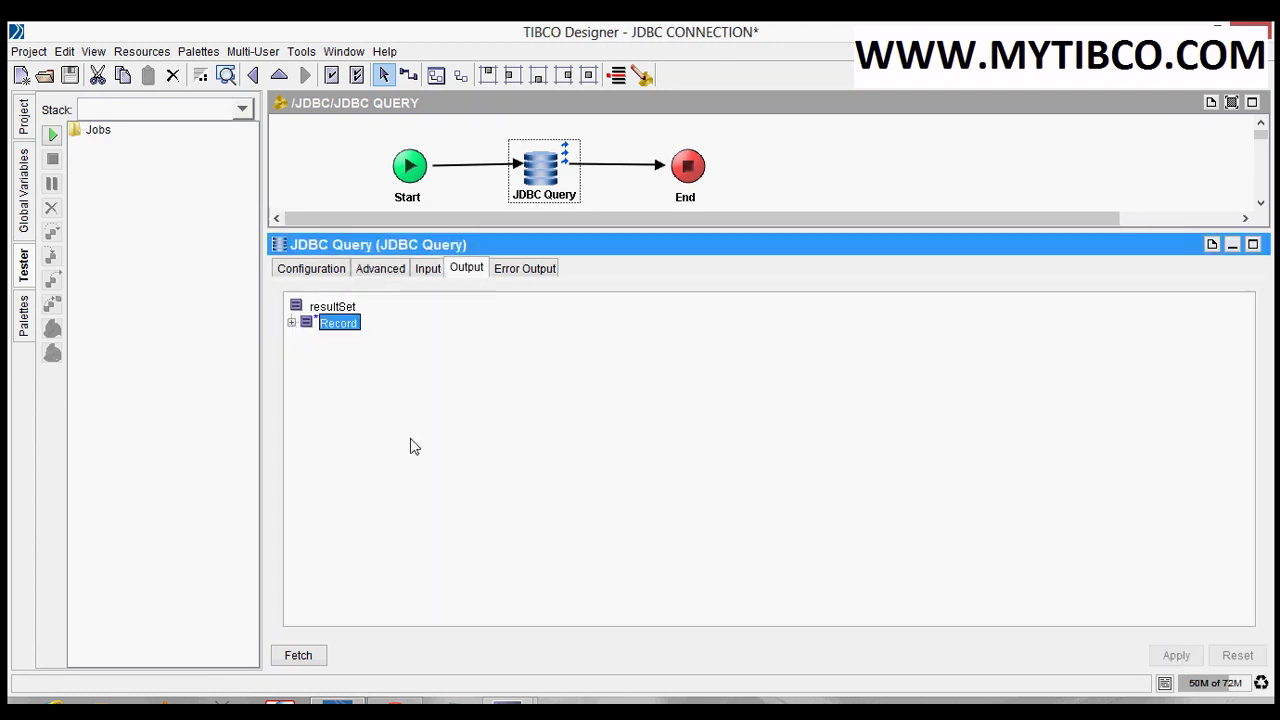
pyautogui.click(298, 655)
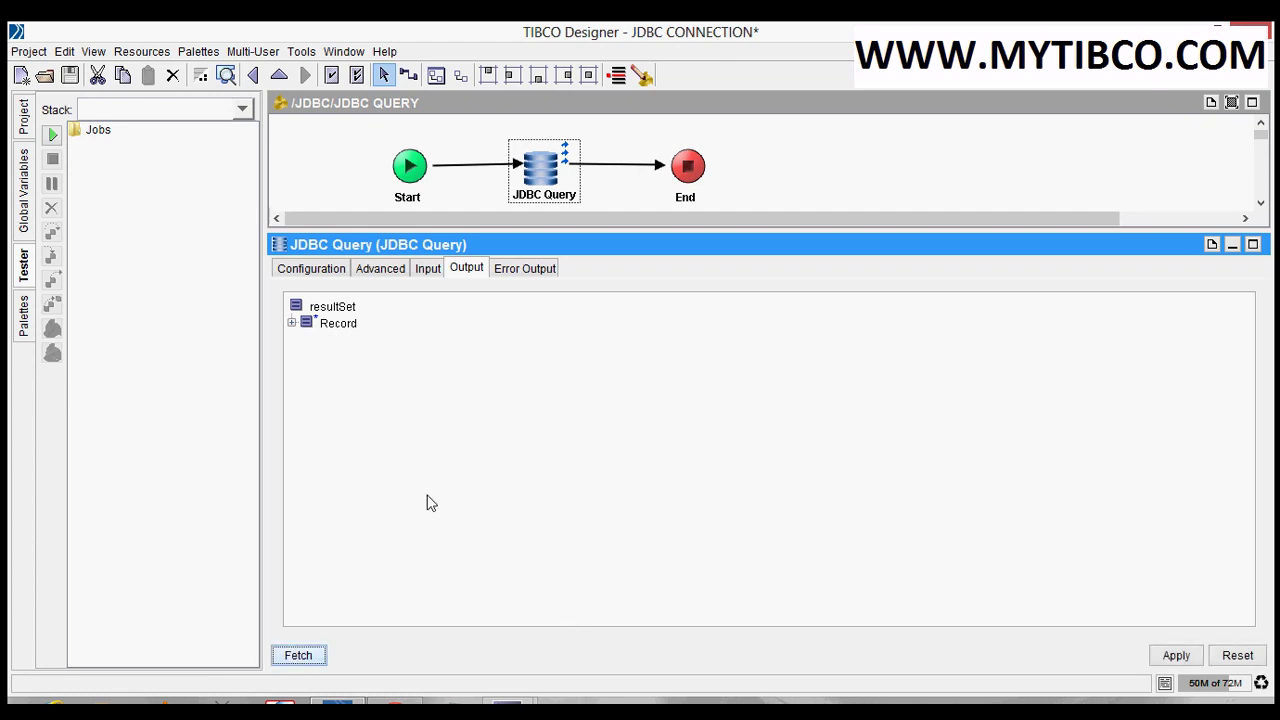
pyautogui.click(297, 326)
pyautogui.click(292, 323)
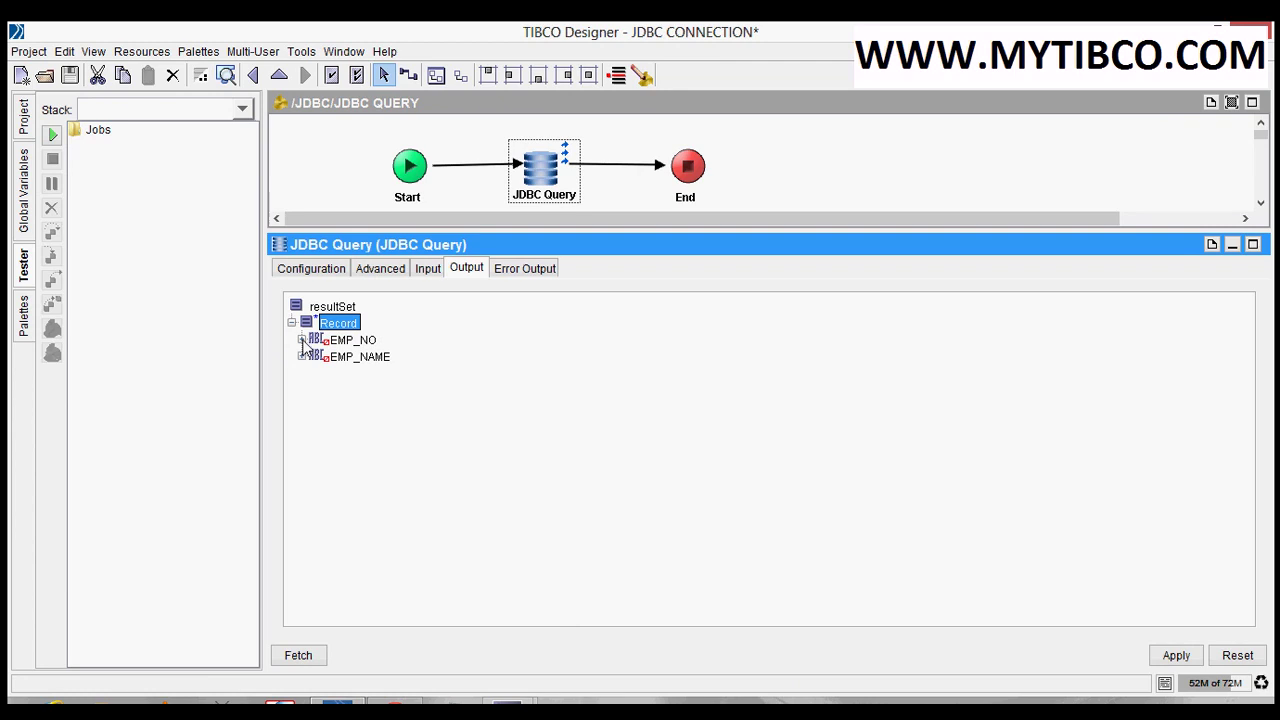
pyautogui.click(302, 340)
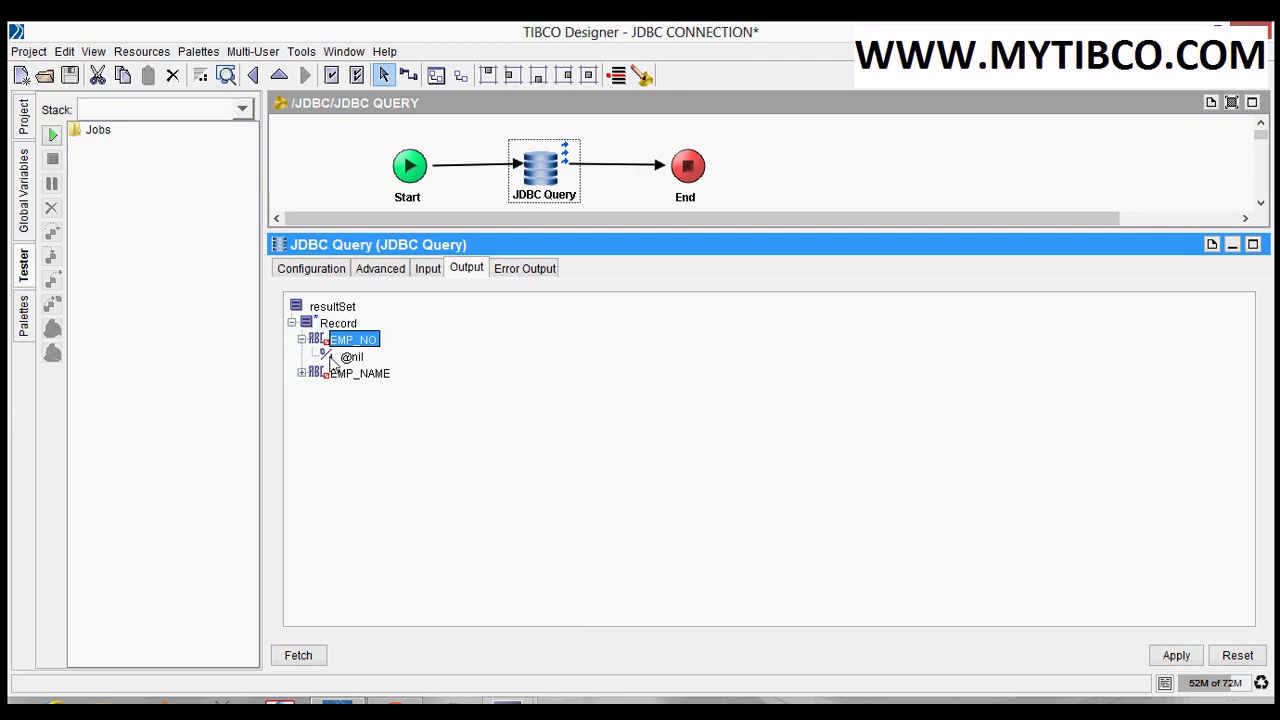
pyautogui.click(332, 358)
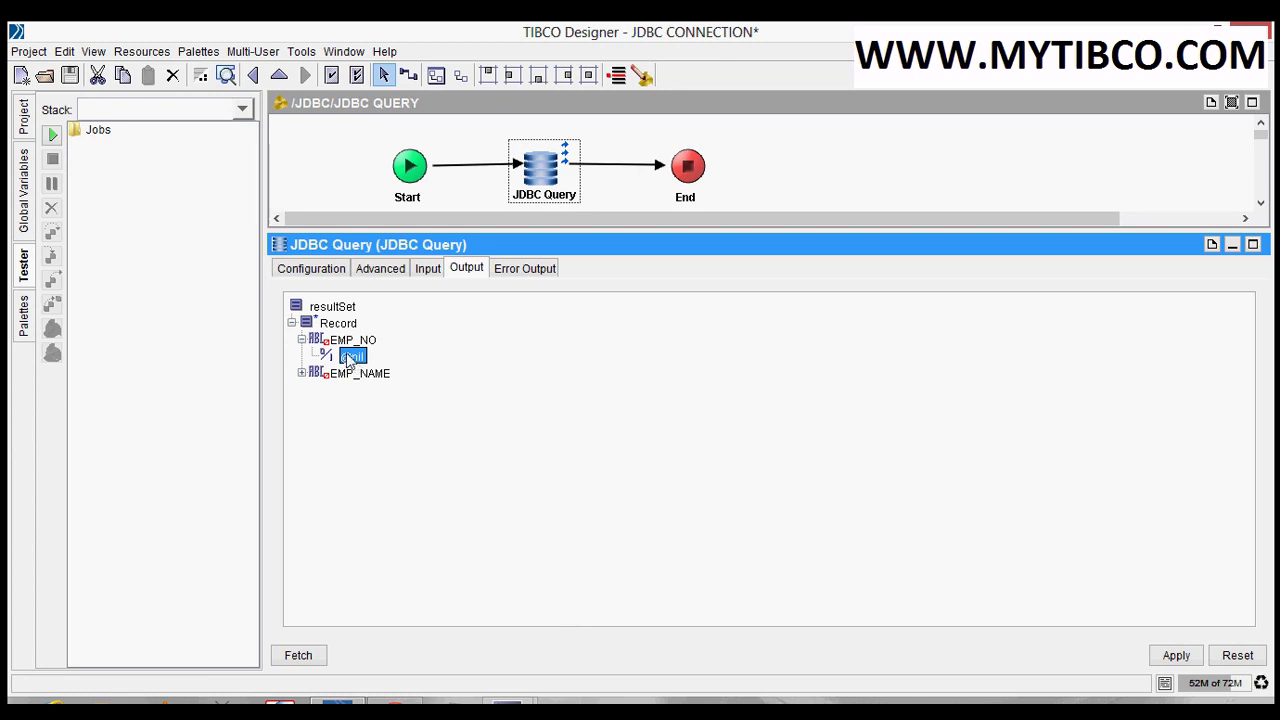
pyautogui.click(347, 342)
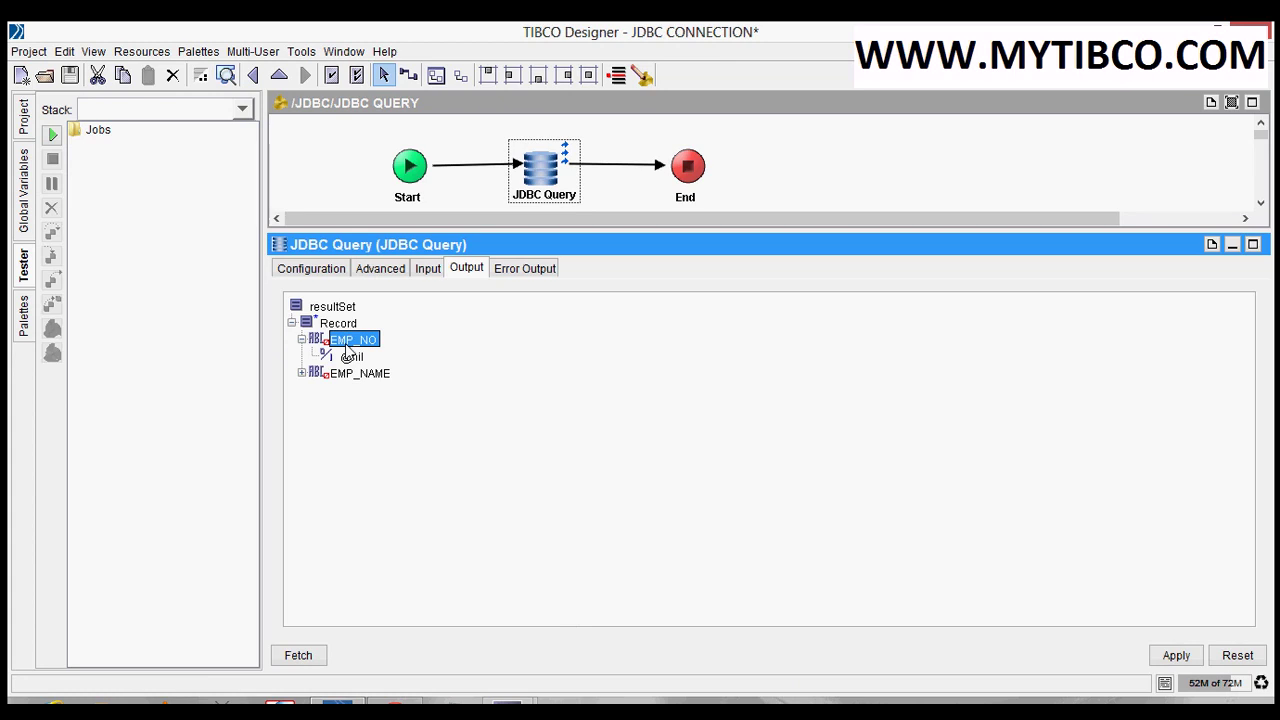
# Inspect EMP_NAME's child attribute in the output record and disable Use Nil for the JDBC Query, applying the change and refetching the schema
pyautogui.click(304, 376)
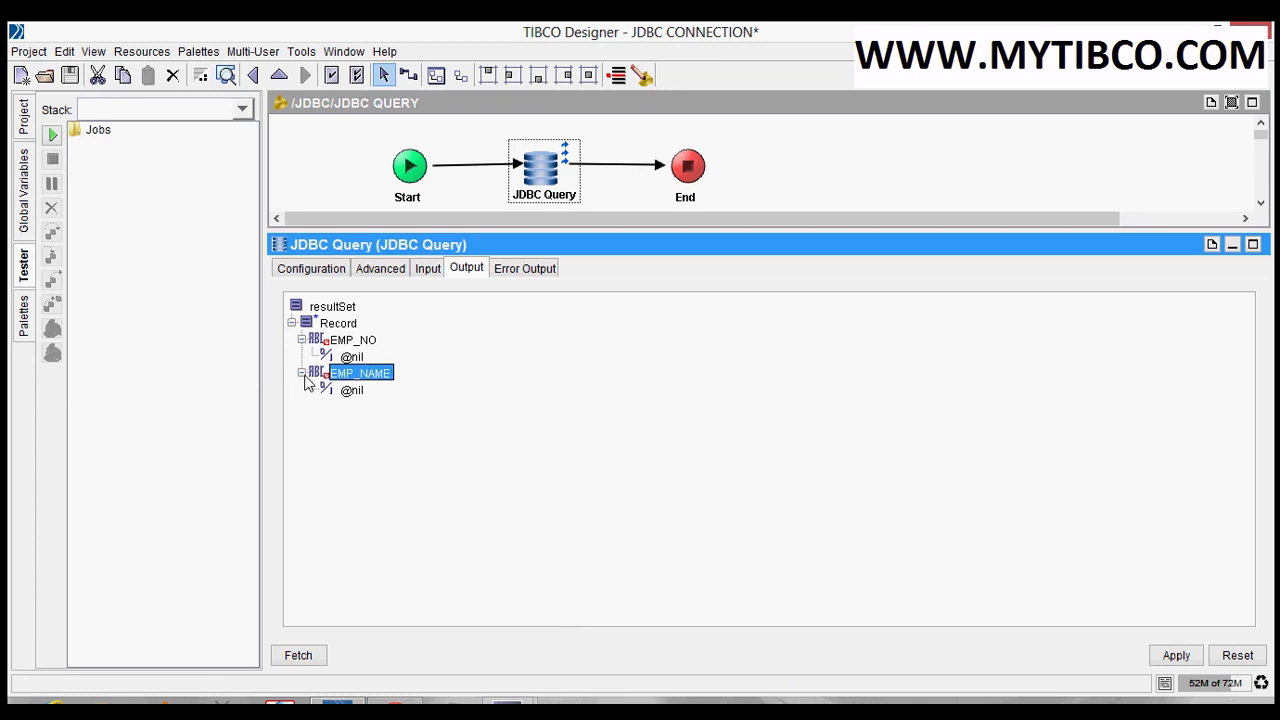
pyautogui.click(385, 272)
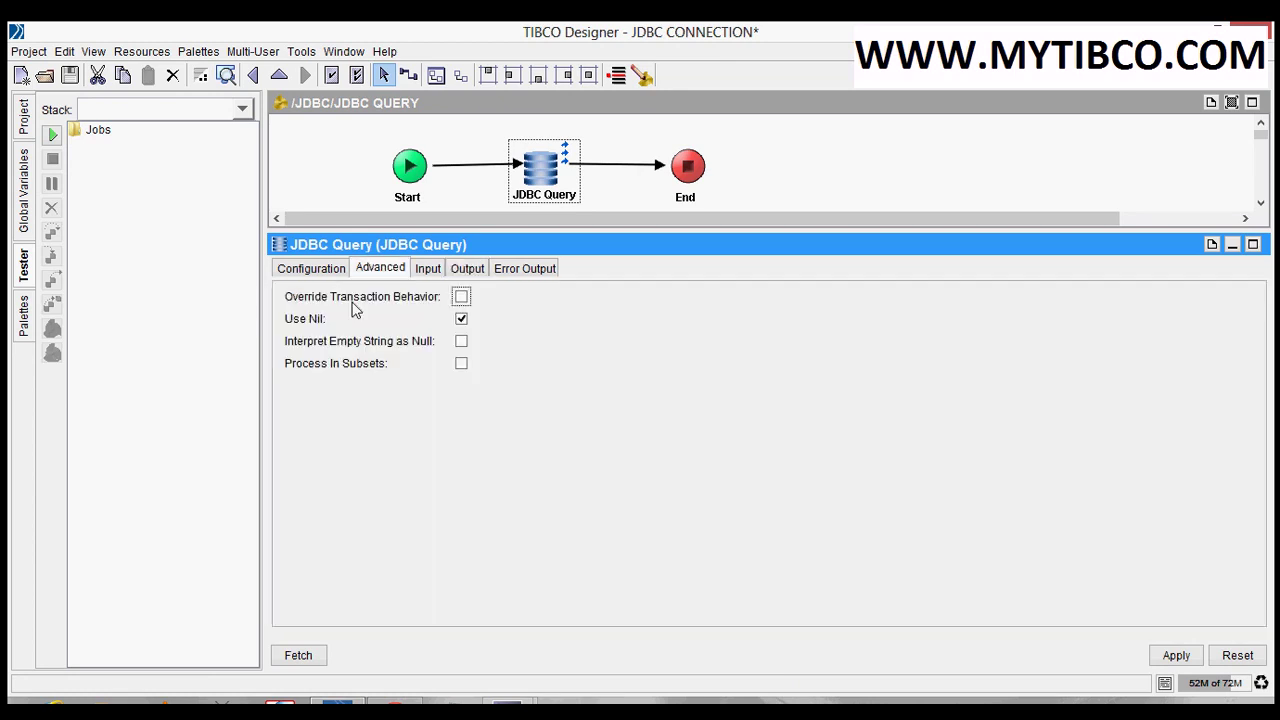
pyautogui.click(461, 319)
pyautogui.click(1170, 655)
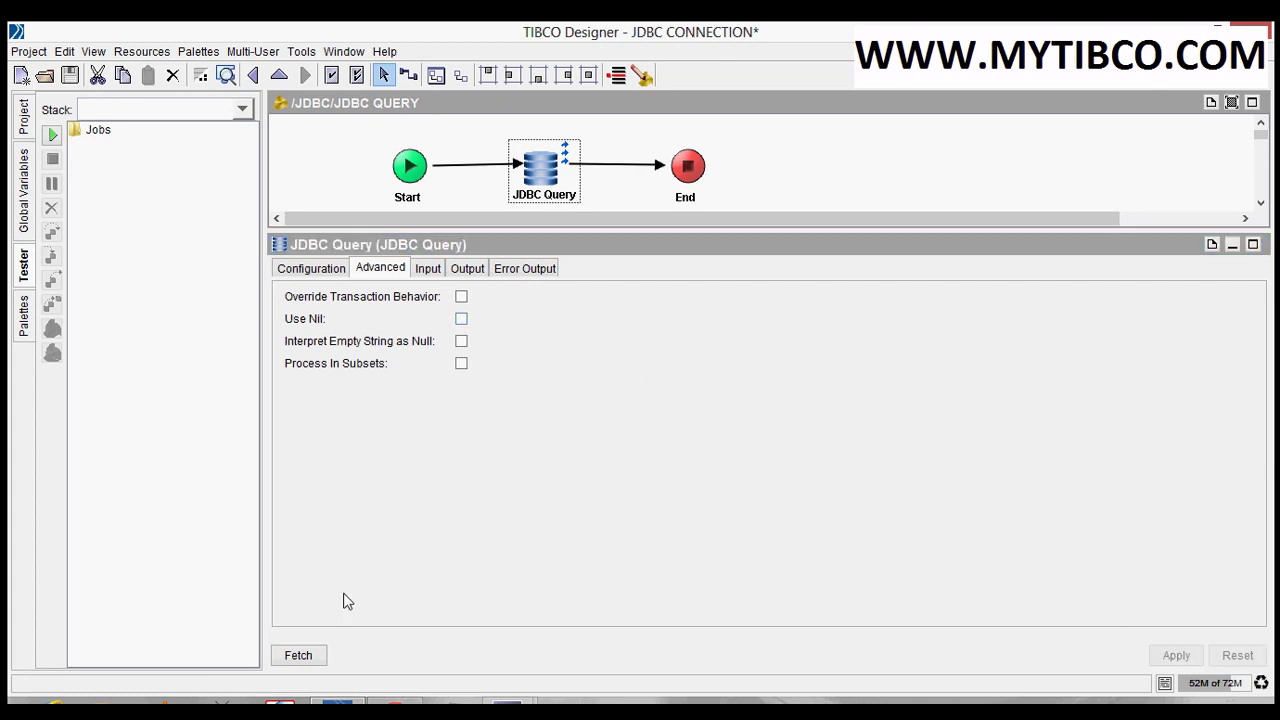
pyautogui.click(313, 652)
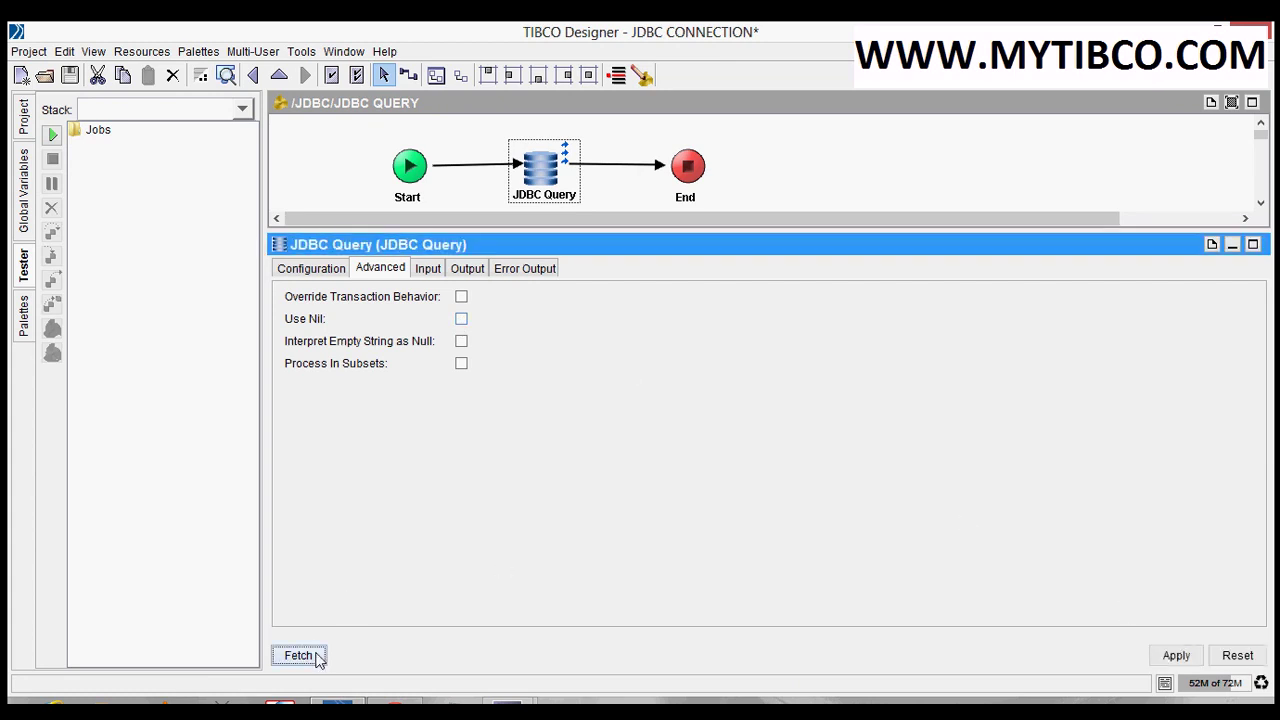
pyautogui.click(1192, 660)
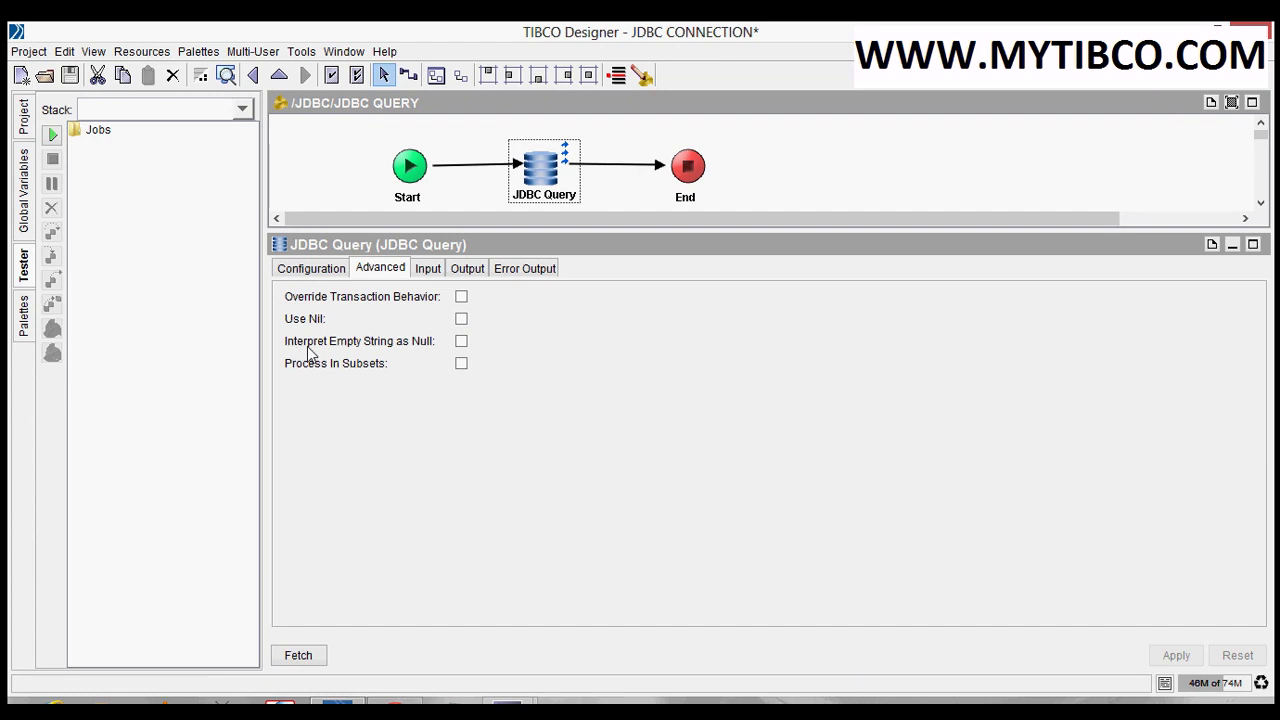
# Try the Interpret Empty String as Null and Process In Subsets options in the JDBC Query's advanced settings
pyautogui.click(461, 341)
pyautogui.click(463, 343)
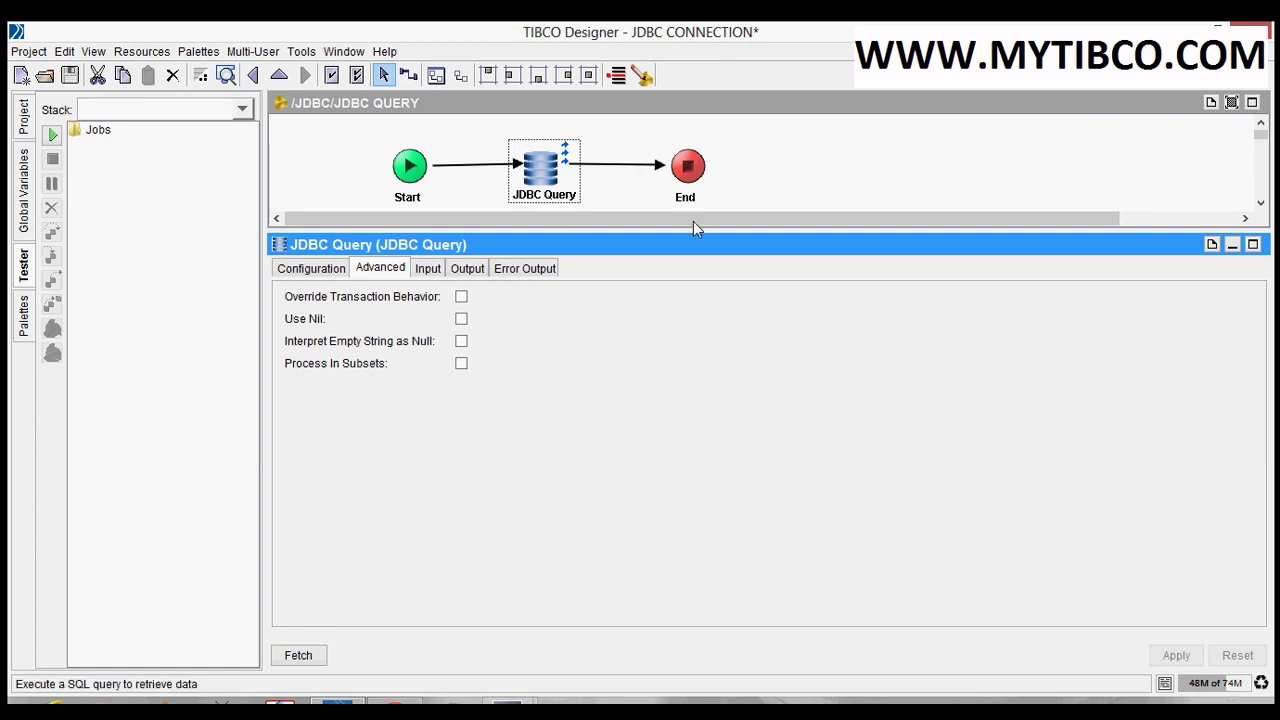
pyautogui.moveTo(693, 229); pyautogui.dragTo(697, 279)
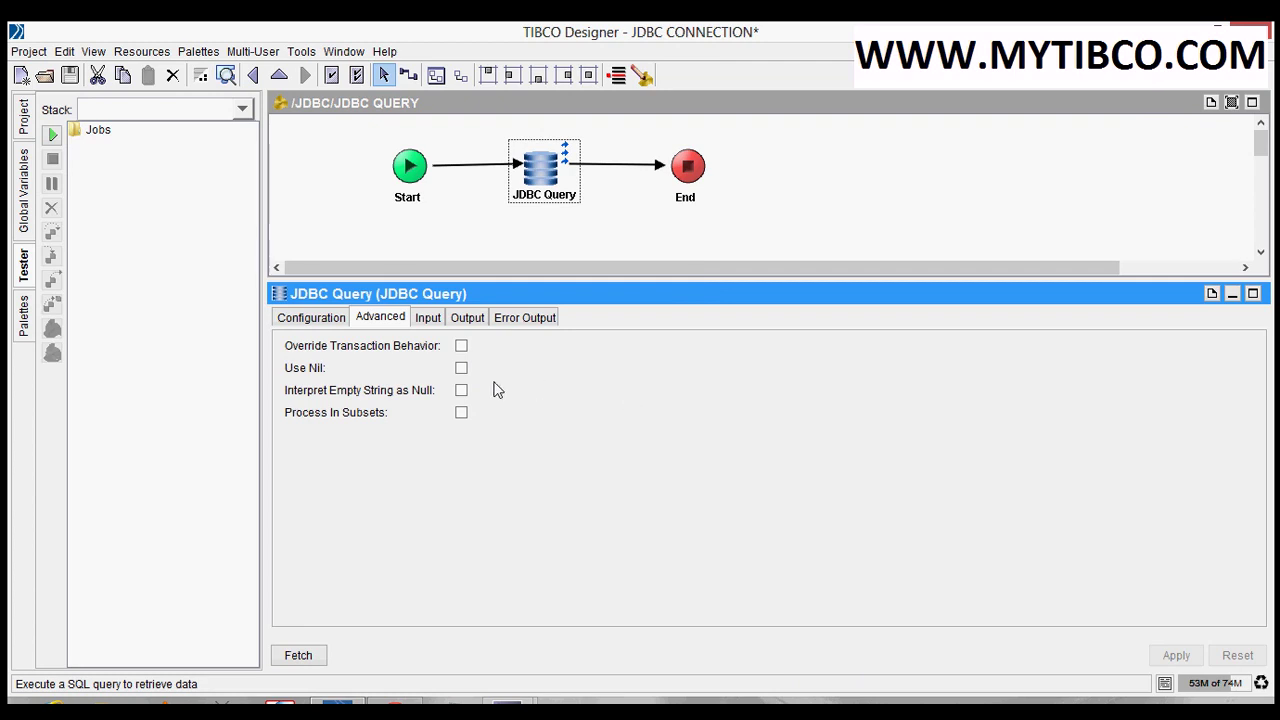
pyautogui.click(461, 391)
pyautogui.click(462, 392)
pyautogui.click(462, 414)
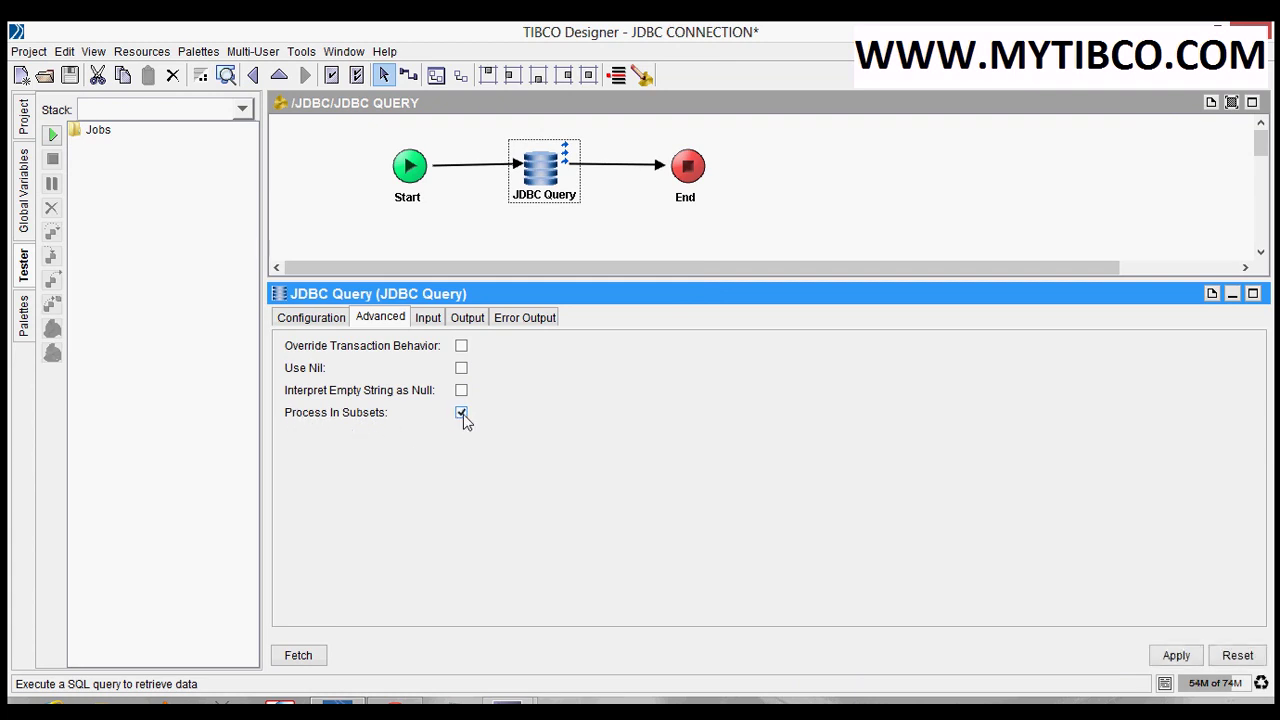
pyautogui.click(462, 414)
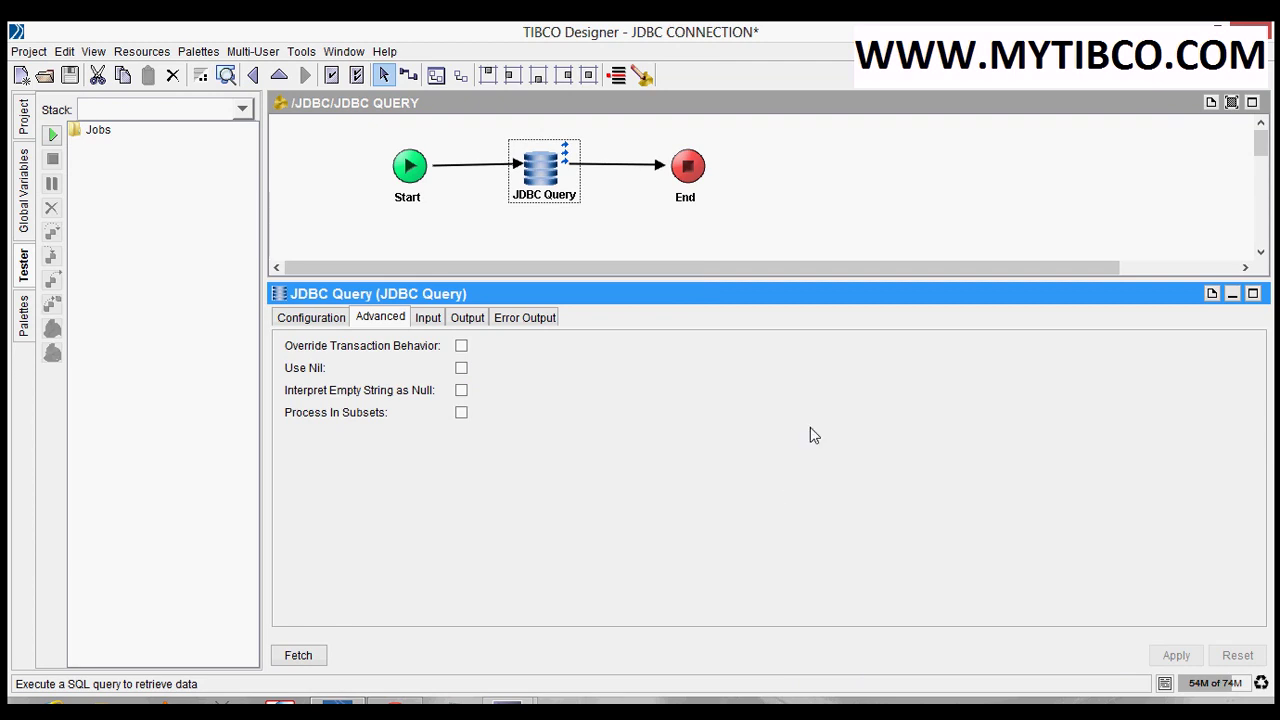
# Deselect the JDBC Query activity in the process and save the project
pyautogui.click(636, 245)
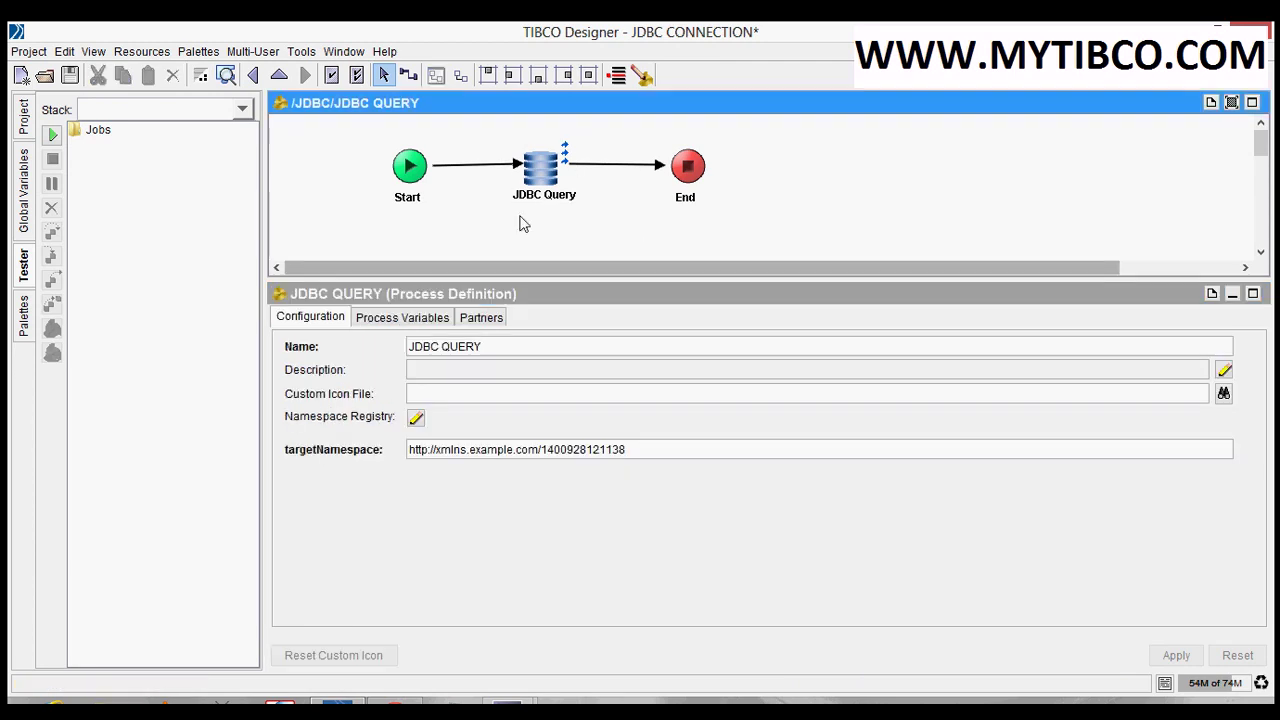
pyautogui.click(72, 80)
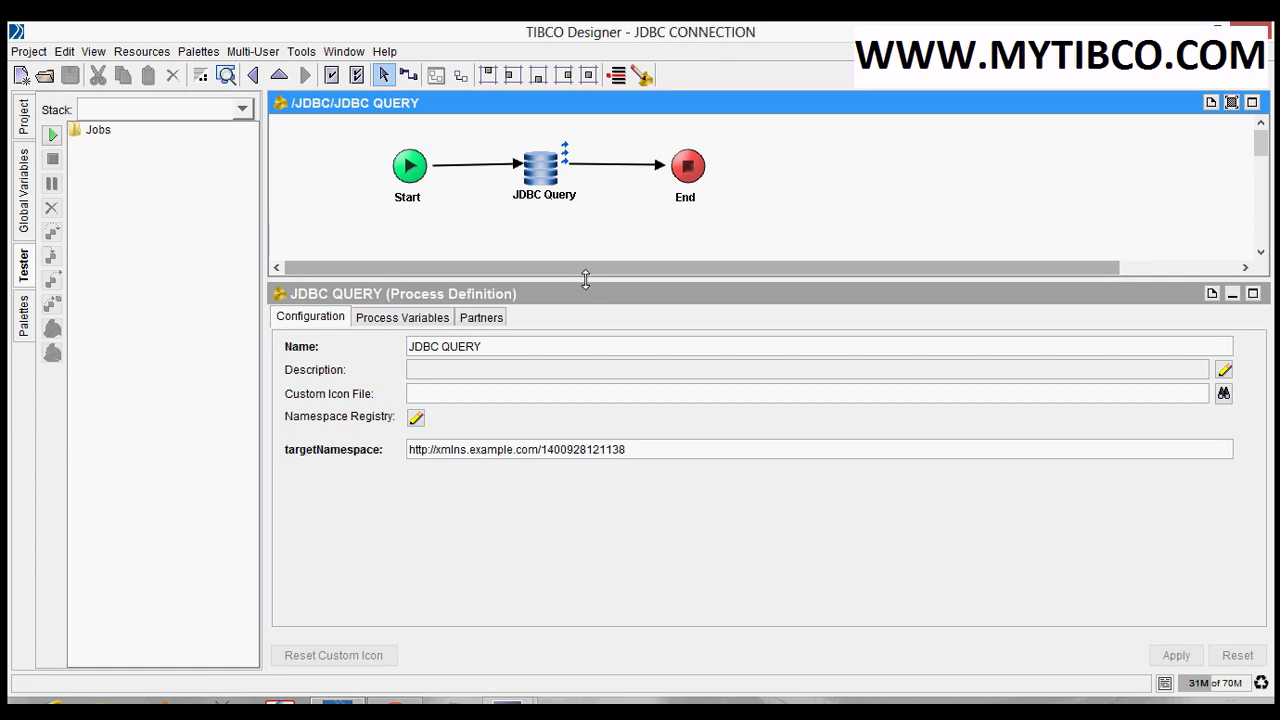
# Set the JDBC Query's Maximum Rows to 0 in its configuration and apply the change
pyautogui.moveTo(586, 277); pyautogui.dragTo(586, 325)
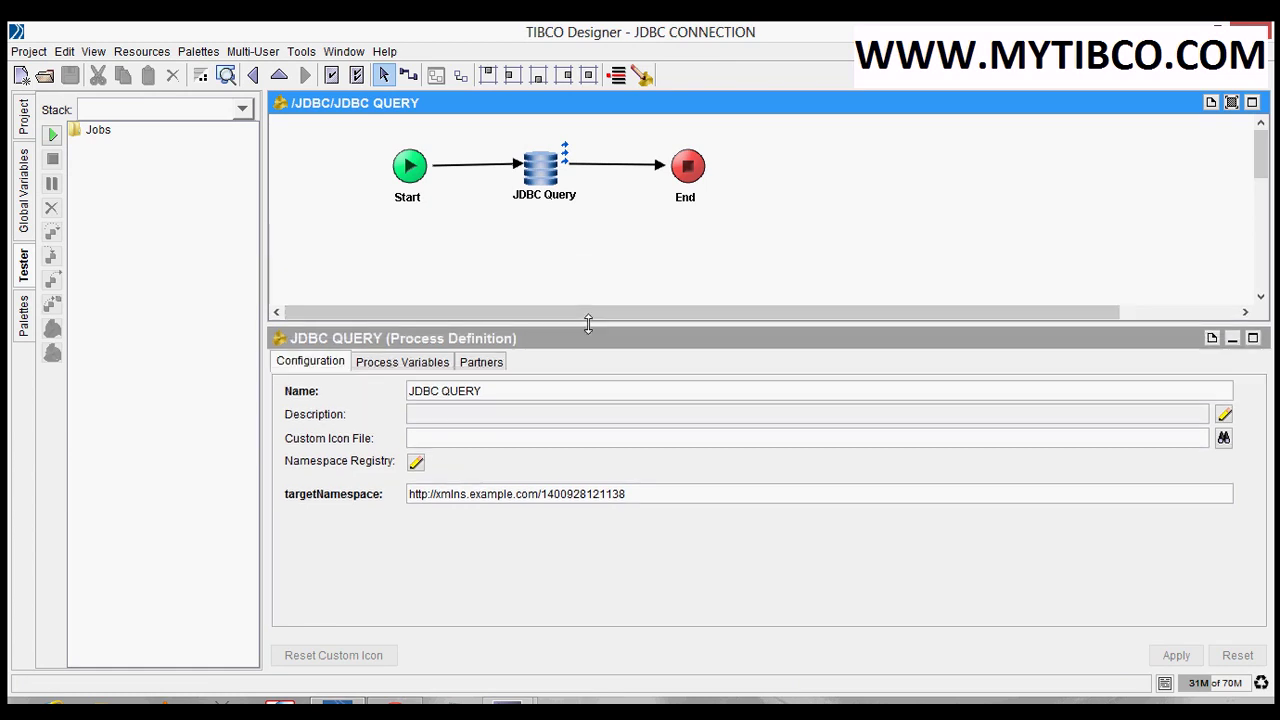
pyautogui.click(557, 178)
pyautogui.click(336, 363)
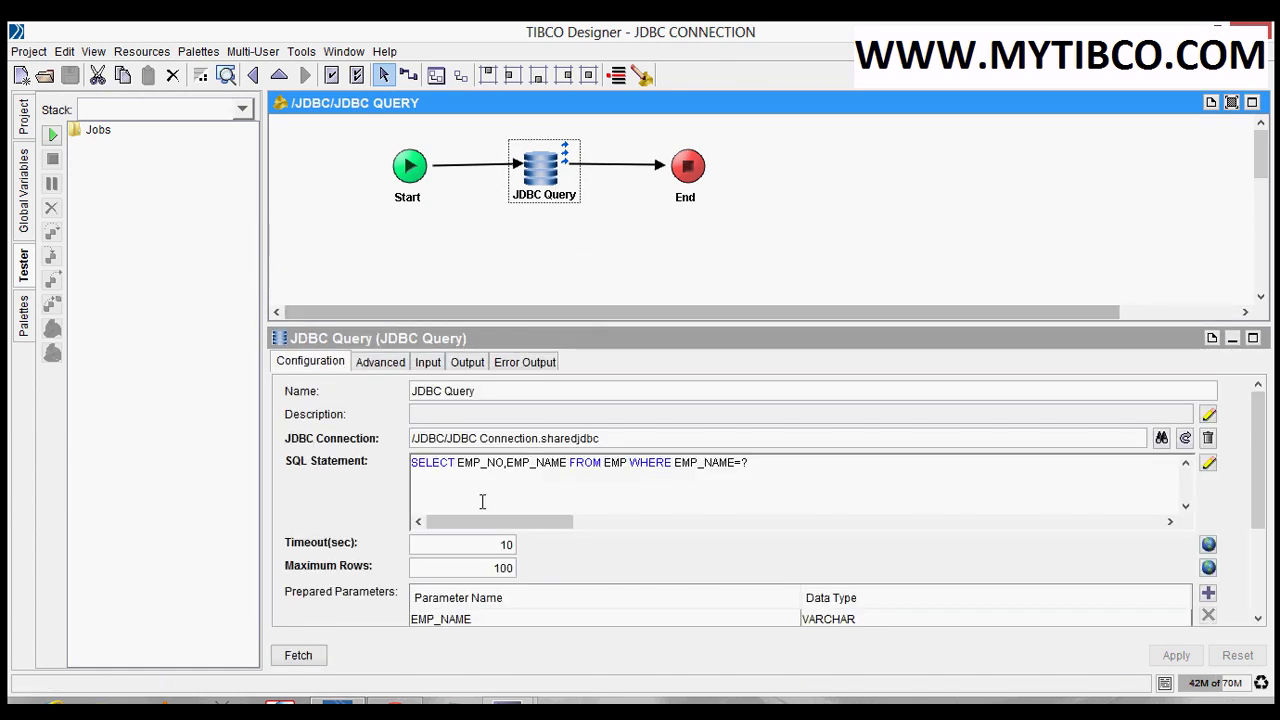
pyautogui.doubleClick(503, 567)
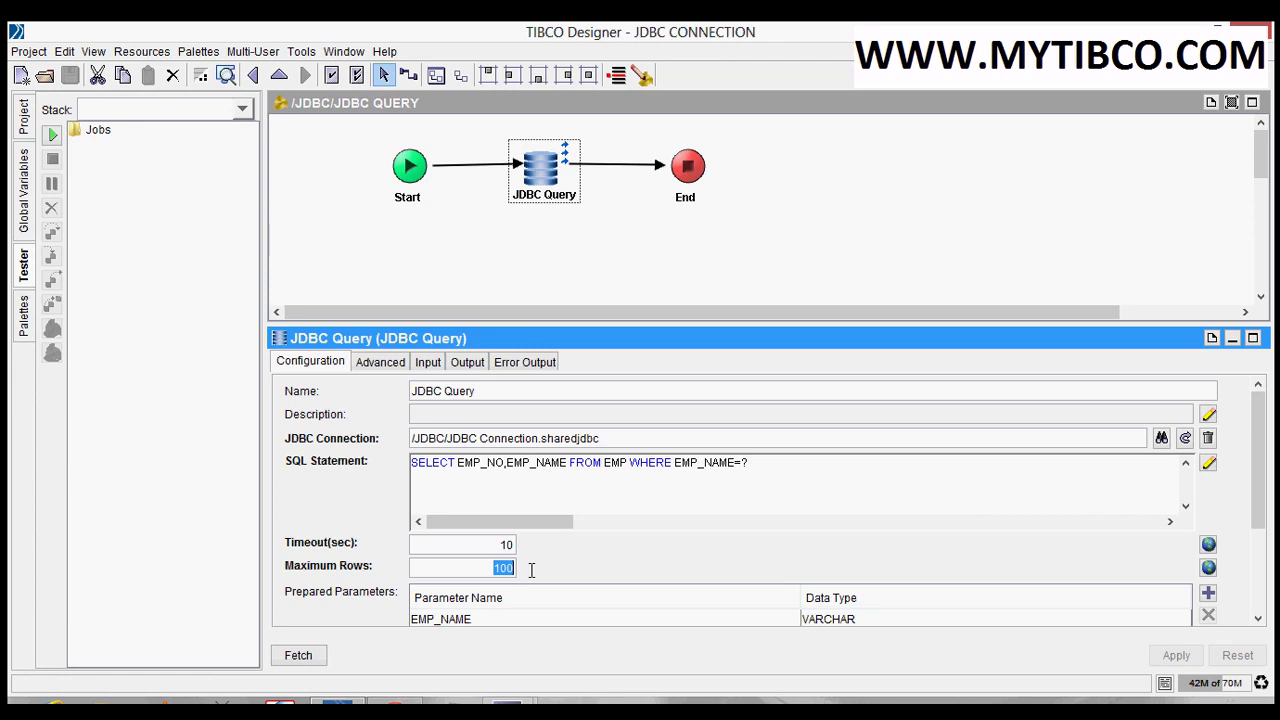
pyautogui.write('0')
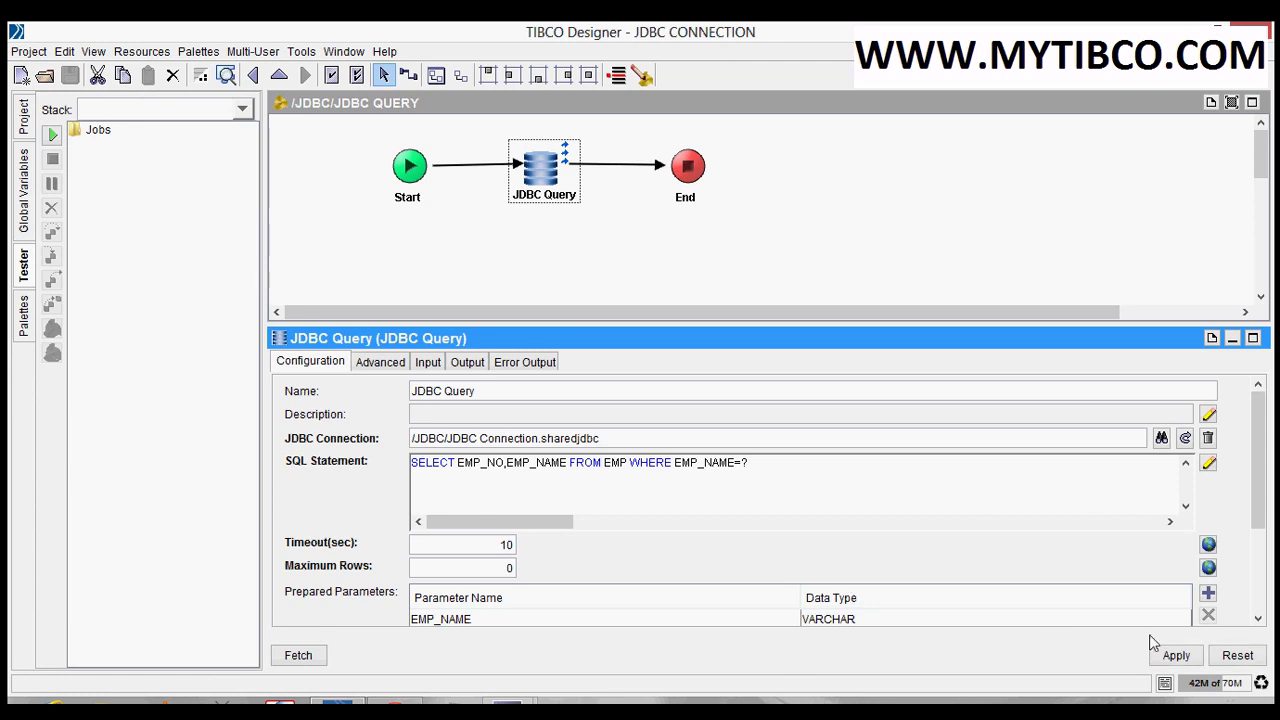
pyautogui.click(1172, 657)
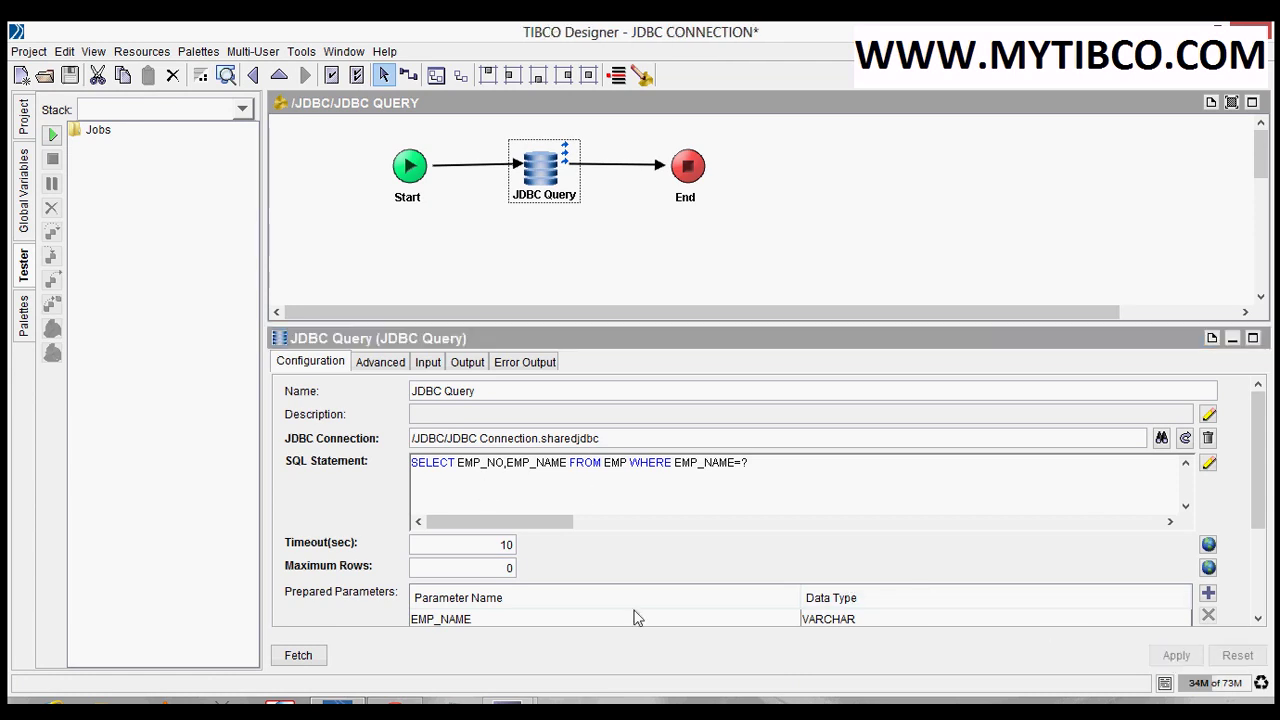
# Fetch the JDBC Query's schema again and leave the activity without applying the pending changes
pyautogui.click(305, 656)
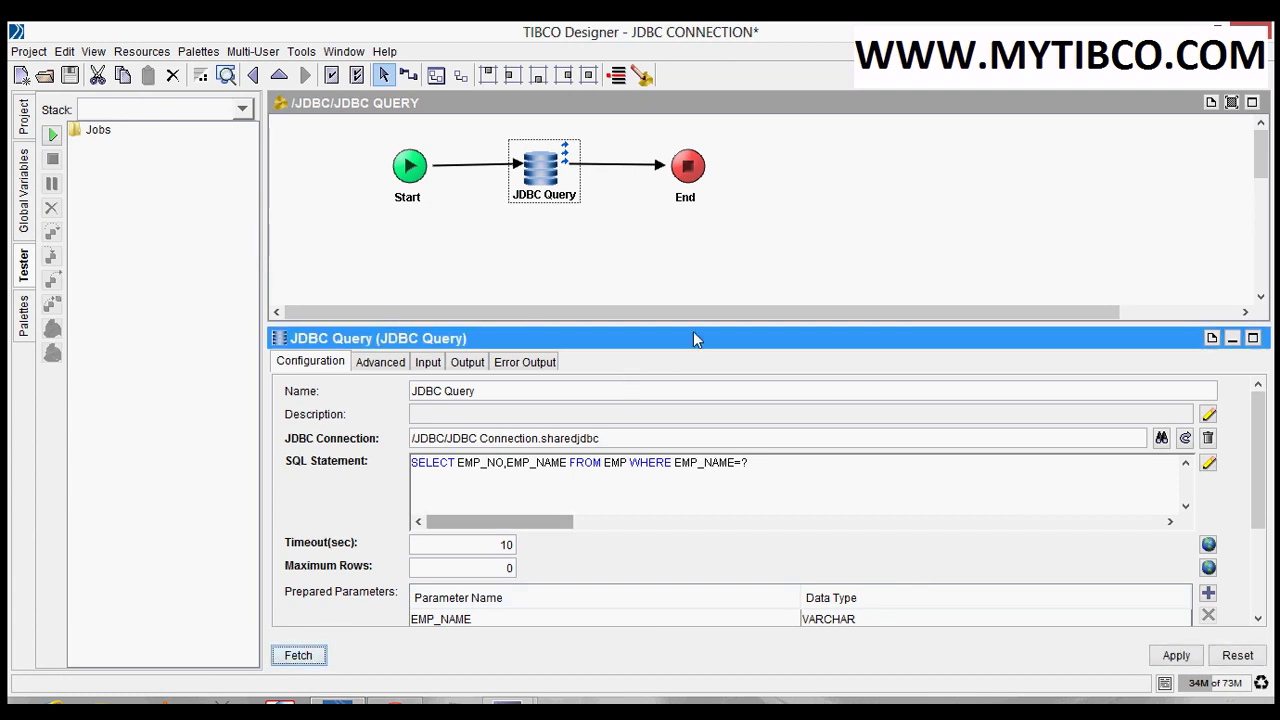
pyautogui.moveTo(699, 322); pyautogui.dragTo(710, 247)
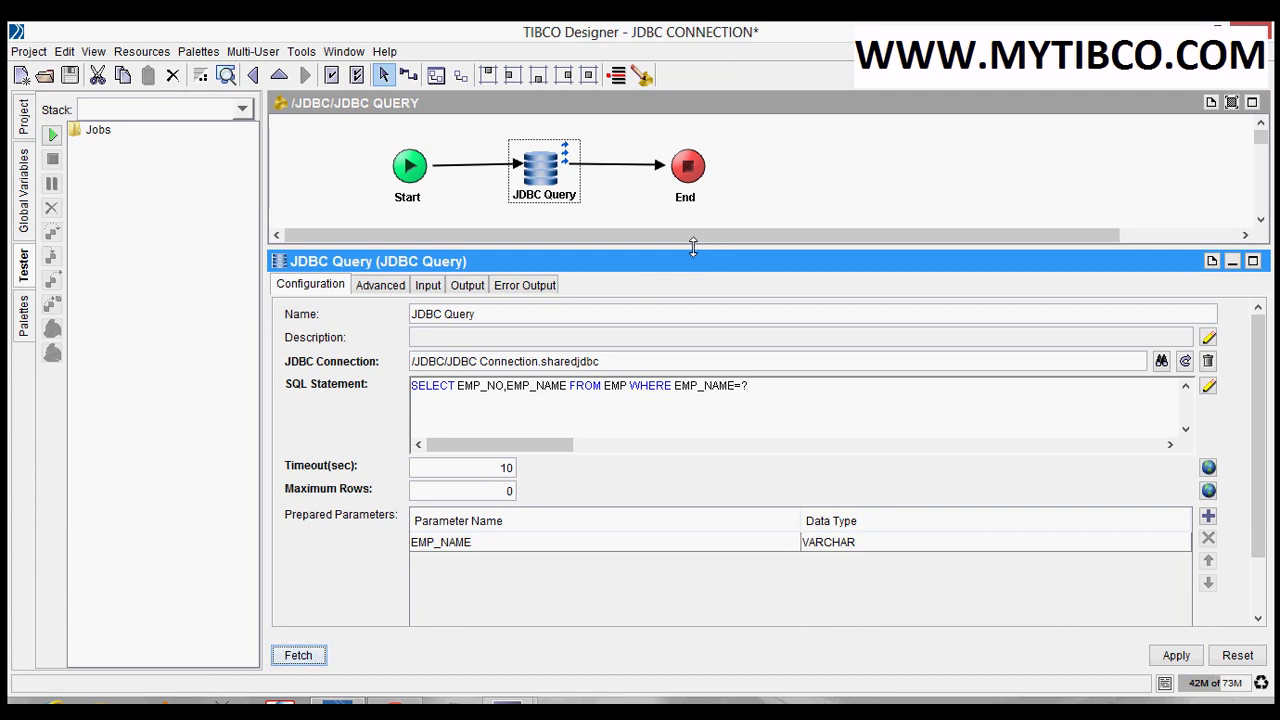
pyautogui.click(649, 215)
pyautogui.click(640, 392)
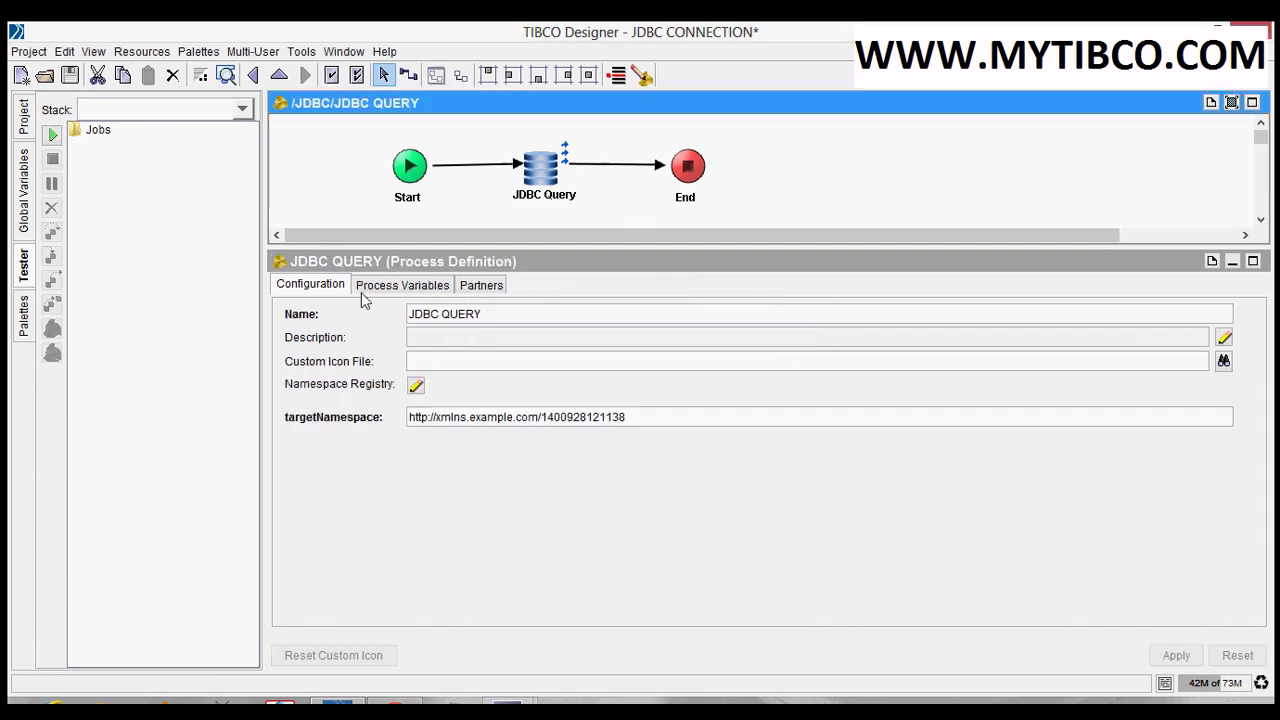
# Enable Process In Subsets in the JDBC Query's advanced options and apply the change
pyautogui.click(540, 190)
pyautogui.click(386, 288)
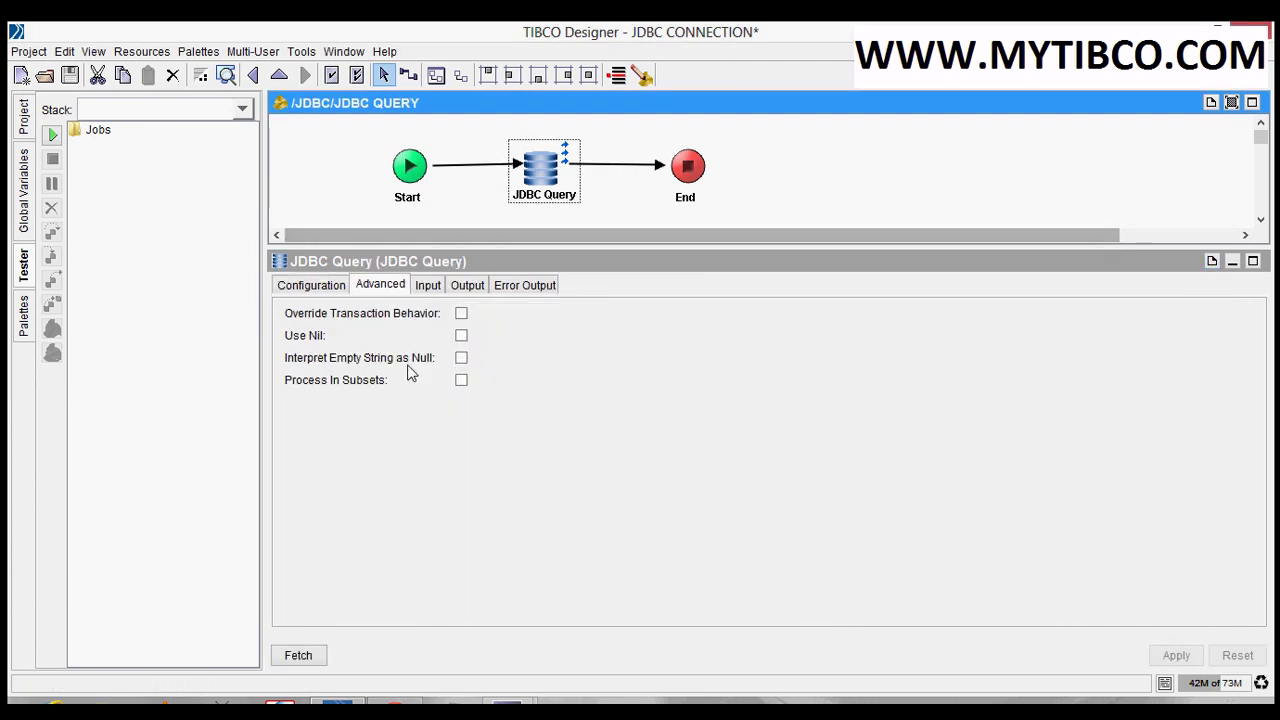
pyautogui.click(461, 381)
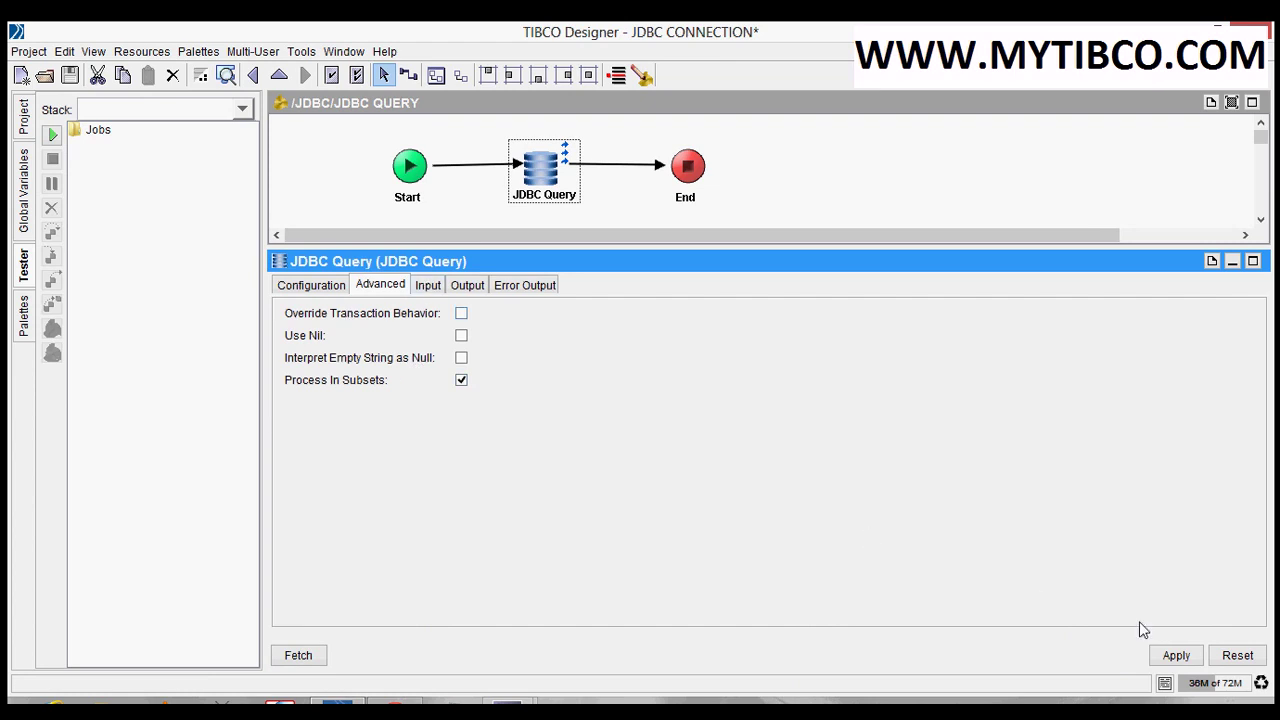
pyautogui.click(1172, 656)
# Set the subsetSize element of the JDBC Query's activity input to 1000 and apply the mapping
pyautogui.click(426, 286)
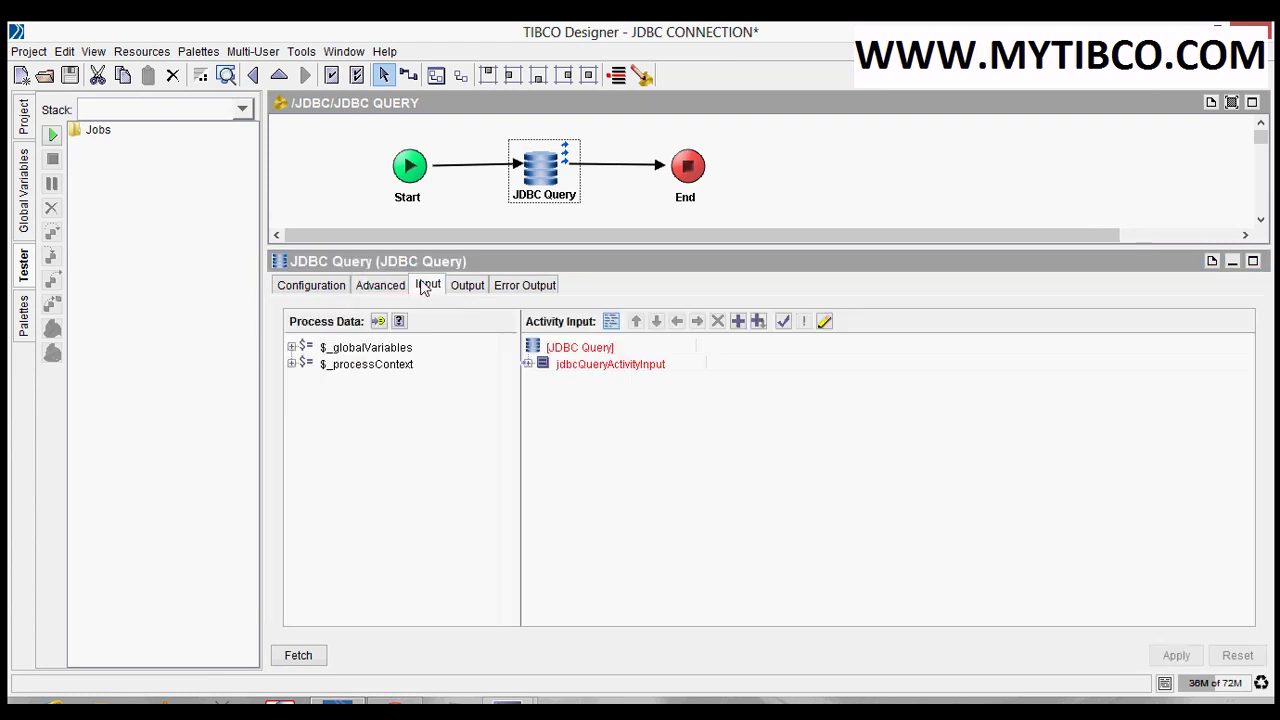
pyautogui.click(530, 364)
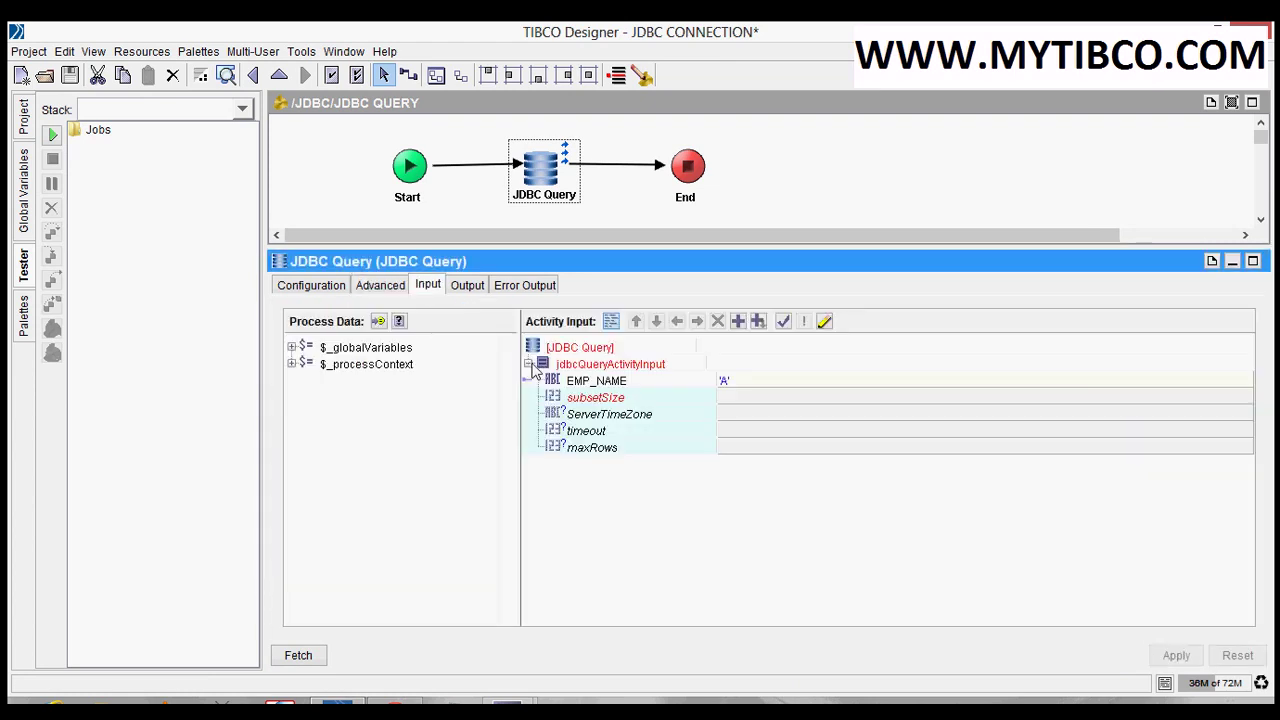
pyautogui.click(753, 398)
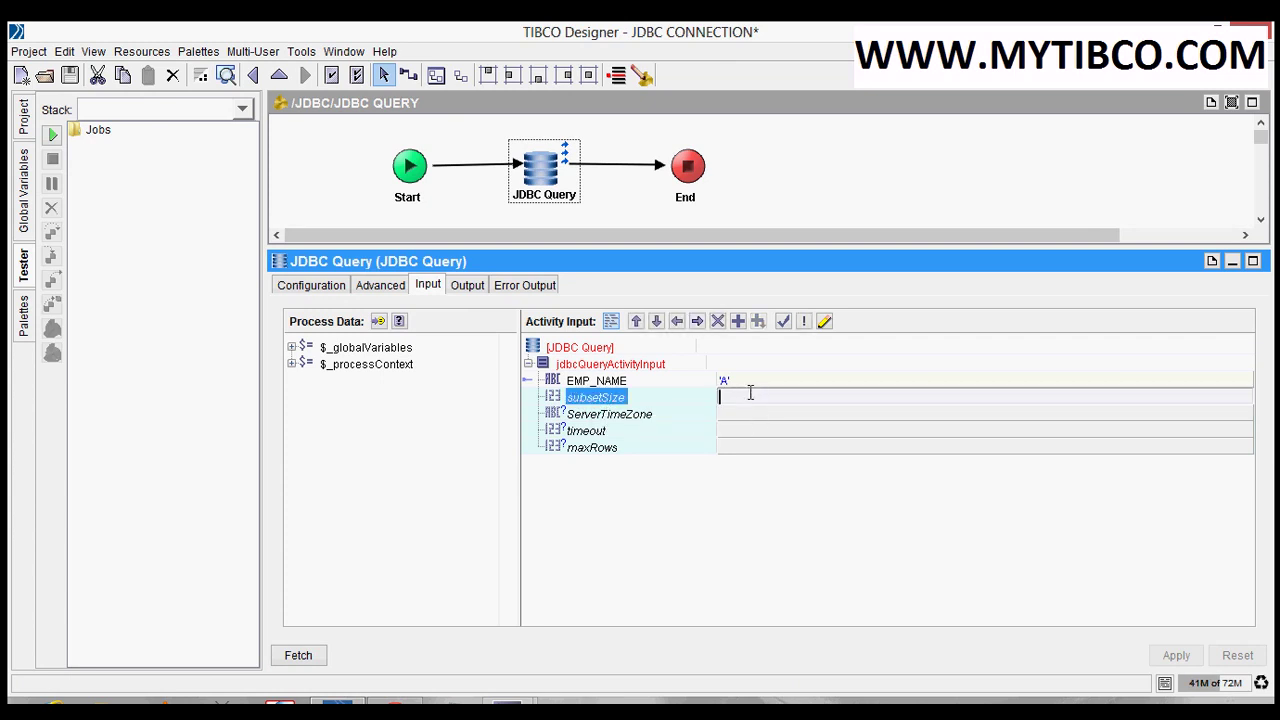
pyautogui.write('1000')
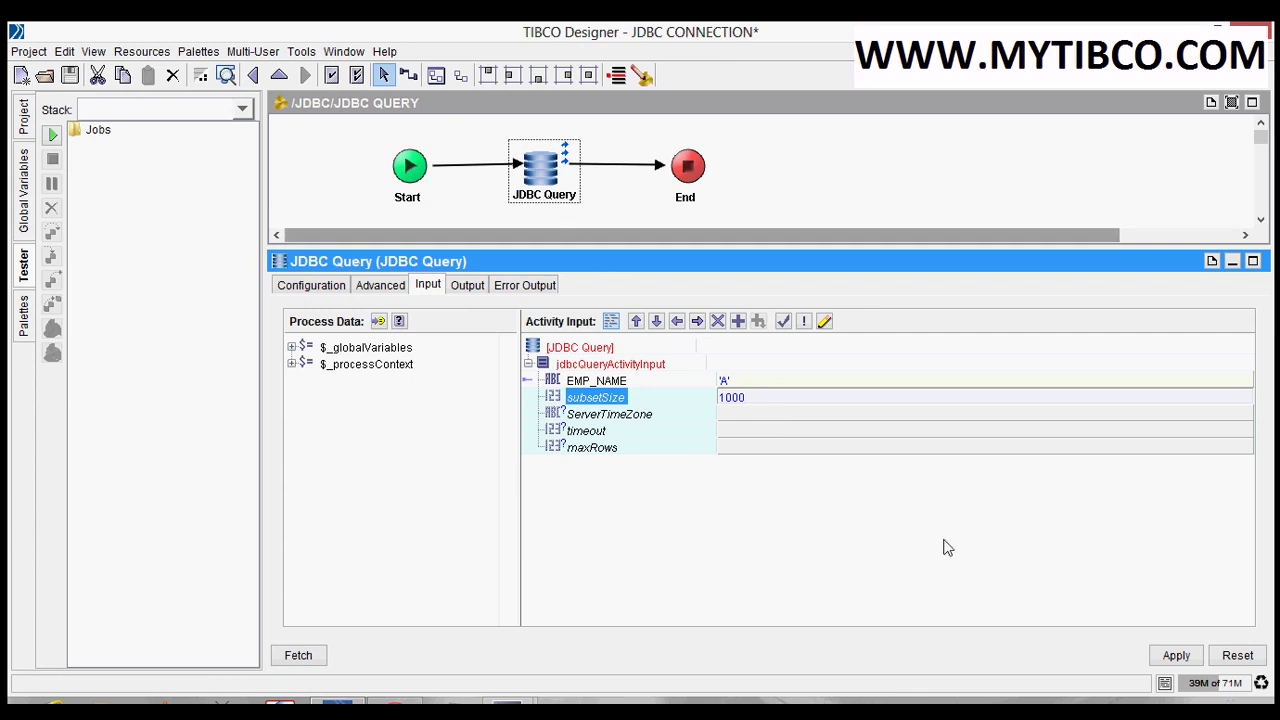
pyautogui.click(1160, 655)
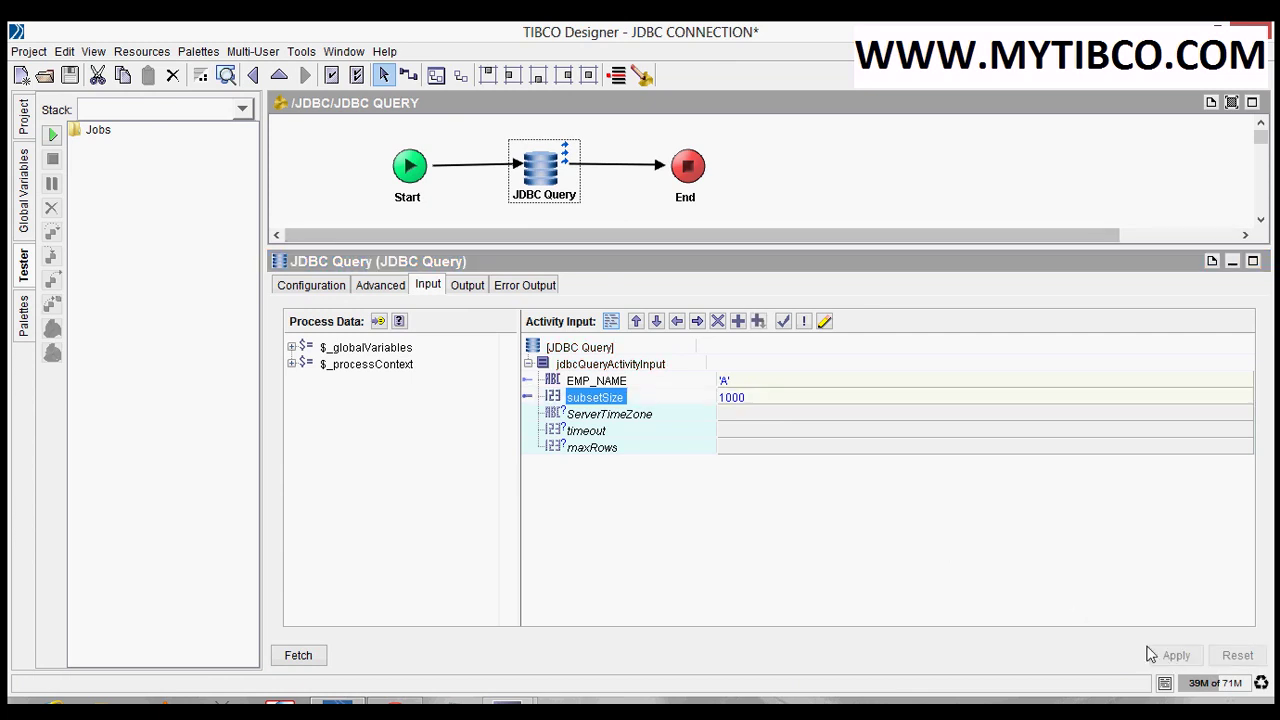
# Disable Process In Subsets for the JDBC Query and review its output record and error output schemas
pyautogui.click(322, 285)
pyautogui.click(378, 288)
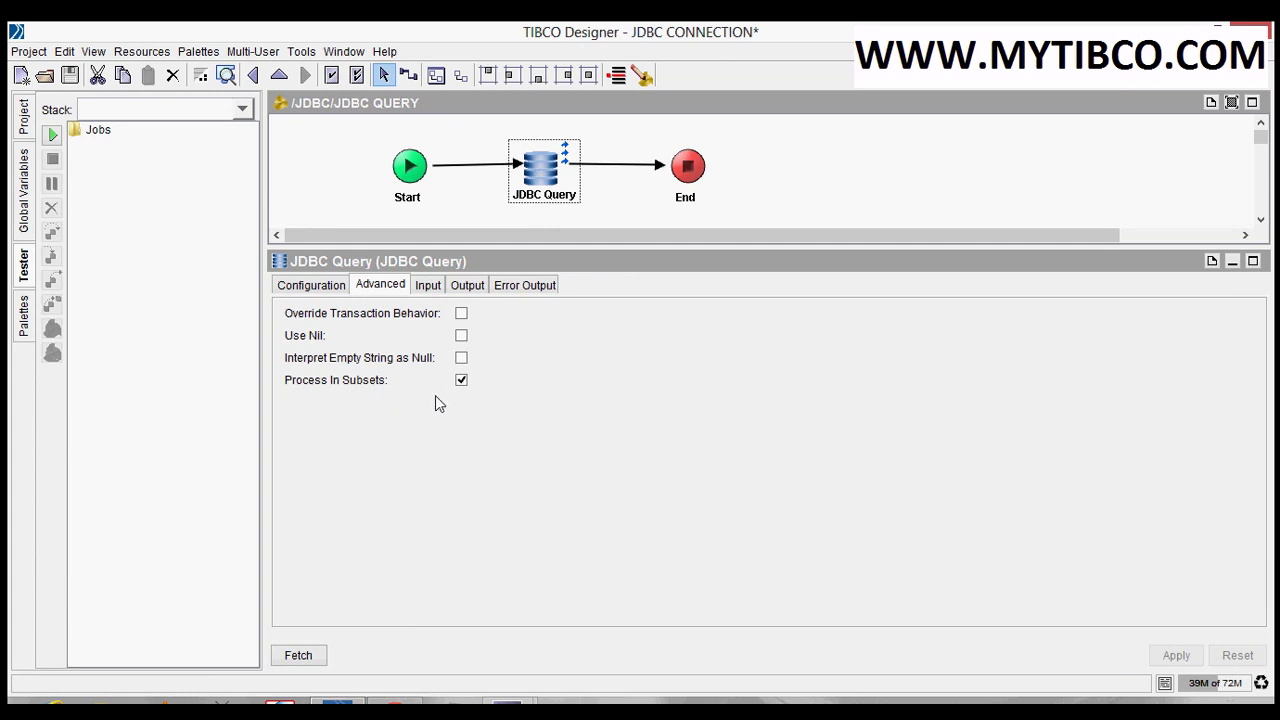
pyautogui.click(461, 380)
pyautogui.click(467, 286)
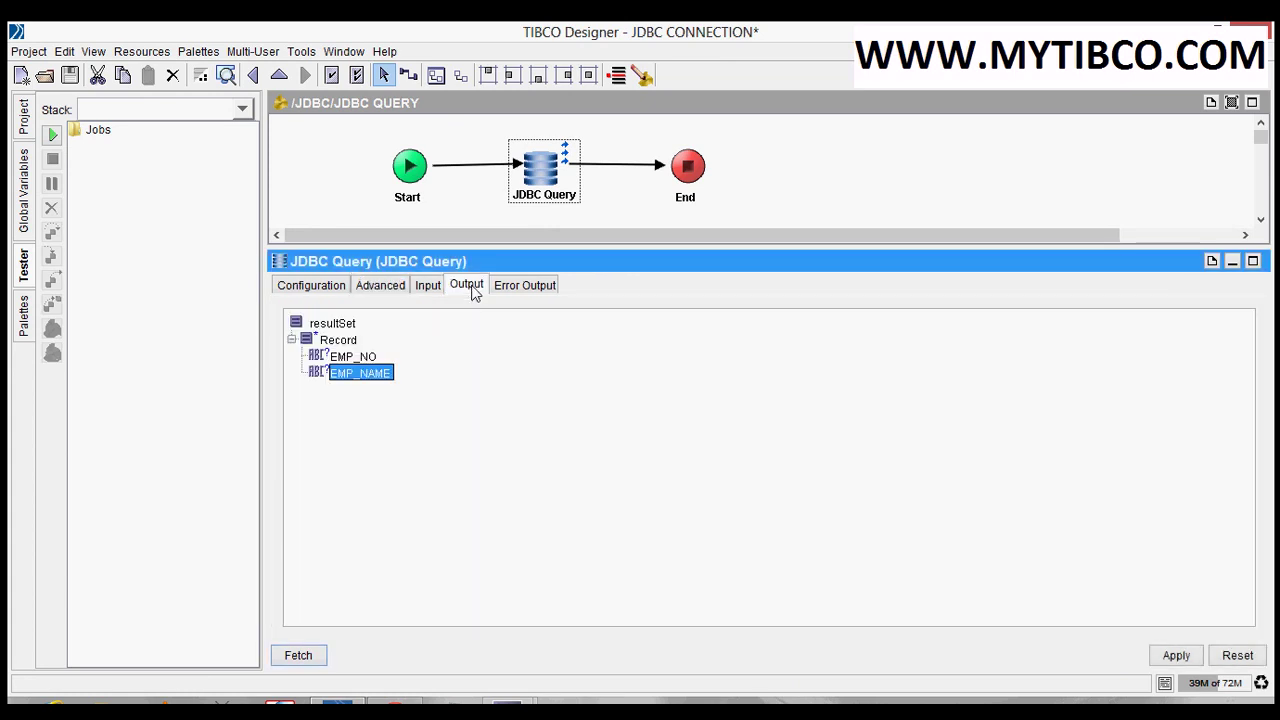
pyautogui.click(520, 286)
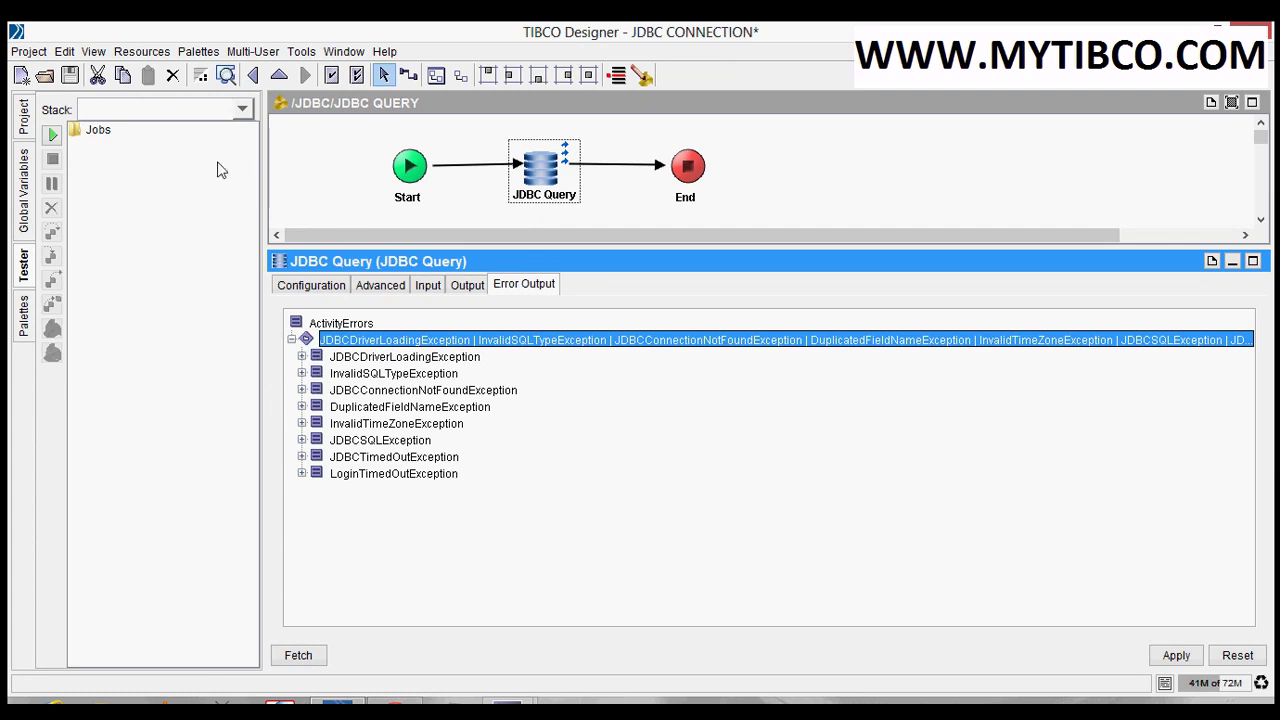
# Save the project, applying the pending JDBC Query changes, and return to the activity's configuration
pyautogui.click(69, 75)
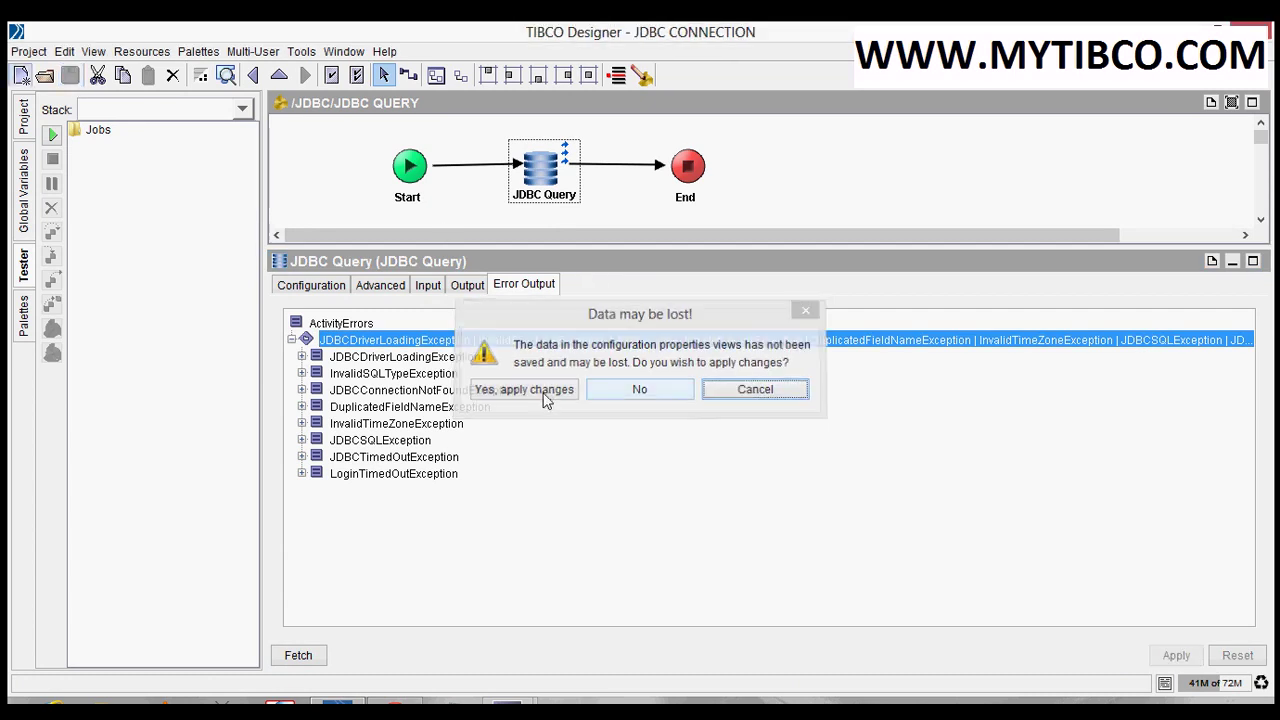
pyautogui.click(523, 389)
pyautogui.click(338, 286)
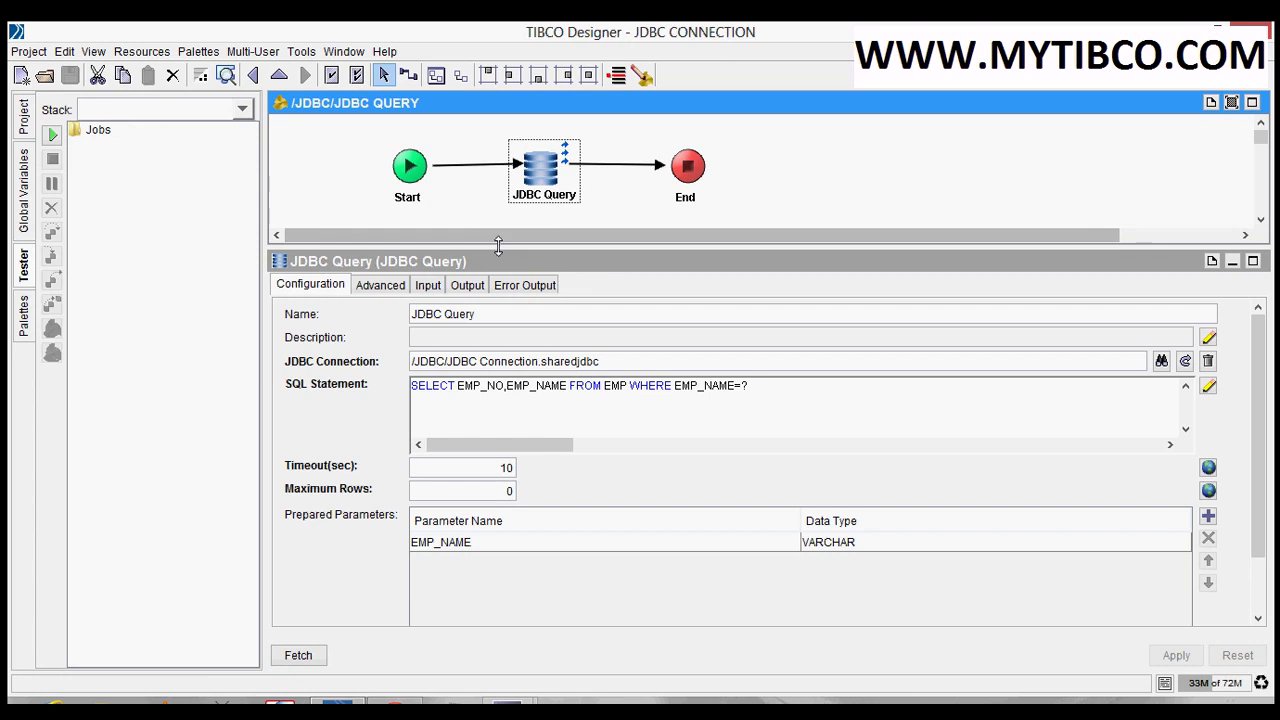
pyautogui.moveTo(500, 248); pyautogui.dragTo(502, 298)
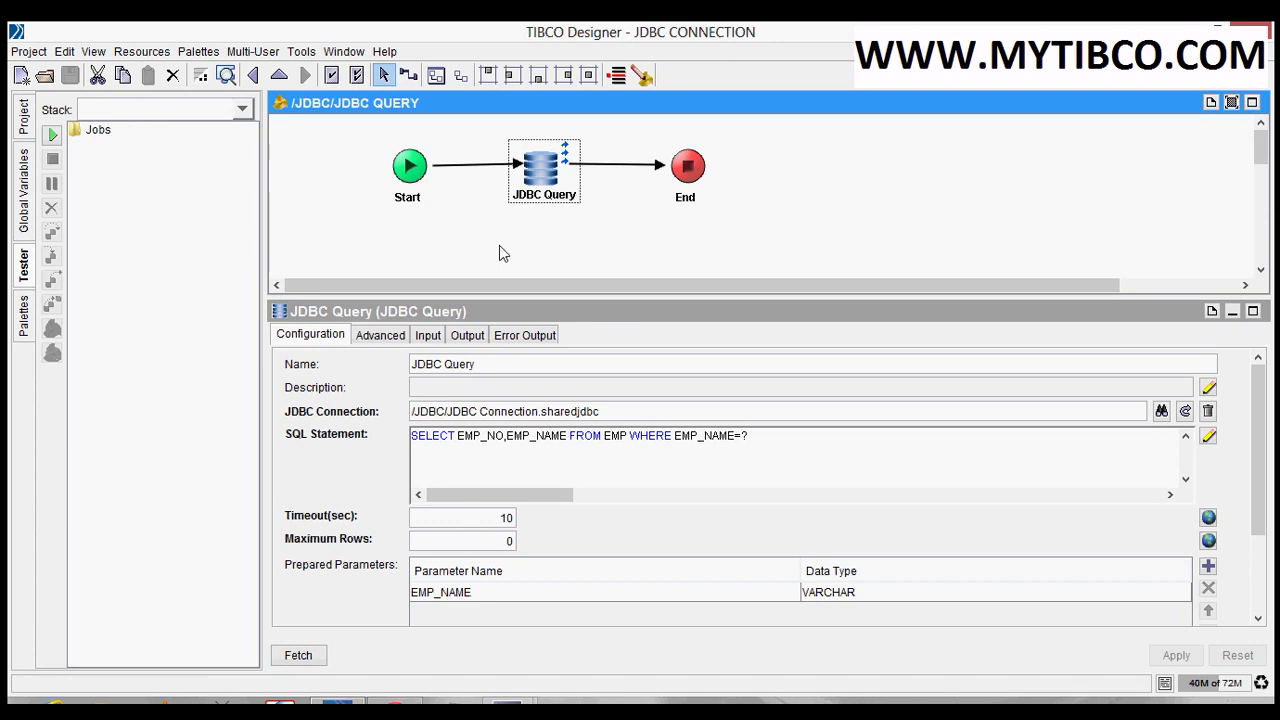
pyautogui.moveTo(508, 708)
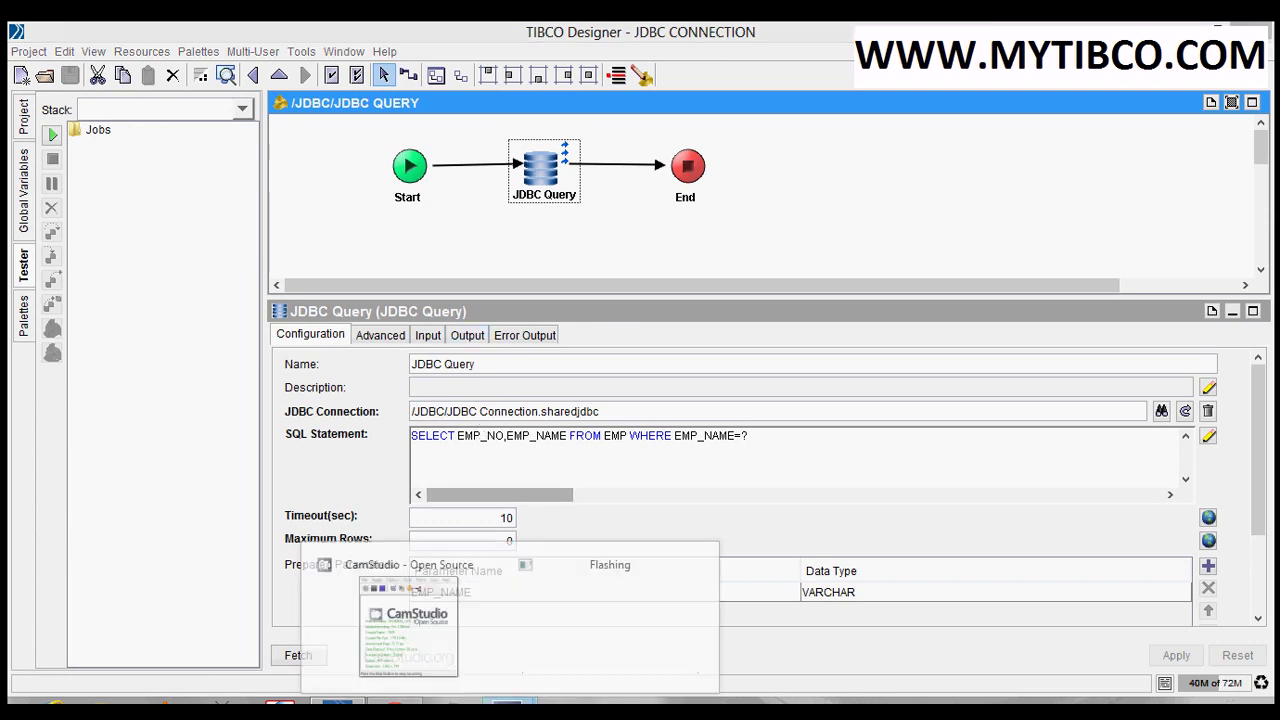